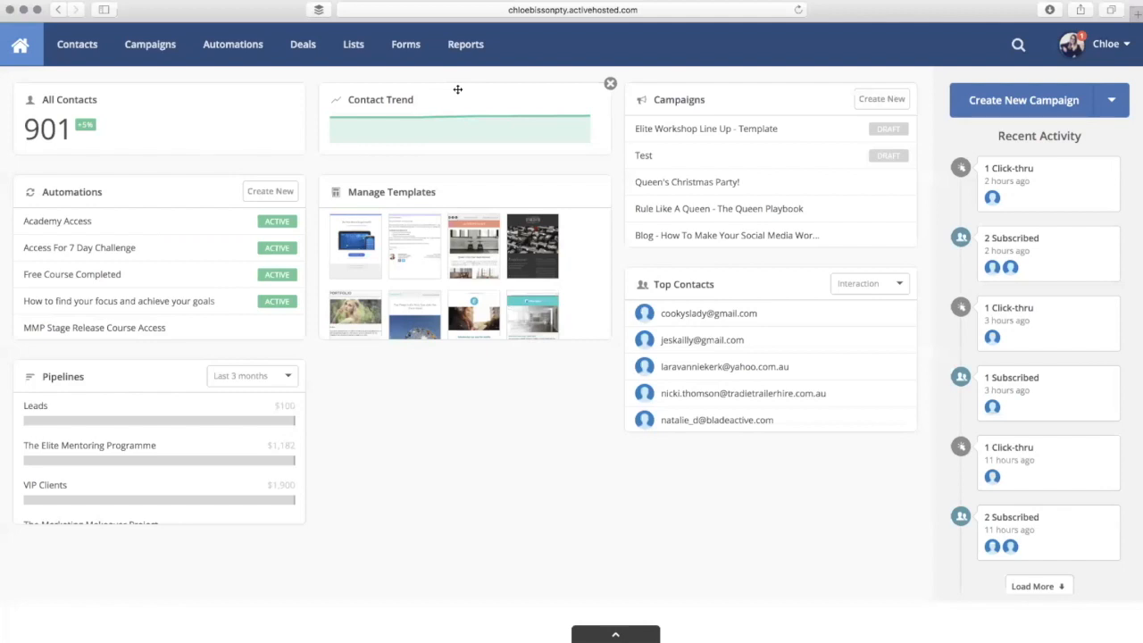
- Open the Lists page and start adding a new contact list
left_click(356, 50)
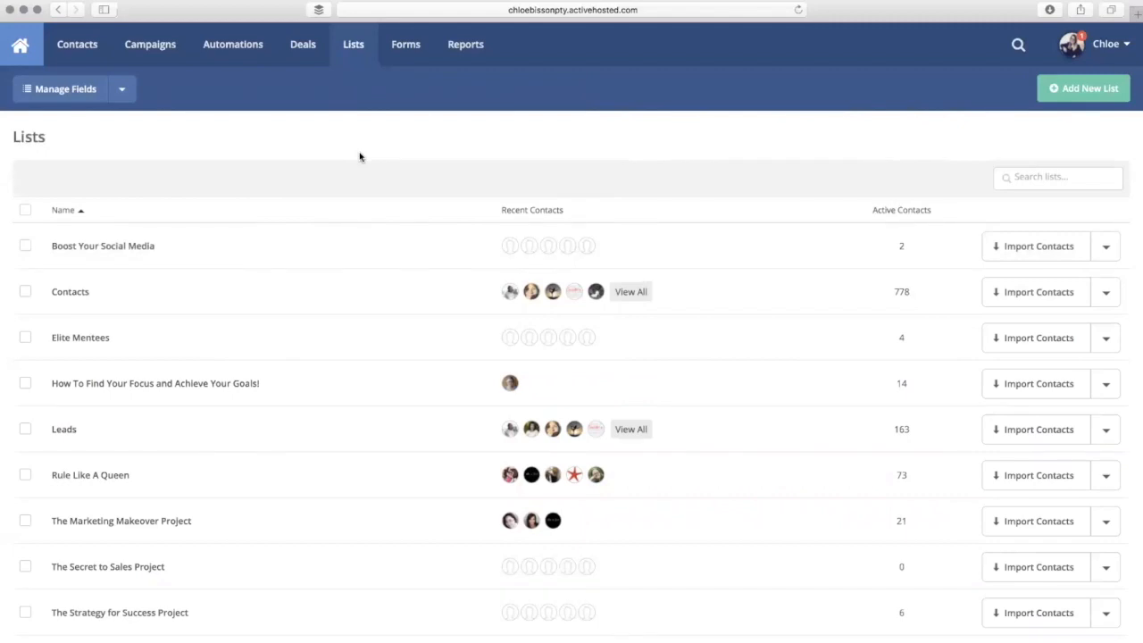
left_click(1109, 96)
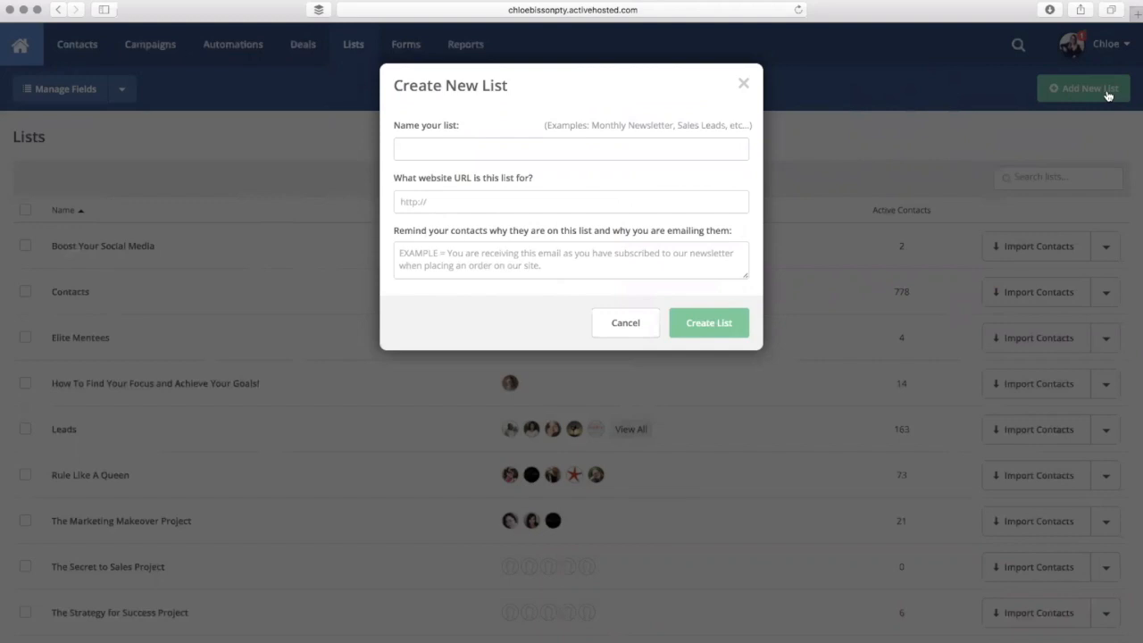
left_click(587, 149)
type("Test Link")
key("BackSpace")
key("BackSpace")
type("st")
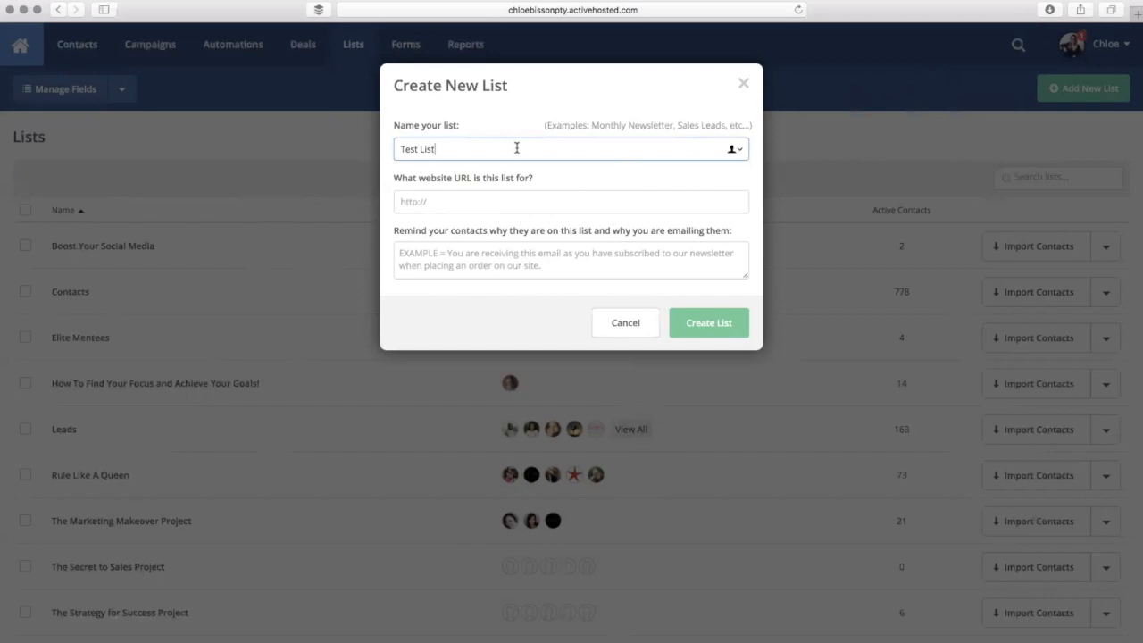
left_click(508, 199)
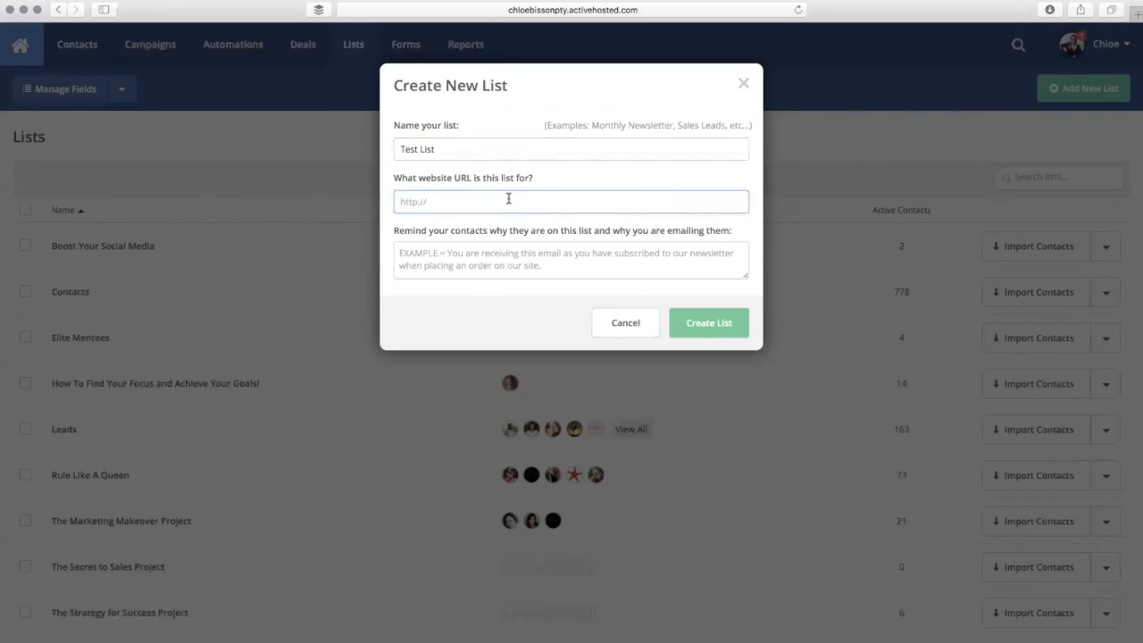
type("www.rulelikeaqueen/b")
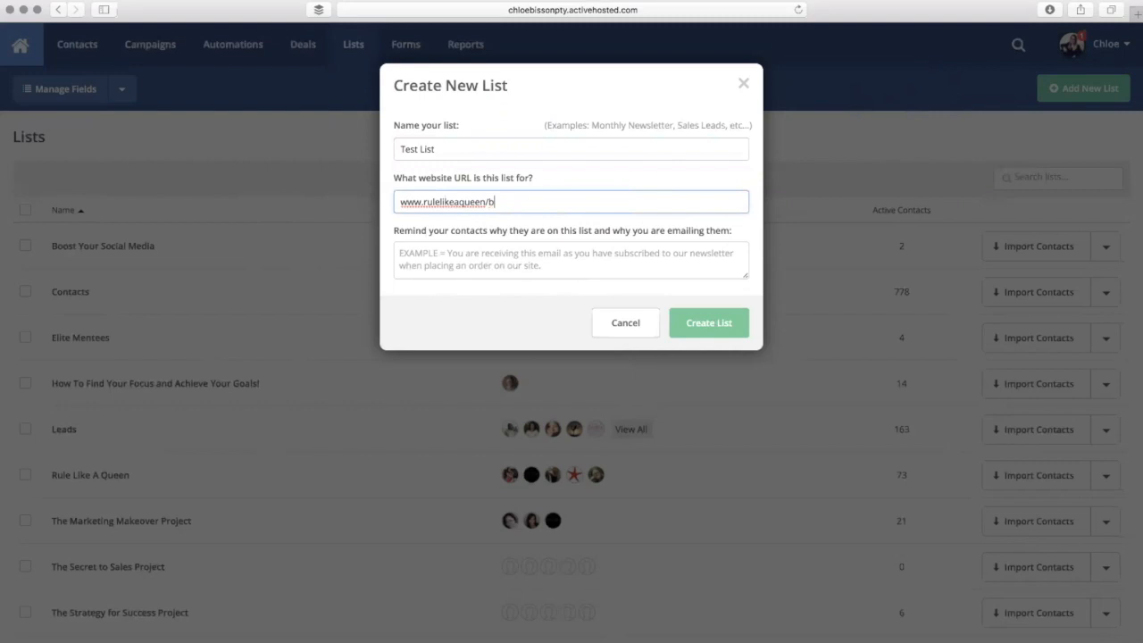
type("ecoming-a-queen")
- Add the reminder 'You are receiving this email as you have opted in to download our free tools.' and create the list
left_click(528, 251)
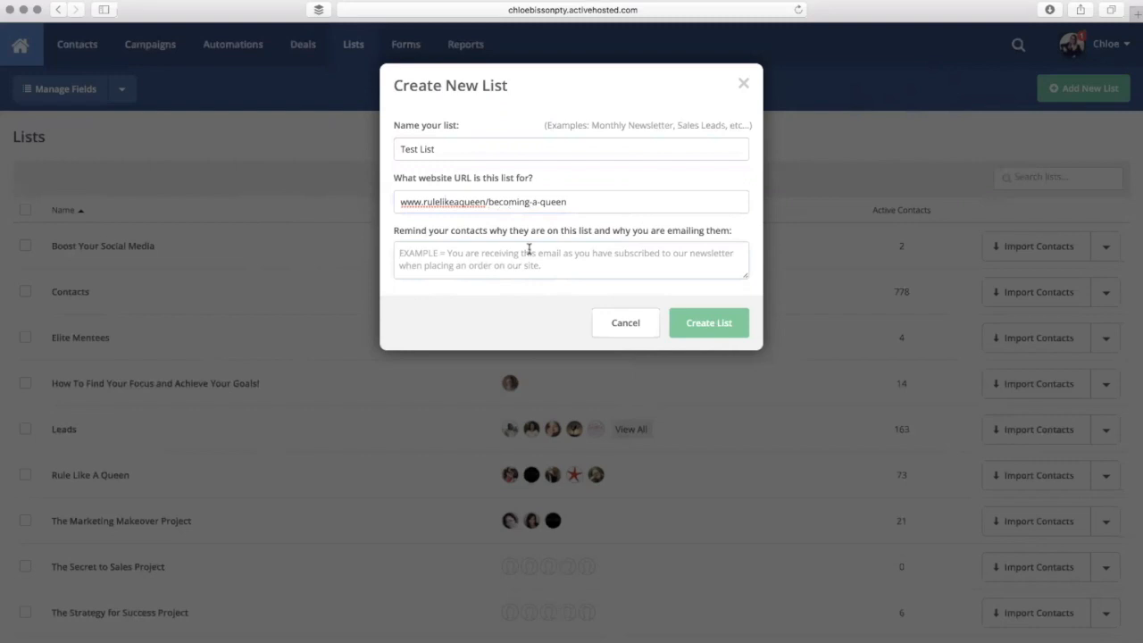
left_click(529, 250)
type("You are receiving this email as you have opt")
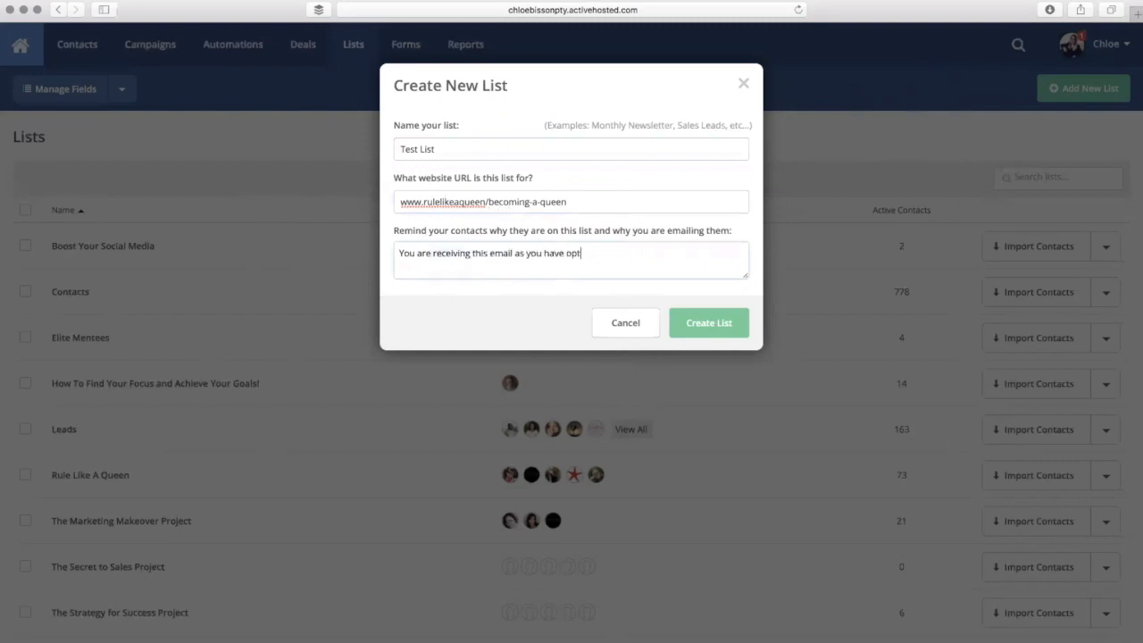
type("ed in to download our free tools")
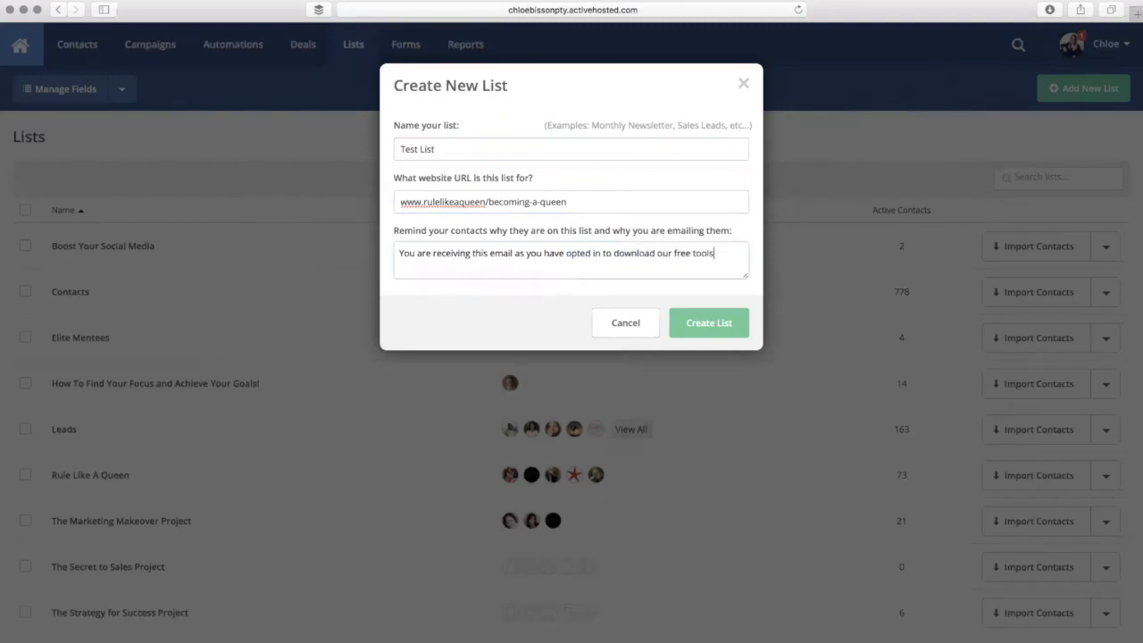
type(".")
left_click(731, 326)
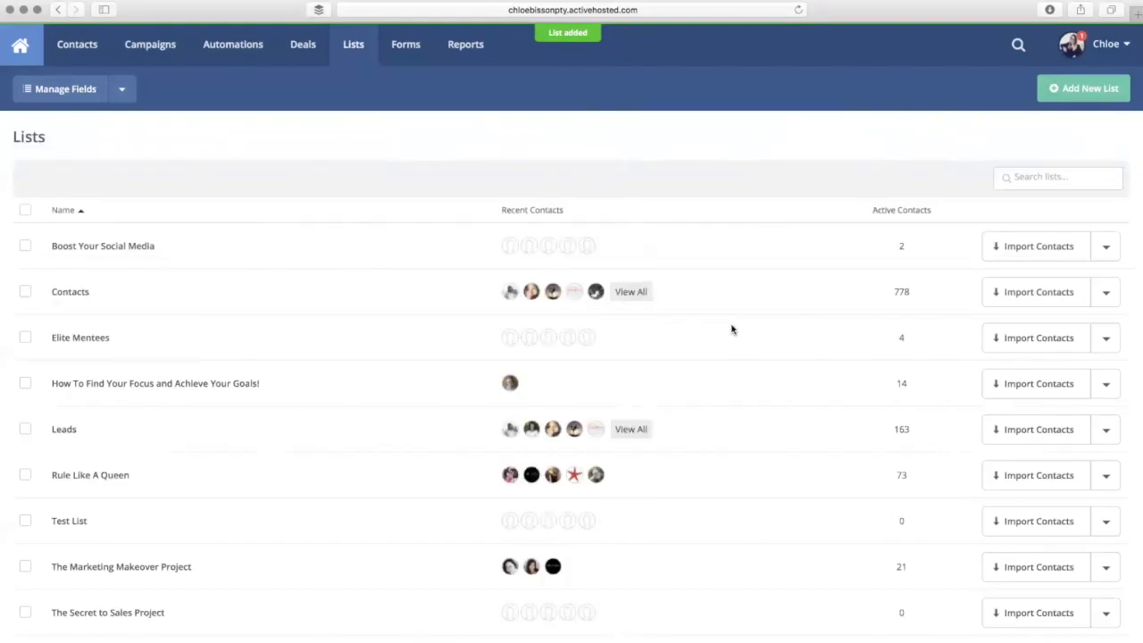
- Open Test List from the Lists page to view its contacts, currently none
scroll(232, 289, "down", 5)
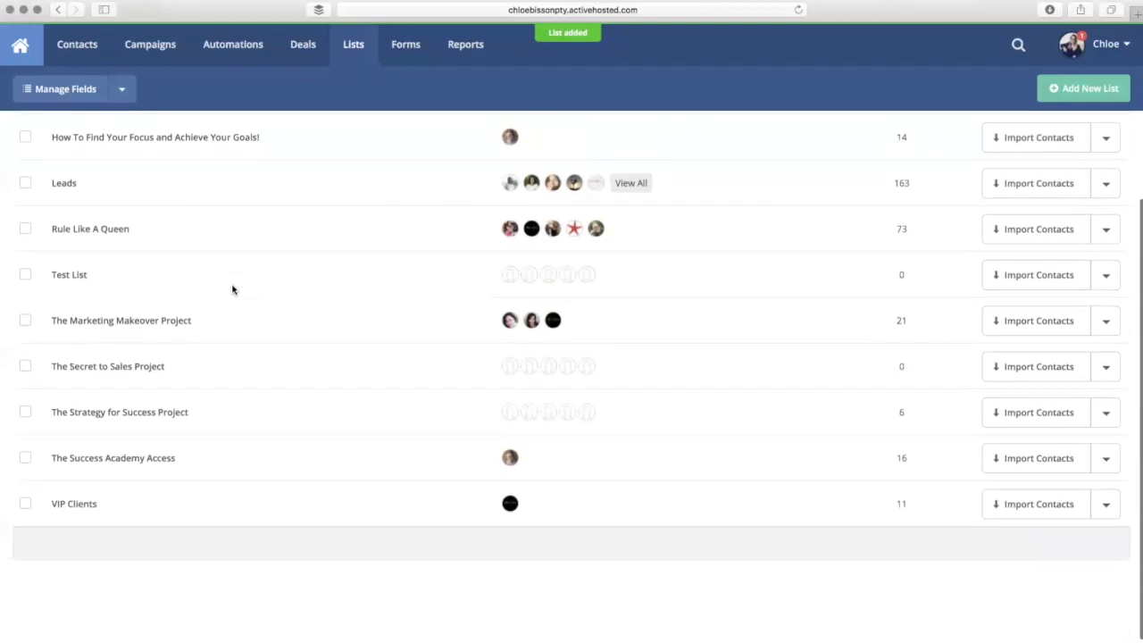
scroll(233, 288, "up", 4)
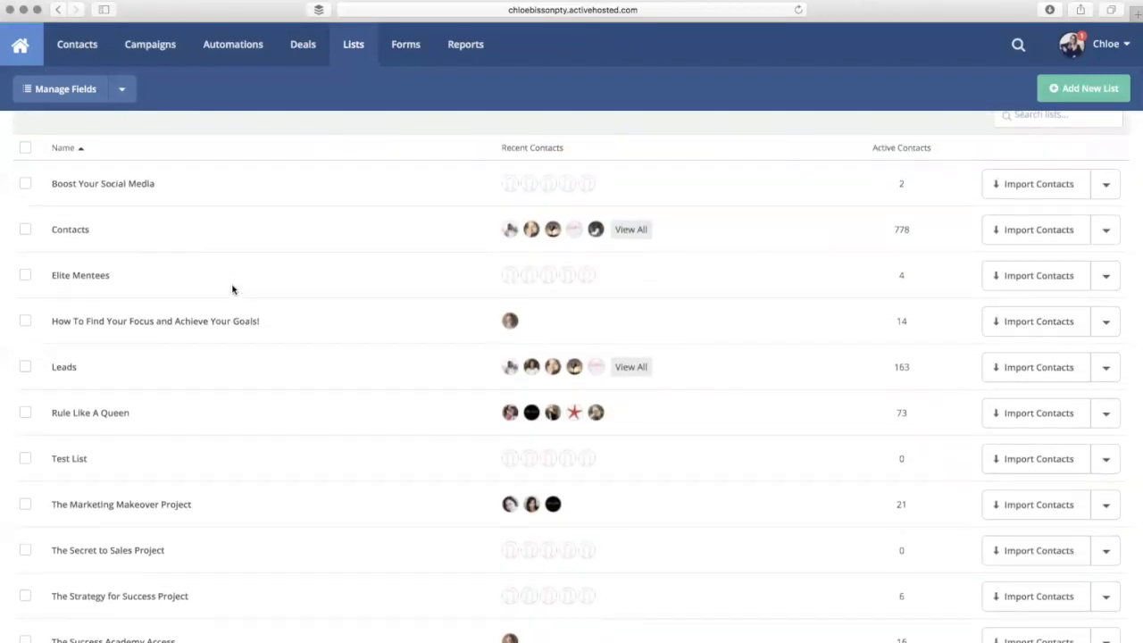
scroll(232, 288, "down", 3)
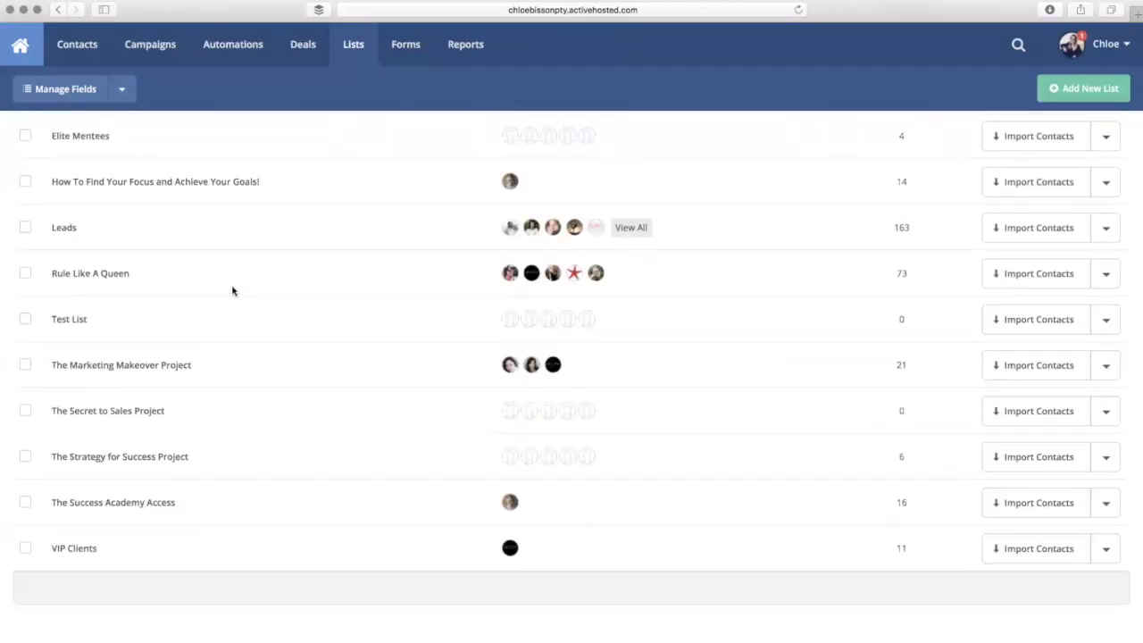
scroll(280, 316, "up", 4)
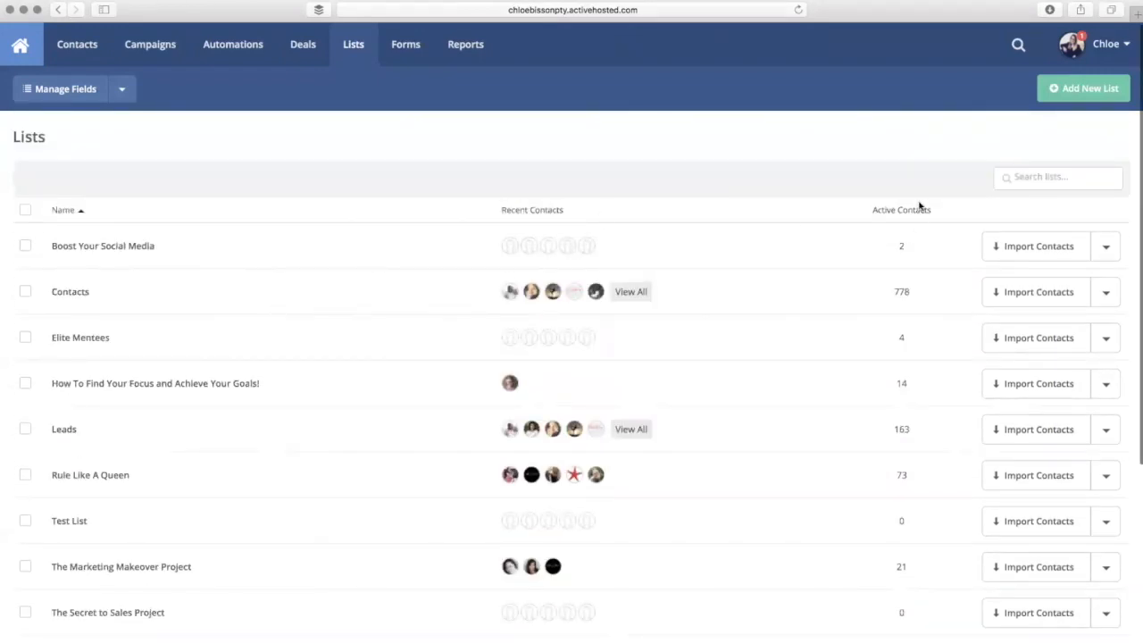
scroll(903, 335, "down", 5)
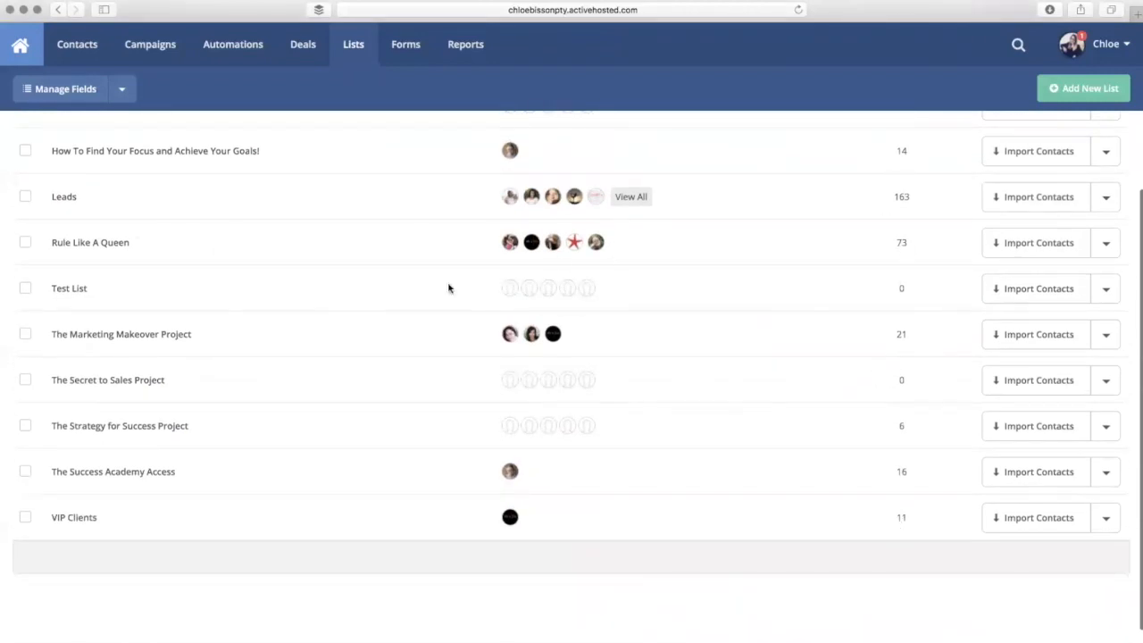
left_click(81, 291)
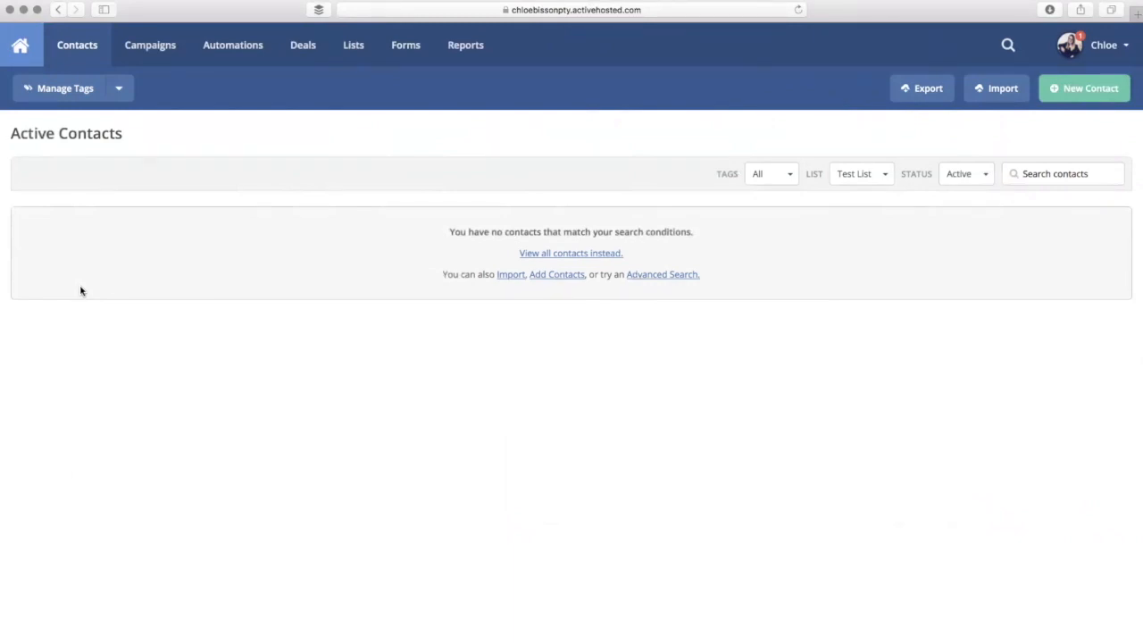
- Go to Automations and start a new automation to see the recipe choices
left_click(230, 60)
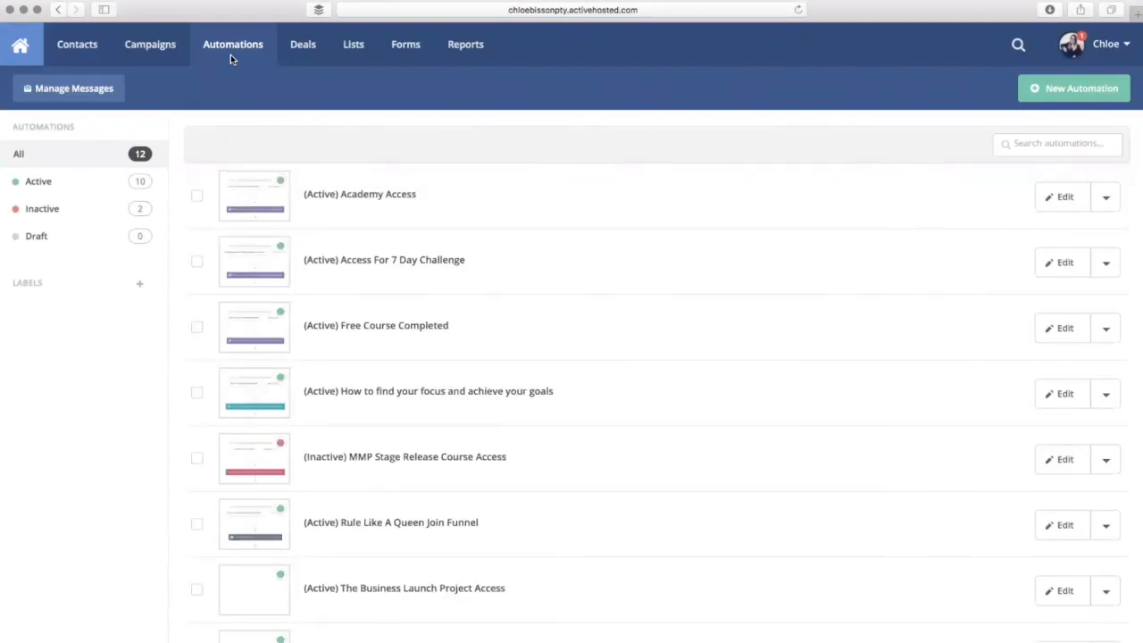
scroll(382, 136, "down", 5)
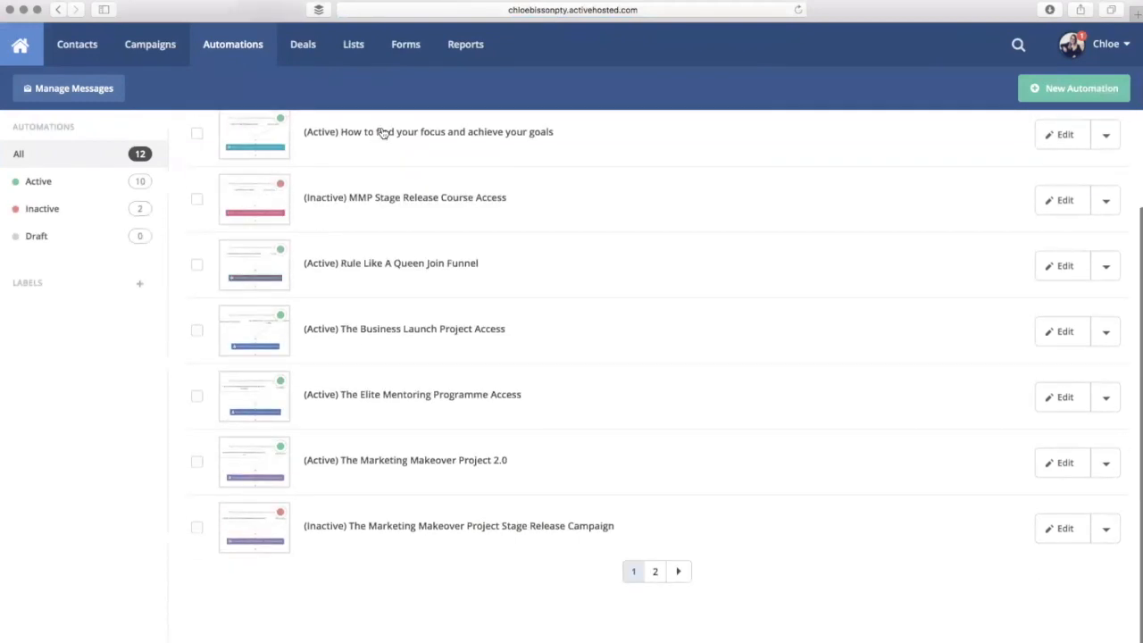
scroll(382, 132, "up", 5)
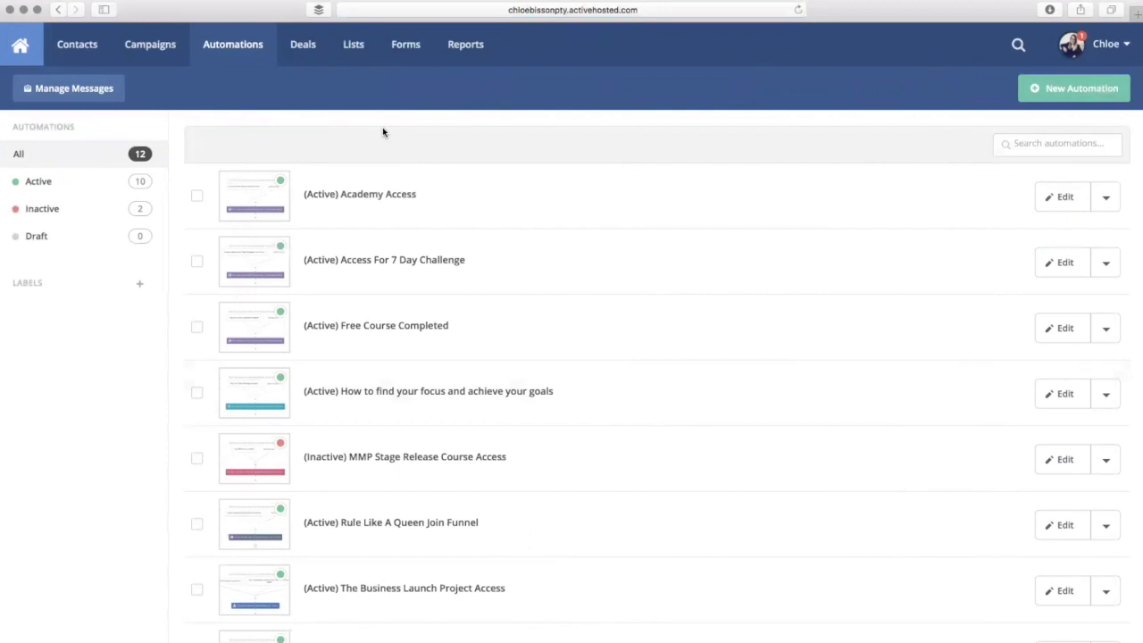
left_click(1048, 97)
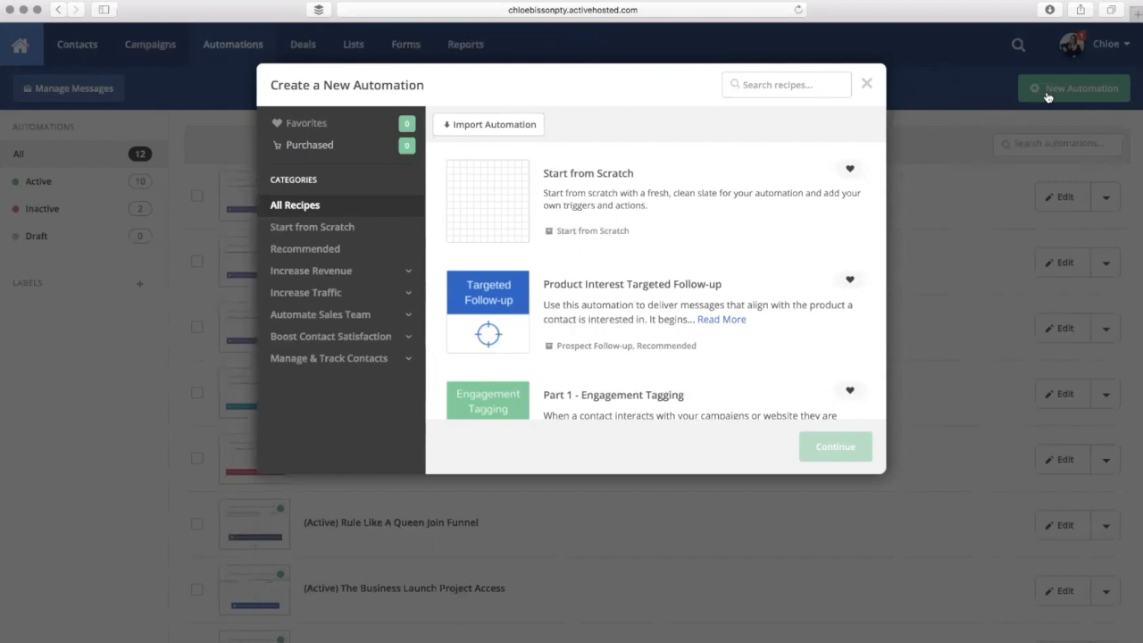
- Create blank Automation 5 using Start from Scratch
left_click(616, 180)
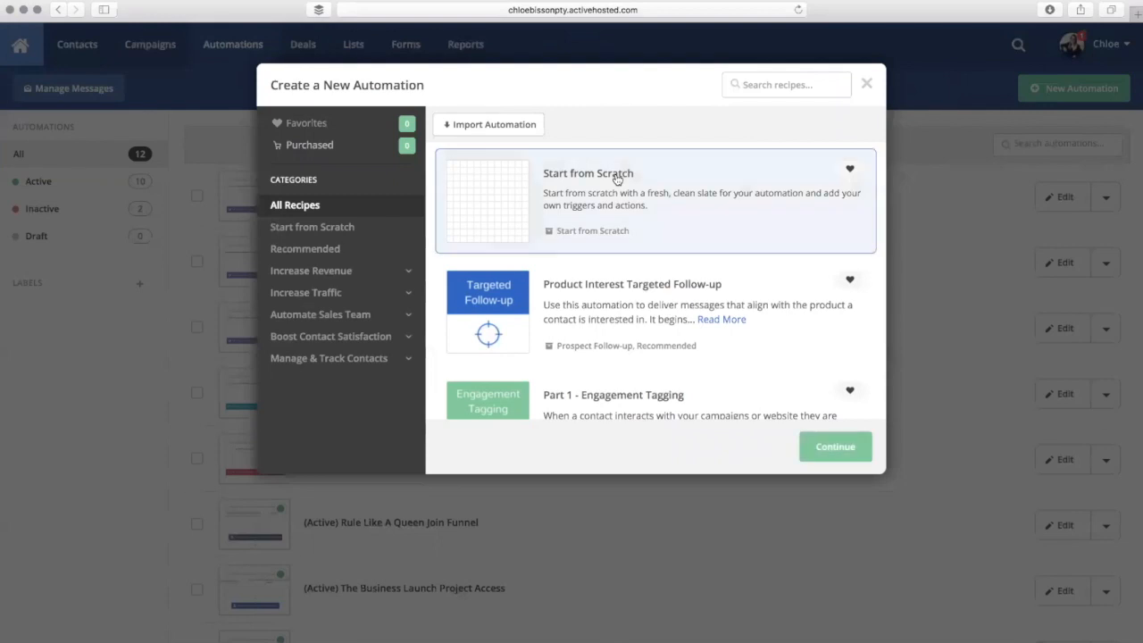
left_click(820, 450)
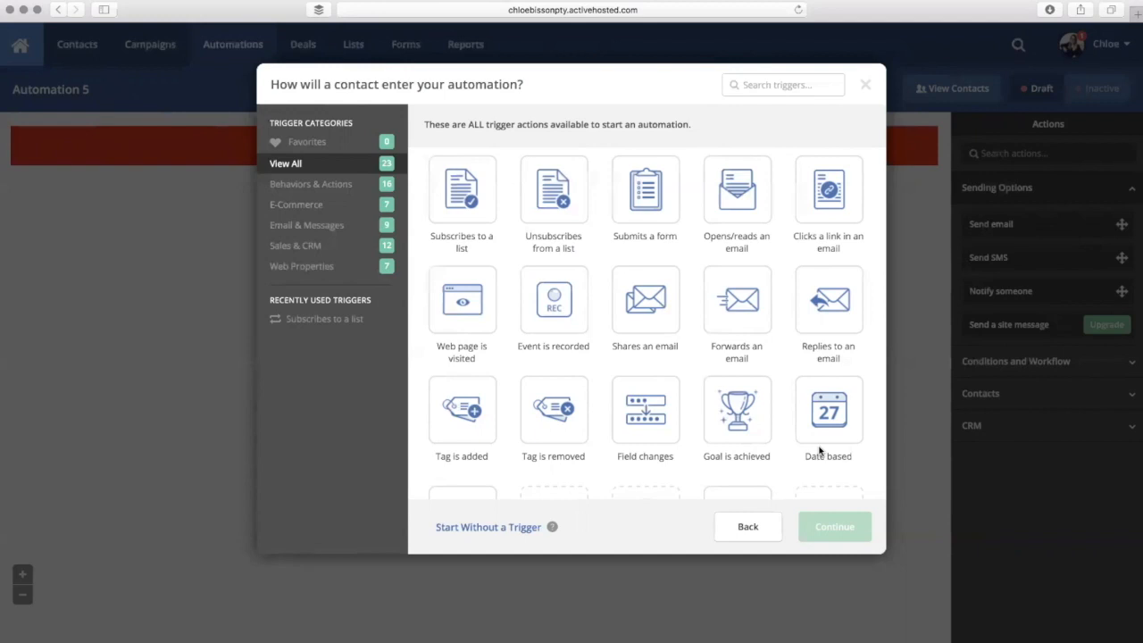
- Set the entry trigger to subscribing to Test List, with Runs set to Once
left_click(461, 192)
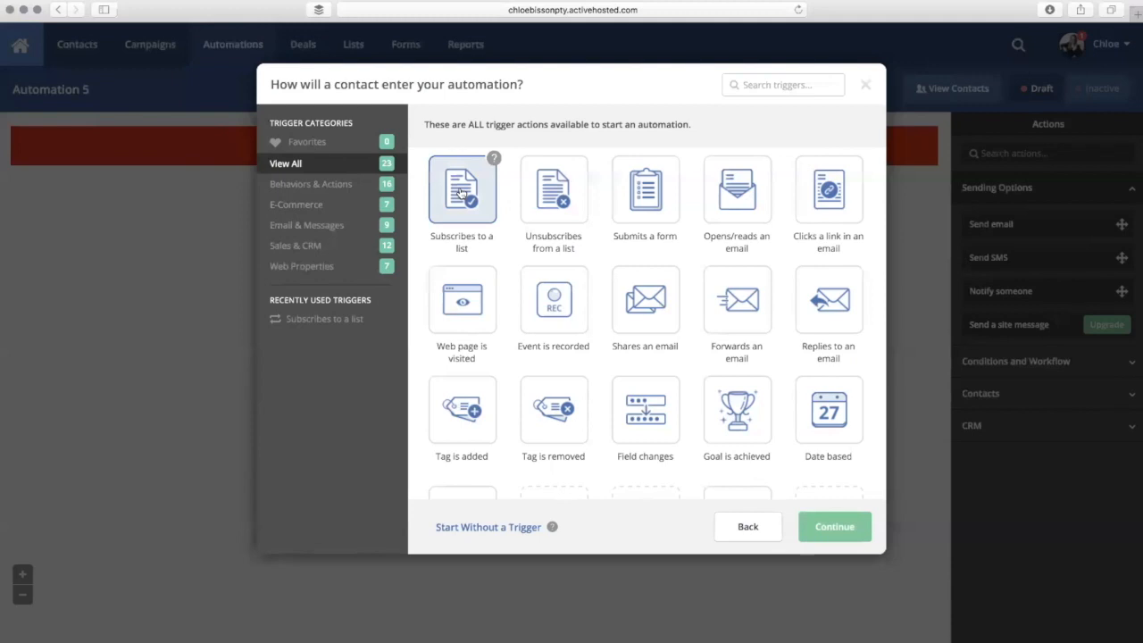
left_click(843, 528)
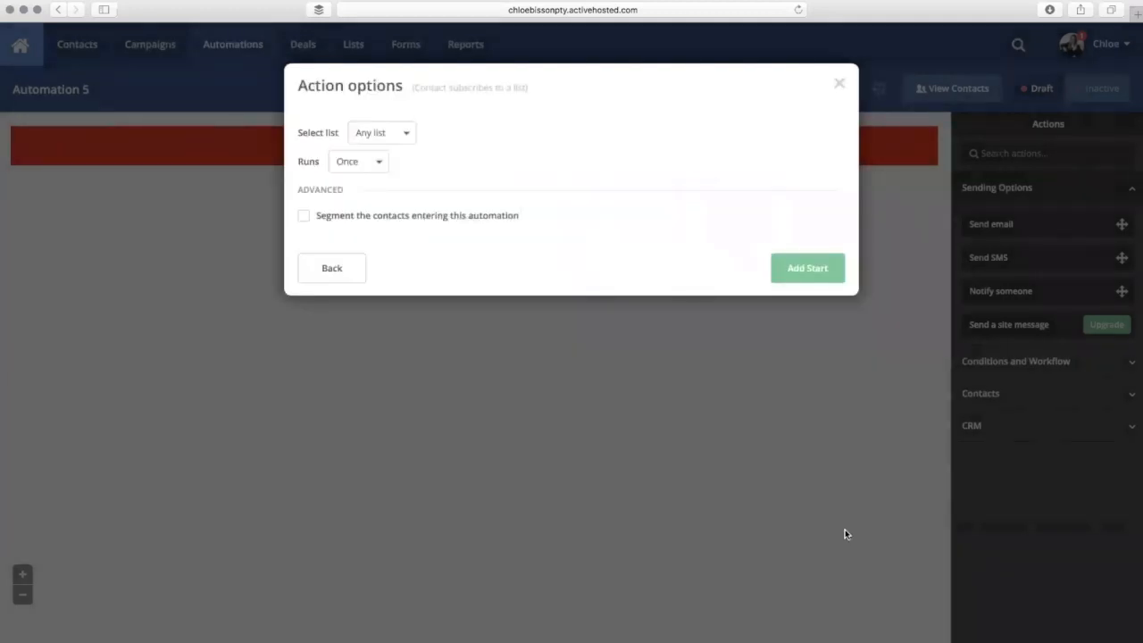
left_click(410, 134)
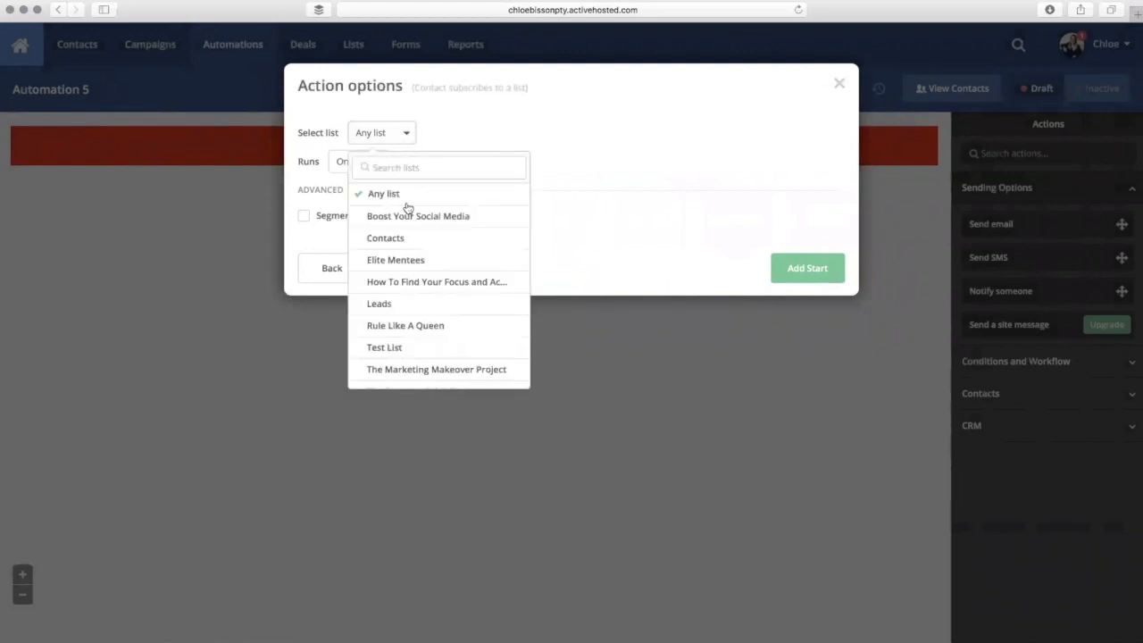
left_click(395, 348)
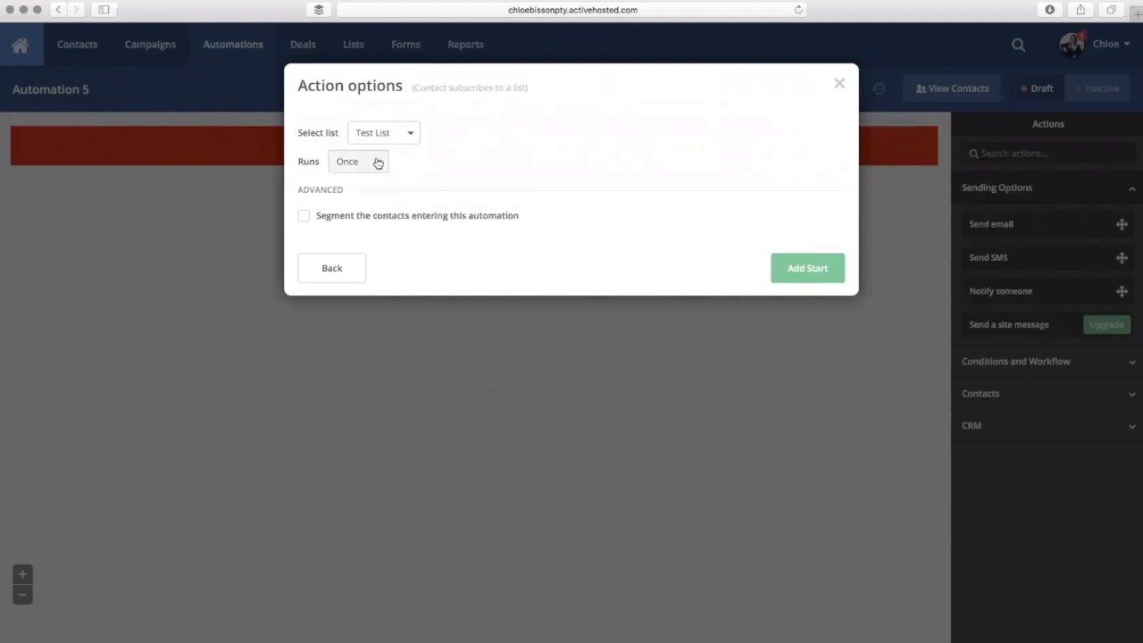
left_click(378, 162)
left_click(400, 162)
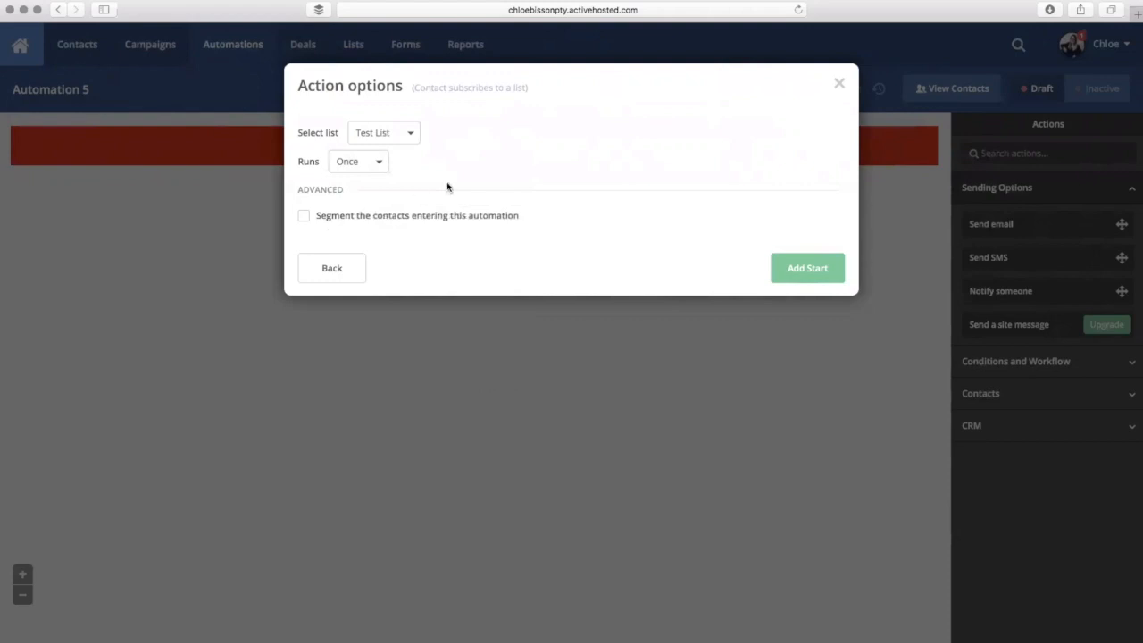
- Save the Test List subscription as the start and close the new-action choices
left_click(817, 265)
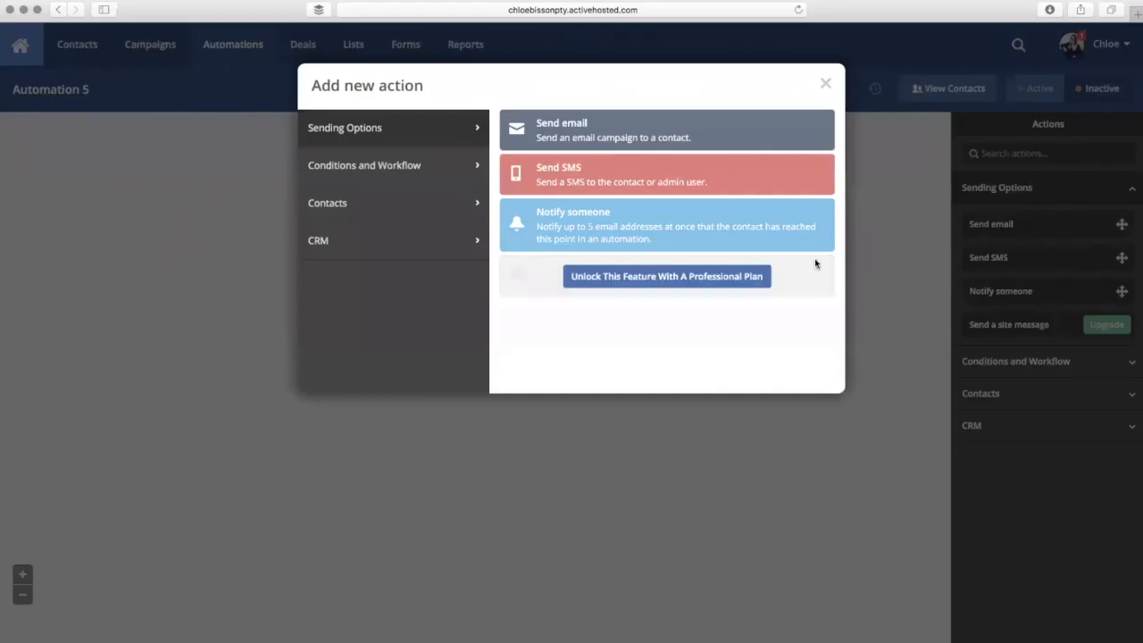
left_click(826, 85)
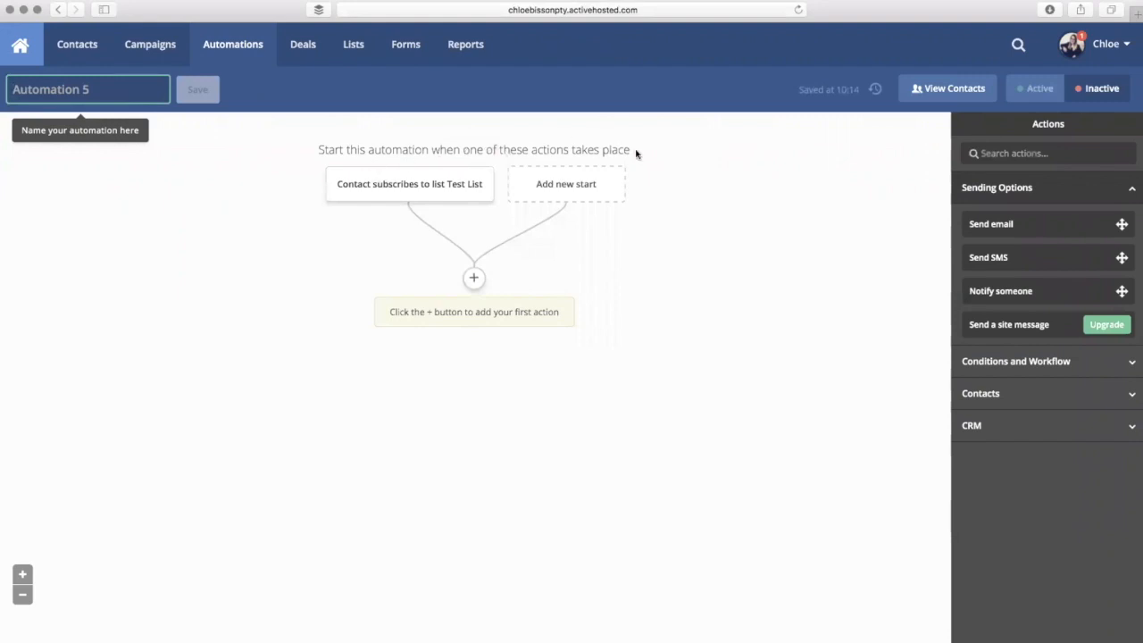
- Return to Automation 5's canvas showing the 'Contact subscribes to list Test List' trigger
mouse_move(346, 200)
- Add a Send email action after the Test List subscription trigger
left_click(474, 279)
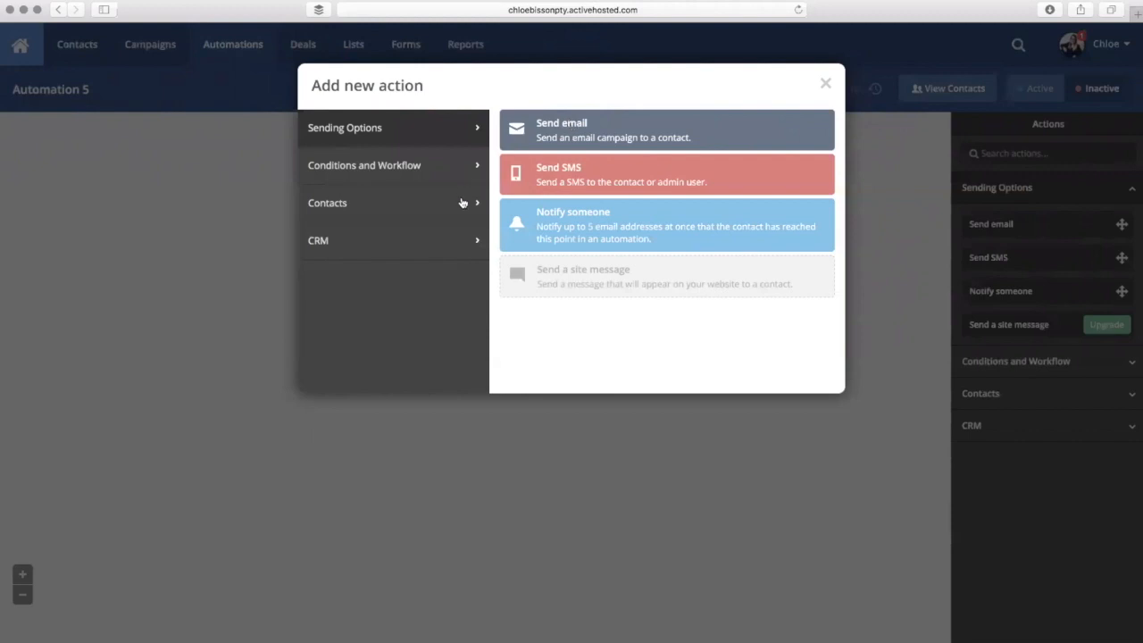
left_click(432, 253)
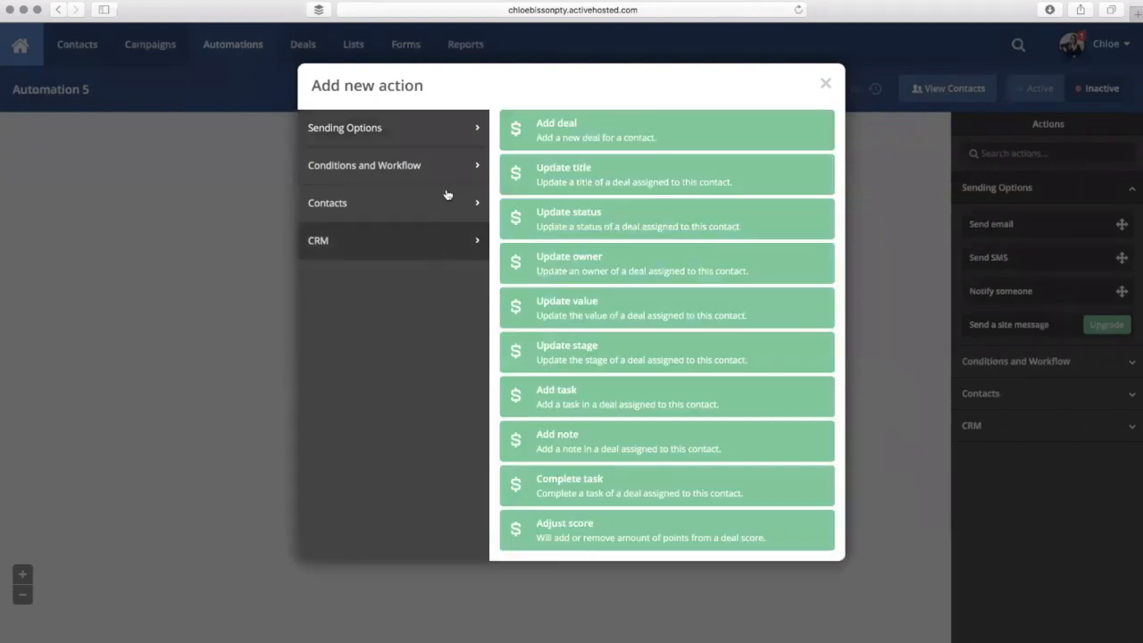
left_click(413, 143)
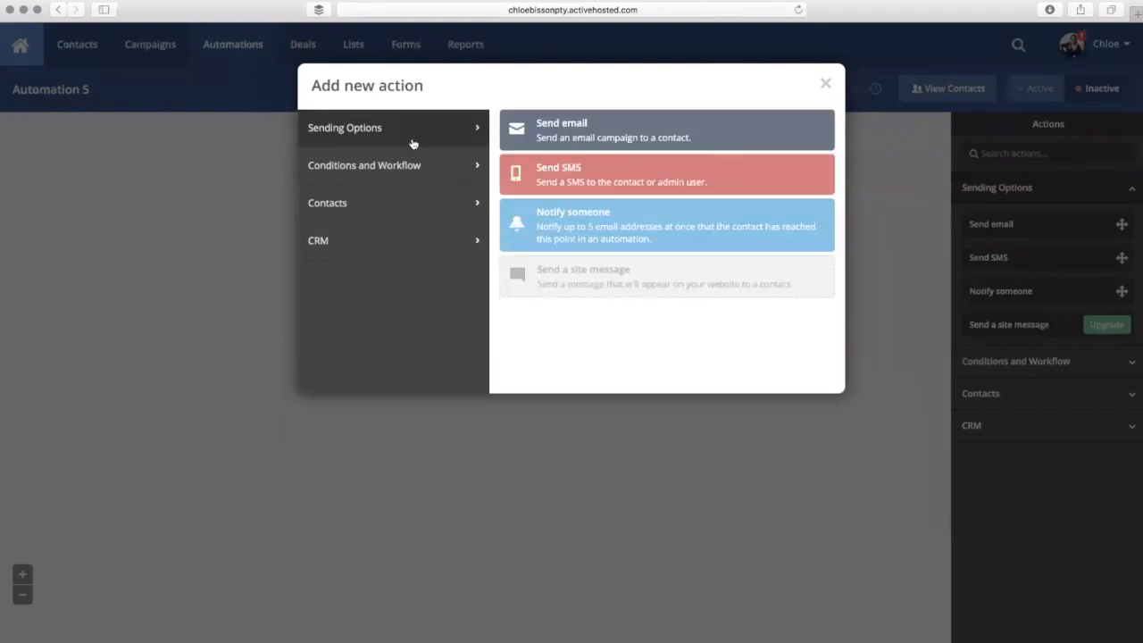
left_click(563, 127)
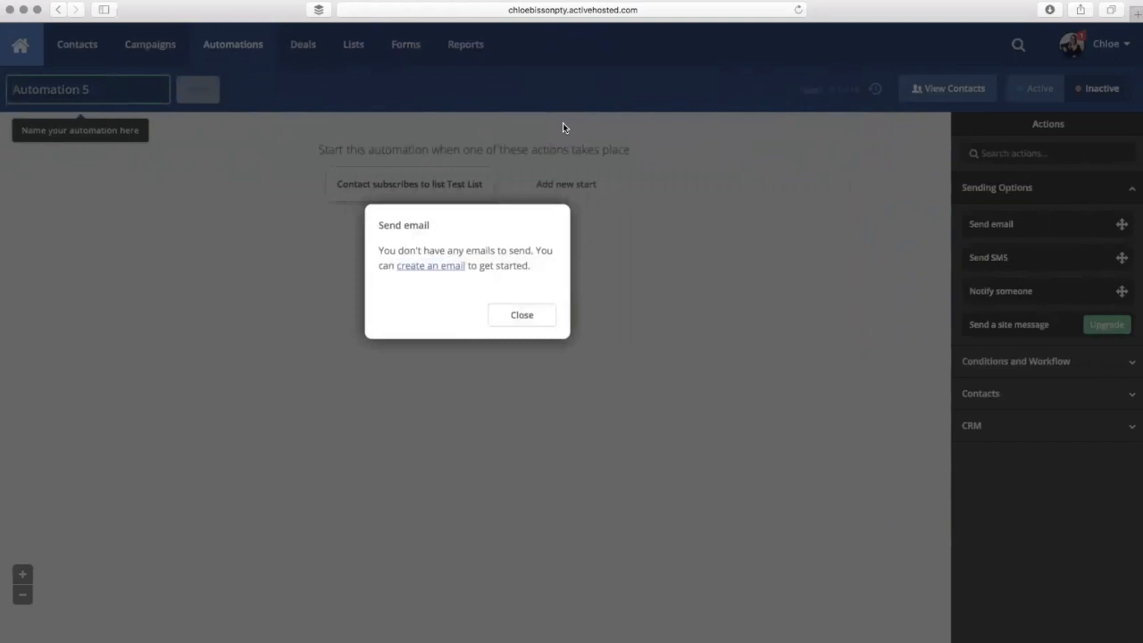
- Create a new email named 'Delivery of e-book for Test List'
left_click(452, 268)
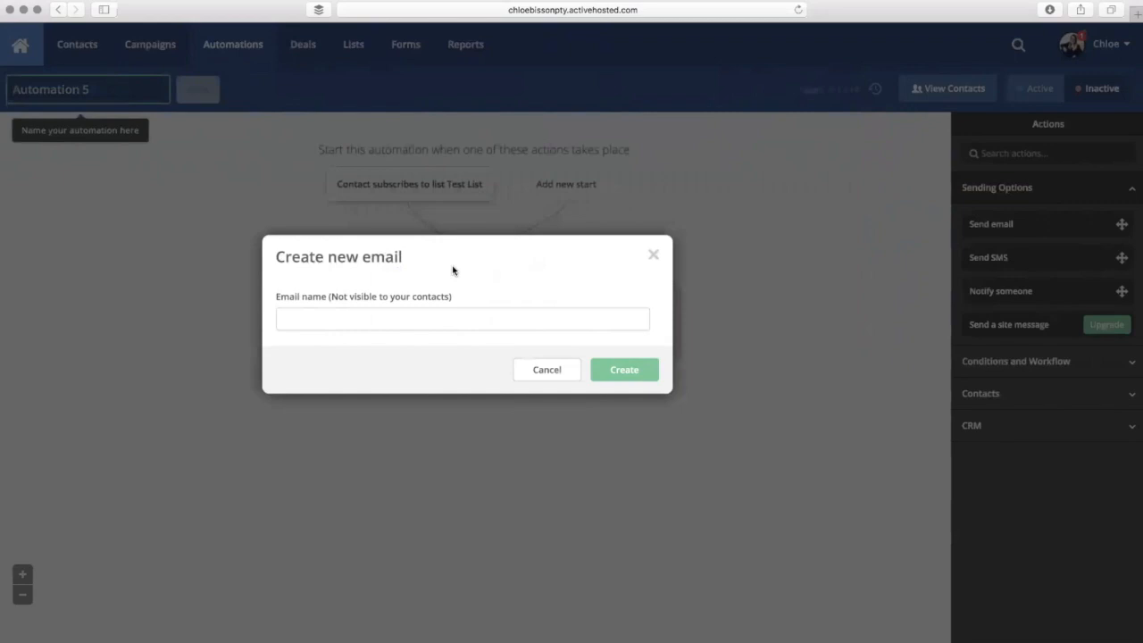
left_click(445, 317)
type("Delivery of e")
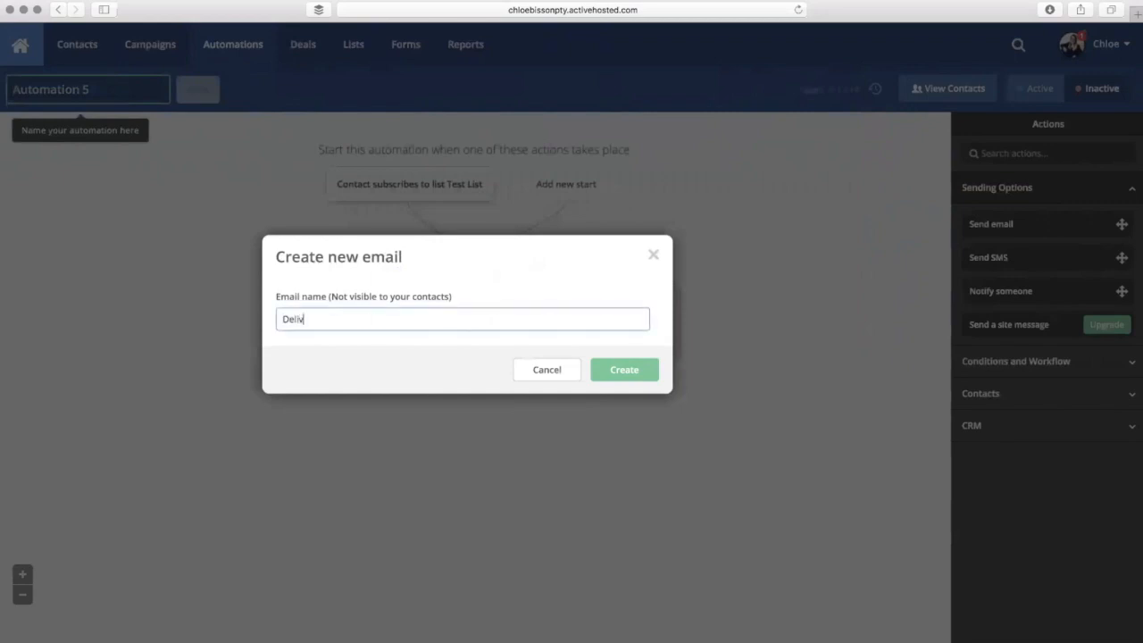
type("-book for Test List")
- Start the e-book email from scratch using the blank Newsletter layout
left_click(625, 370)
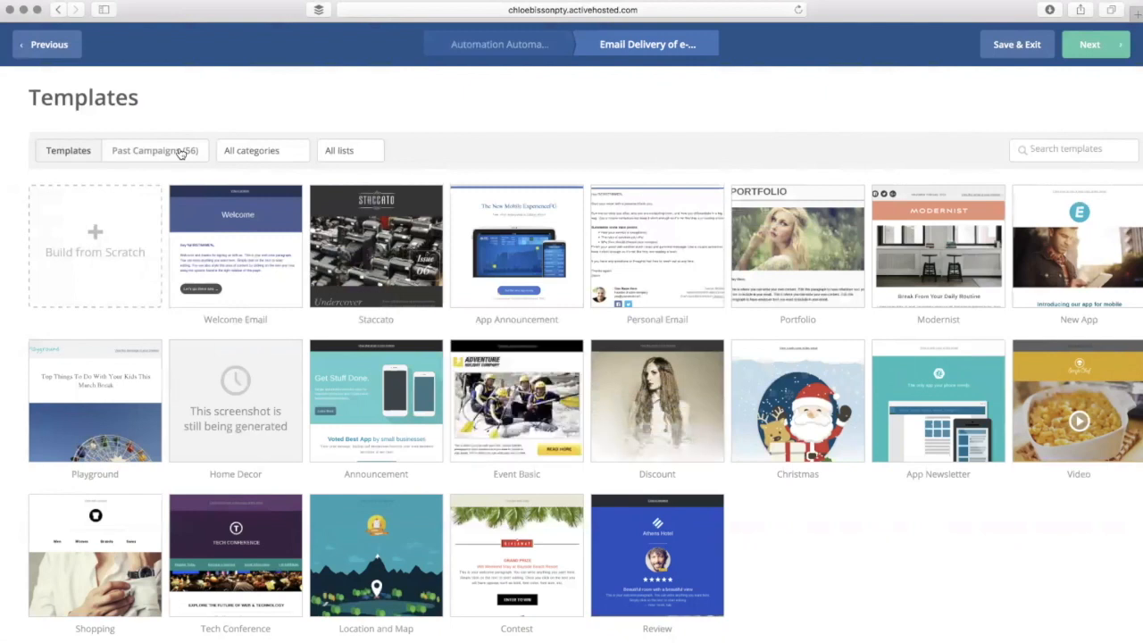
left_click(109, 236)
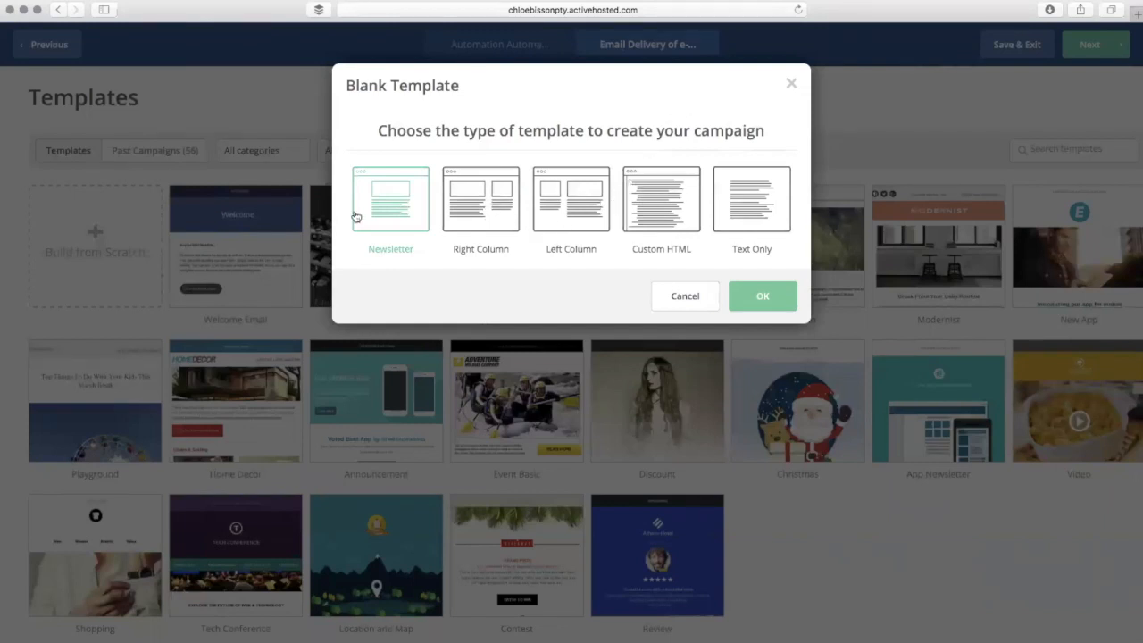
left_click(784, 296)
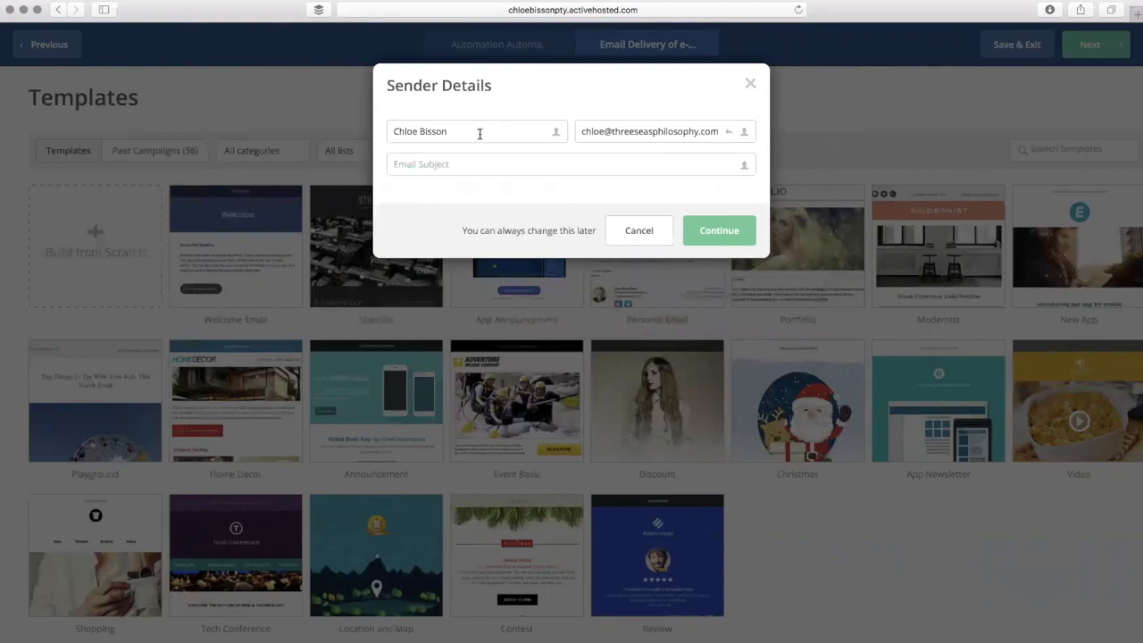
- Replace the sender's from-email address with the new address
left_click_drag(480, 134, 391, 132)
left_click(704, 130)
triple_click(695, 133)
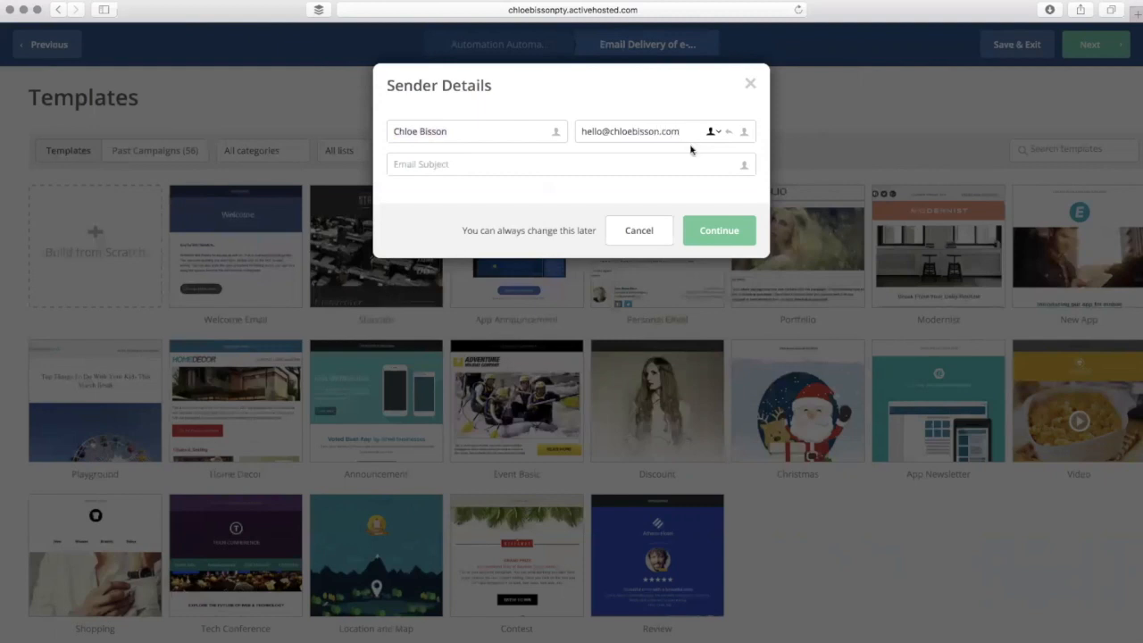
- Enter the subject 'Free Gift!' and continue into the email designer
left_click(688, 159)
type("Free Gift!")
left_click(722, 232)
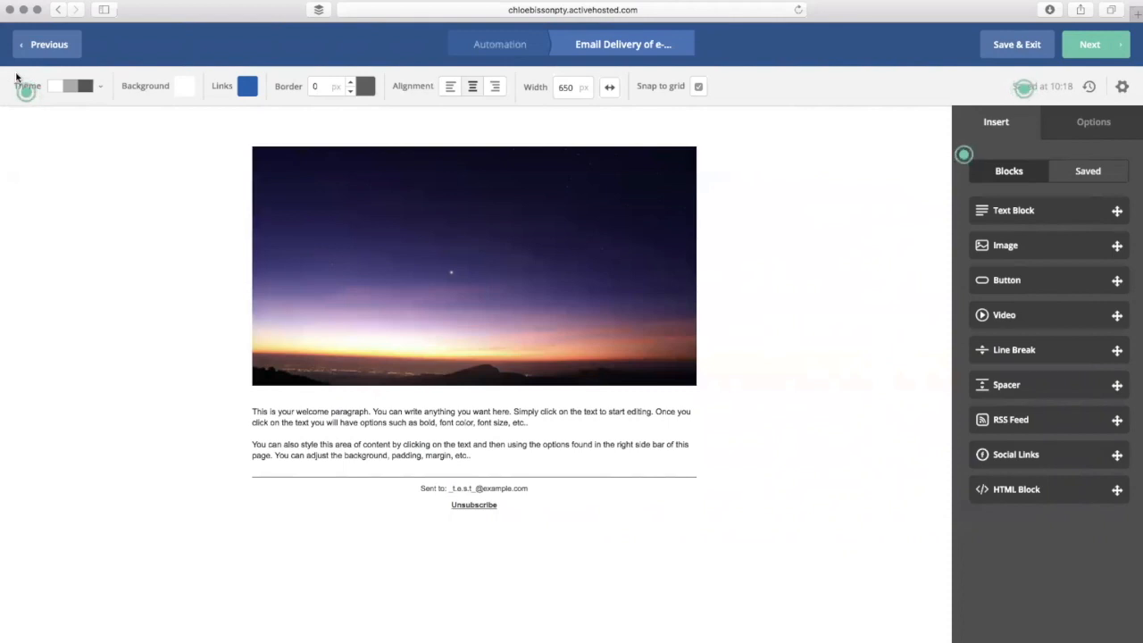
left_click(94, 92)
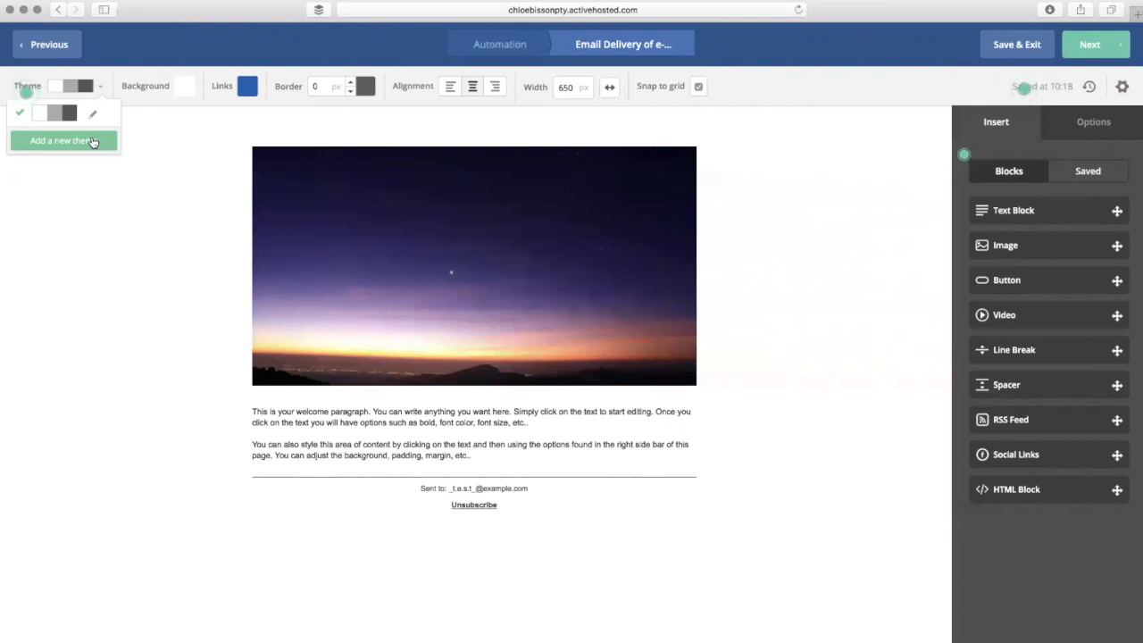
left_click(184, 90)
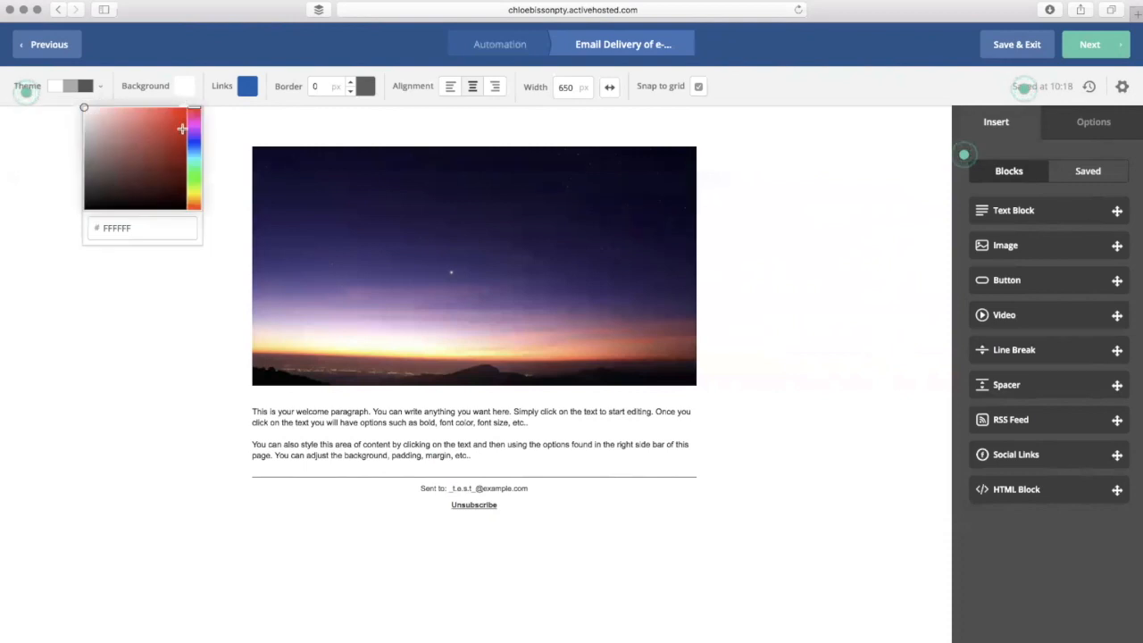
left_click(175, 141)
left_click(184, 91)
left_click(173, 94)
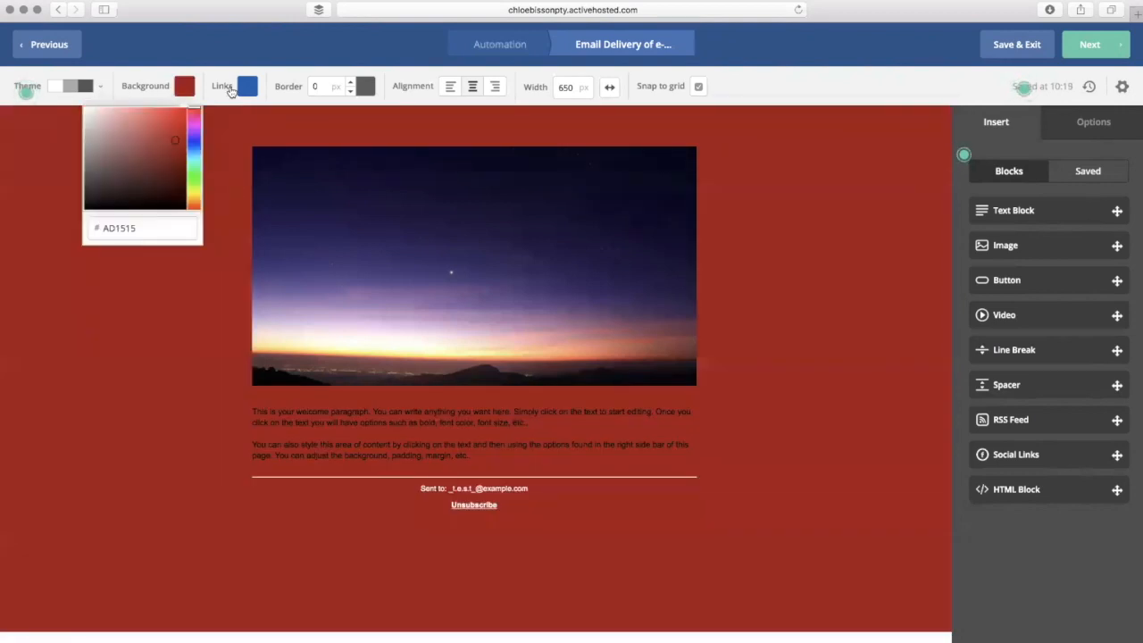
left_click(255, 87)
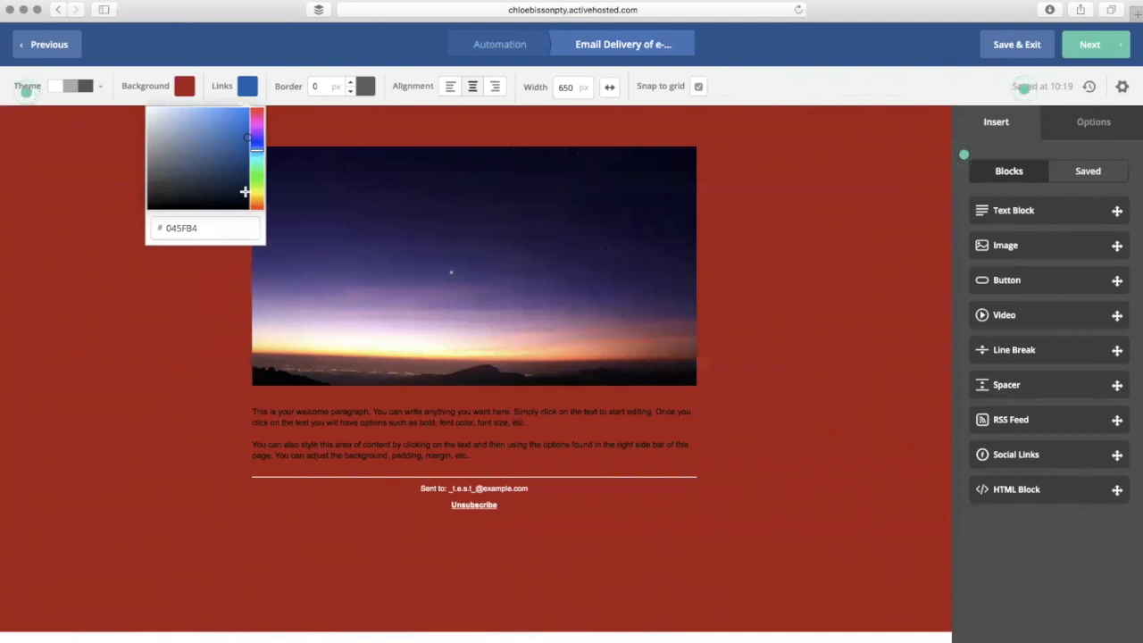
left_click_drag(154, 120, 141, 102)
left_click_drag(193, 145, 210, 133)
left_click(191, 94)
left_click_drag(139, 165, 49, 102)
- Reset the background to white, then try the border, alignment and full-width options, ending centred at 650 px
left_click(277, 90)
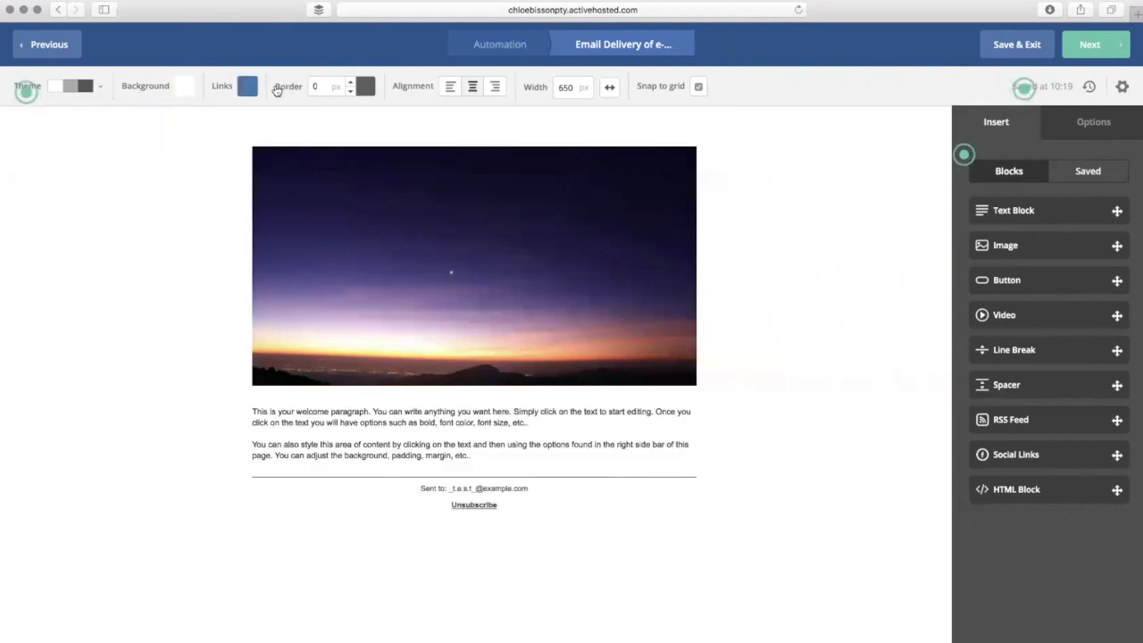
left_click(351, 81)
left_click(351, 81)
left_click(351, 81)
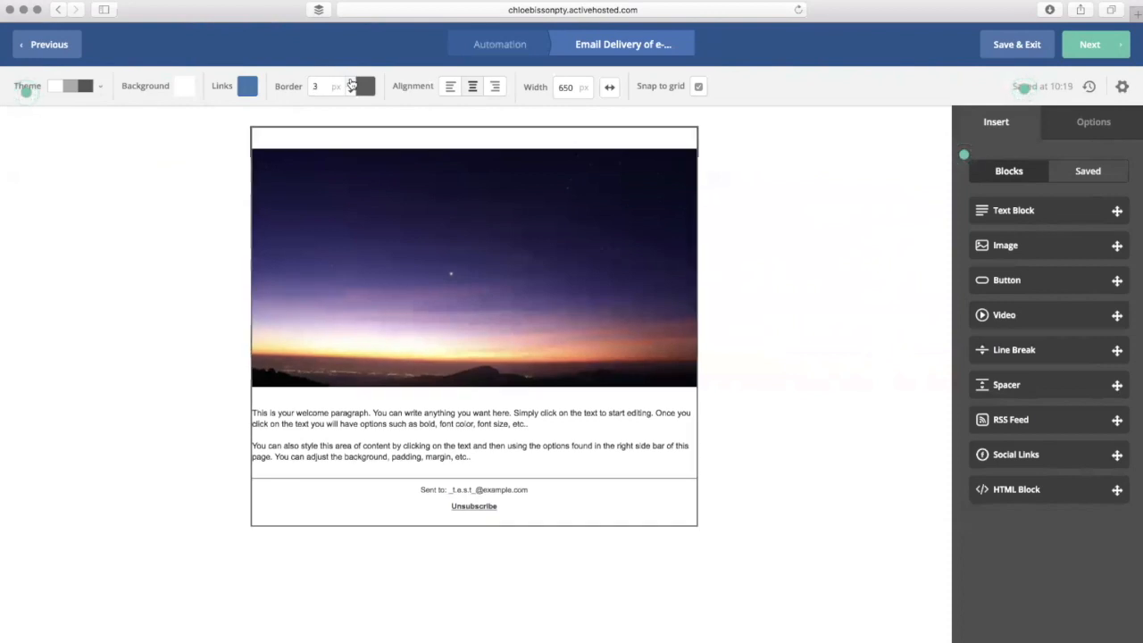
left_click(356, 94)
left_click(356, 94)
left_click(356, 94)
left_click(351, 92)
left_click(352, 92)
left_click(352, 92)
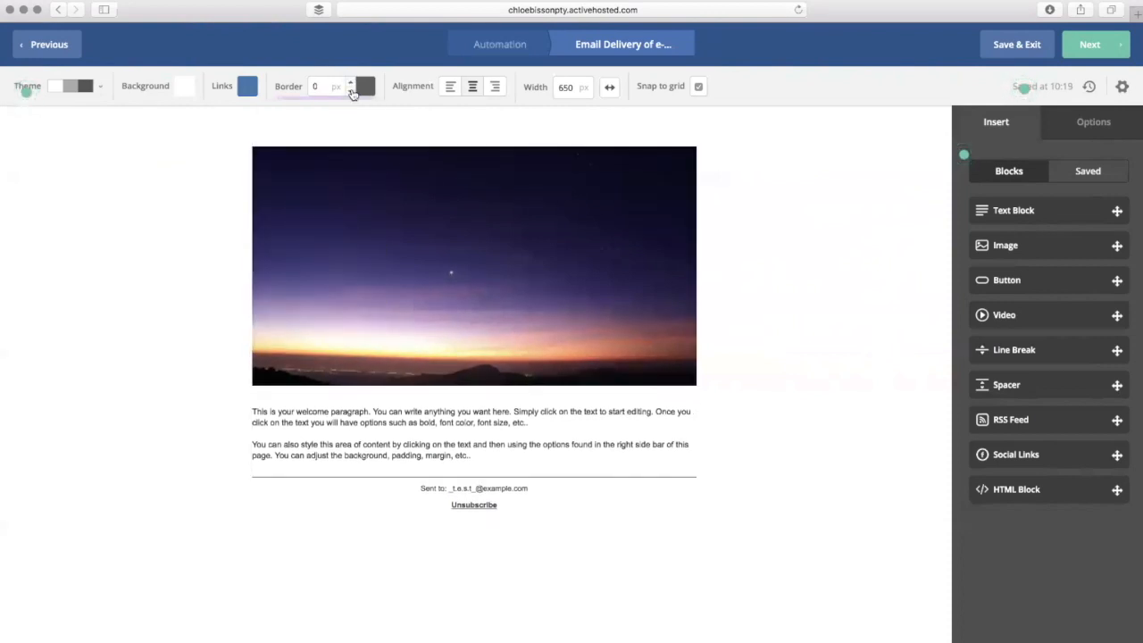
left_click(494, 88)
left_click(473, 87)
left_click(606, 87)
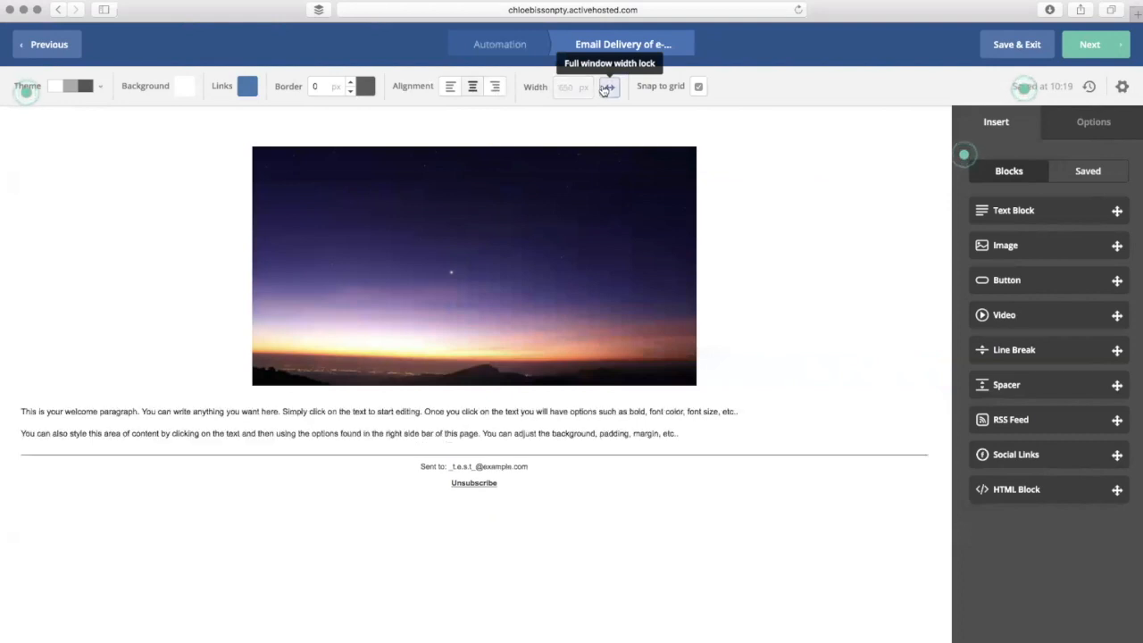
left_click(606, 87)
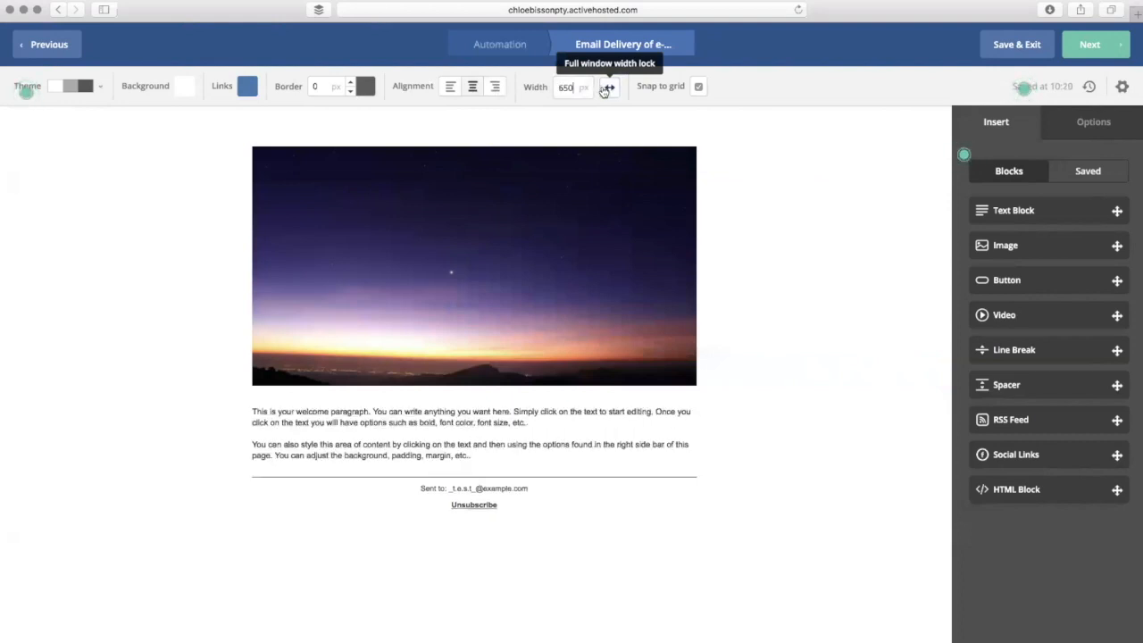
- Change the email body width from 650 to 800 px
double_click(564, 88)
type("800")
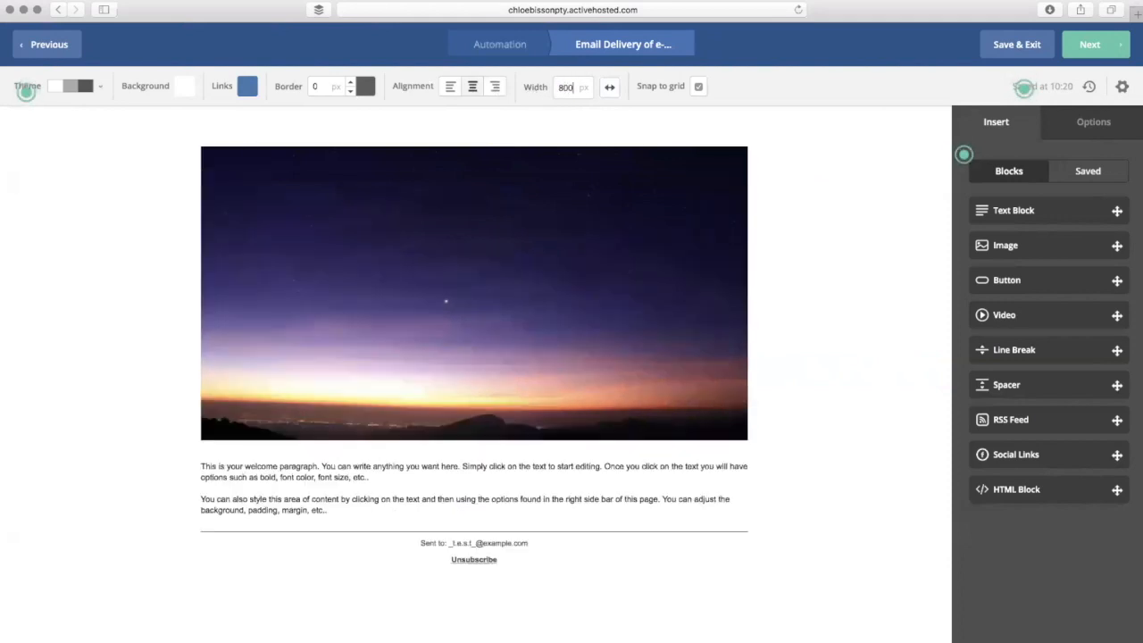
left_click(735, 153)
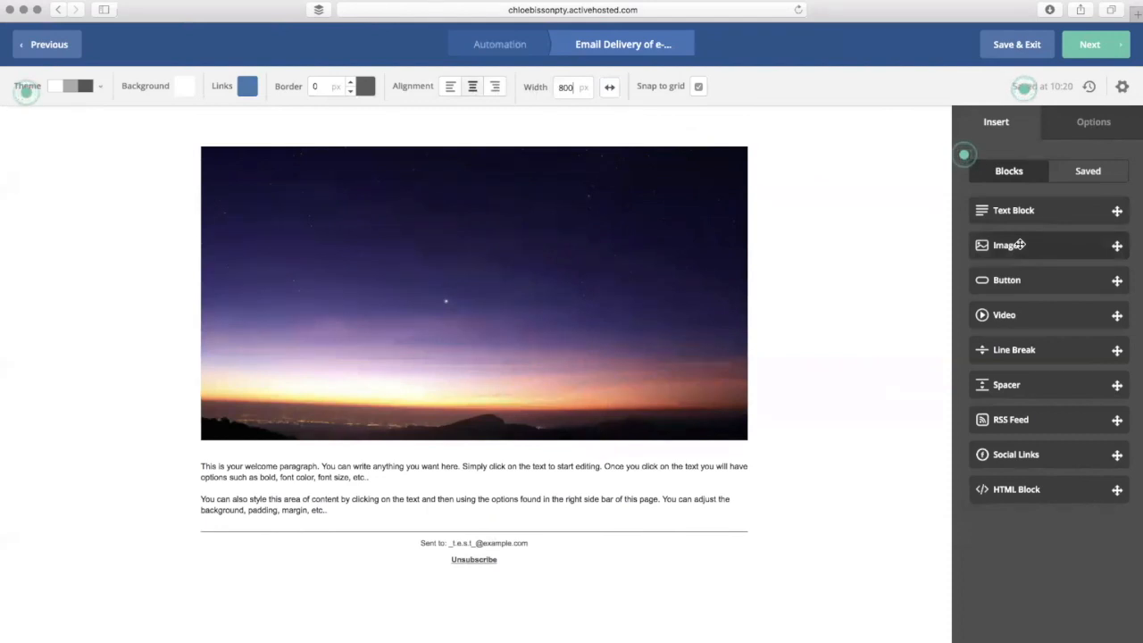
left_click_drag(1116, 245, 575, 449)
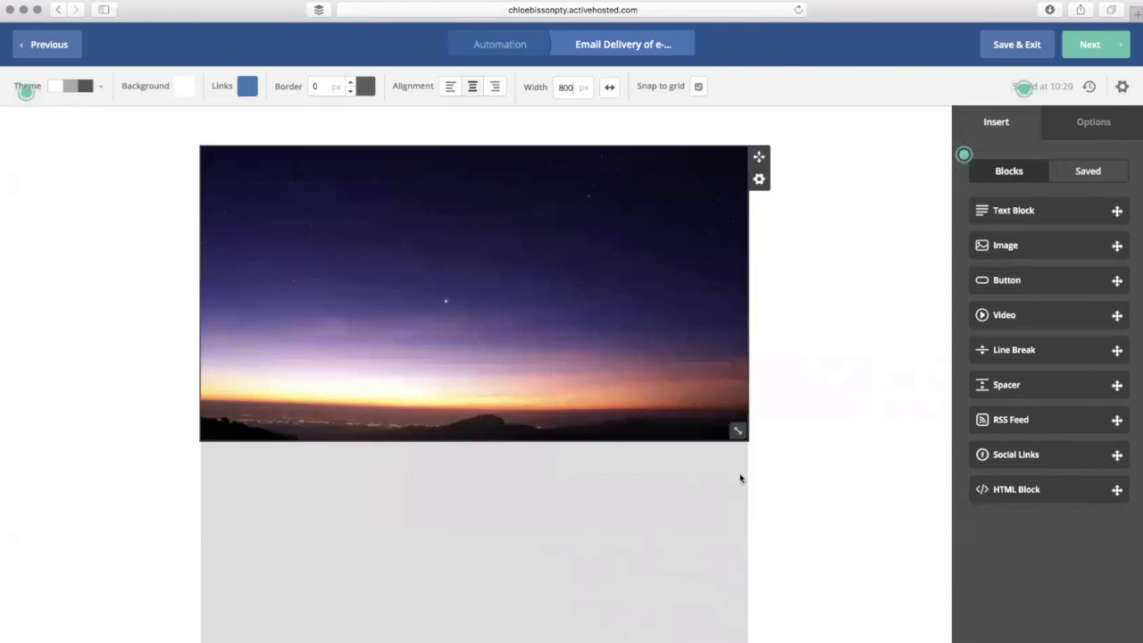
scroll(705, 546, "down", 5)
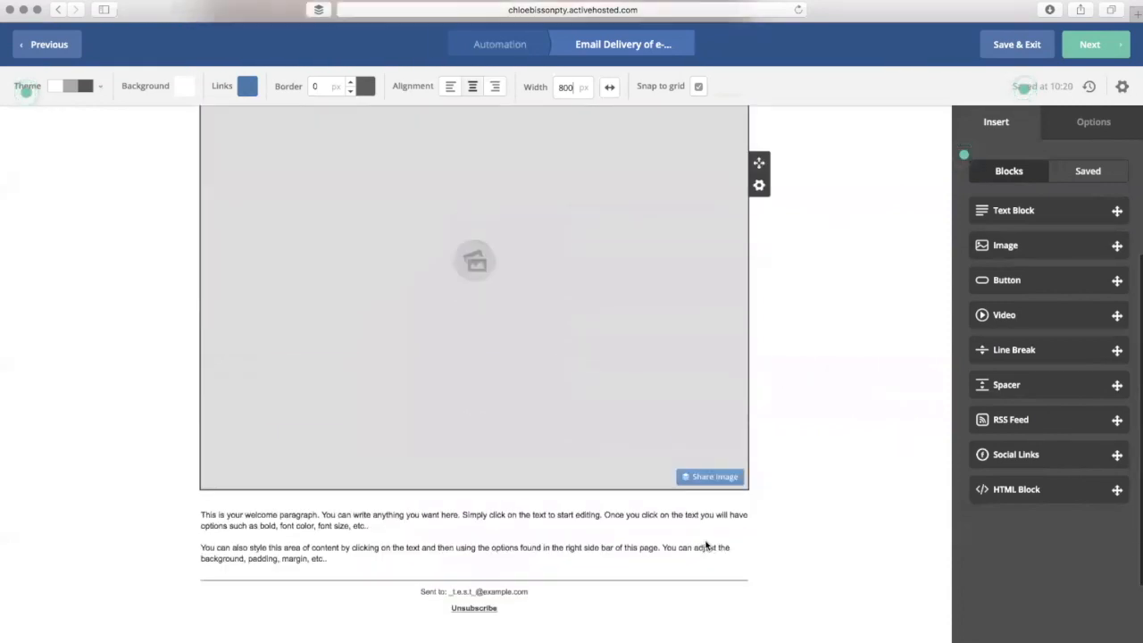
scroll(709, 330, "up", 2)
mouse_move(758, 233)
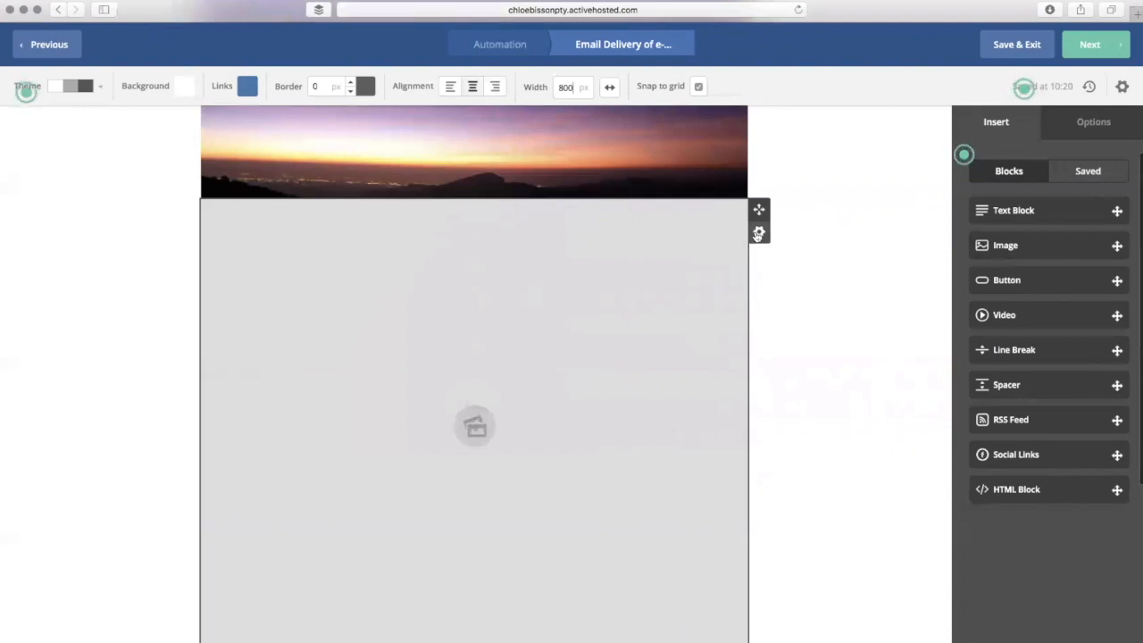
left_click(760, 234)
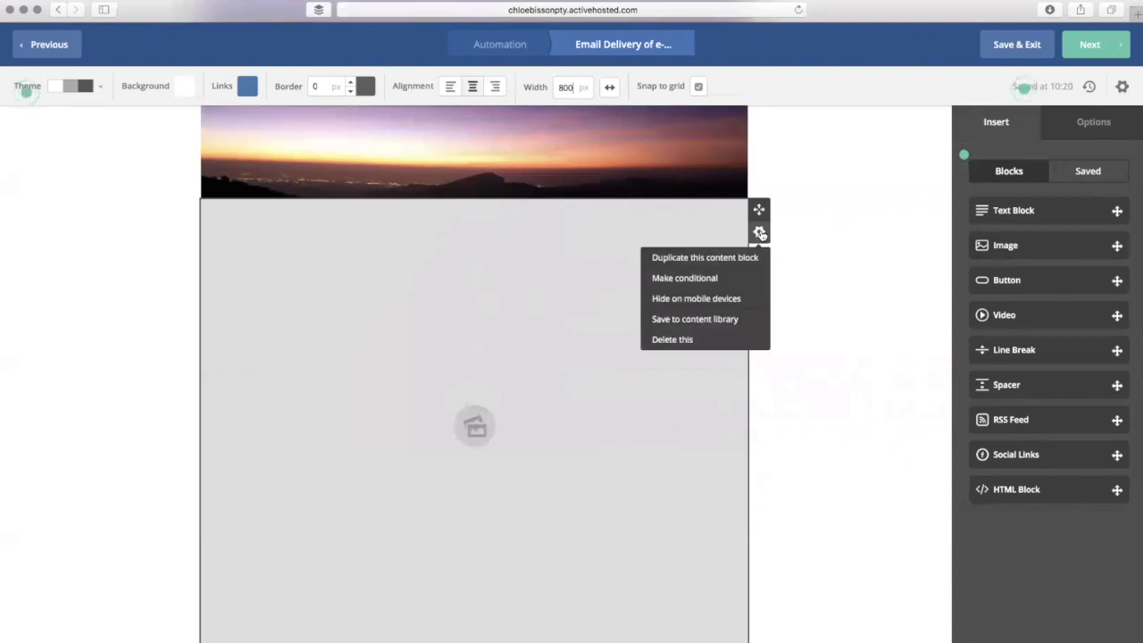
left_click(694, 340)
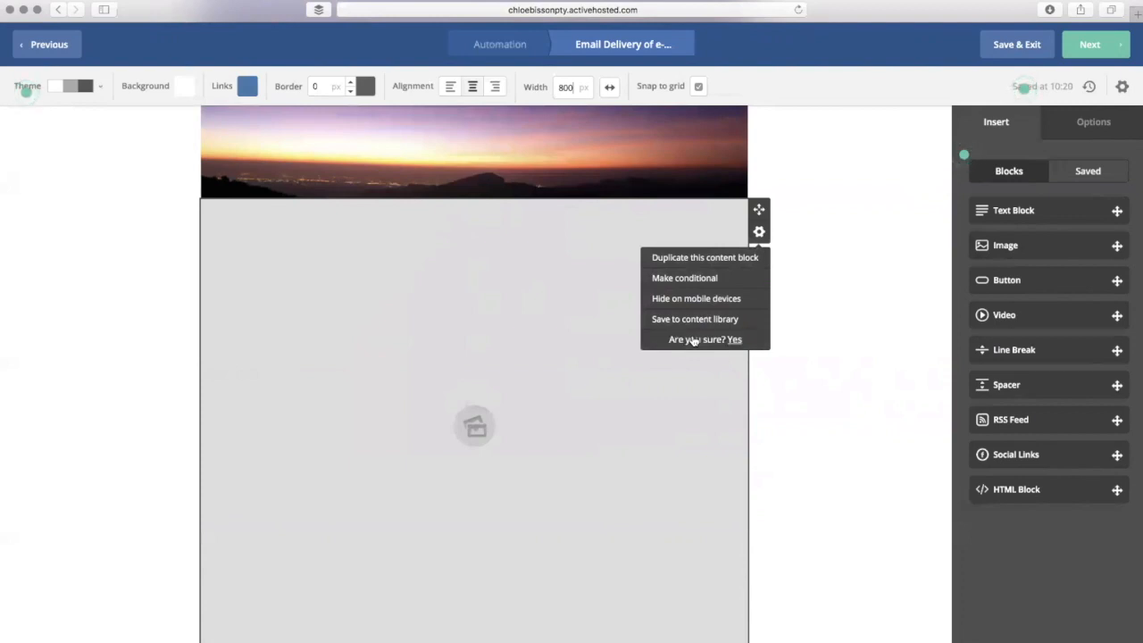
left_click(736, 340)
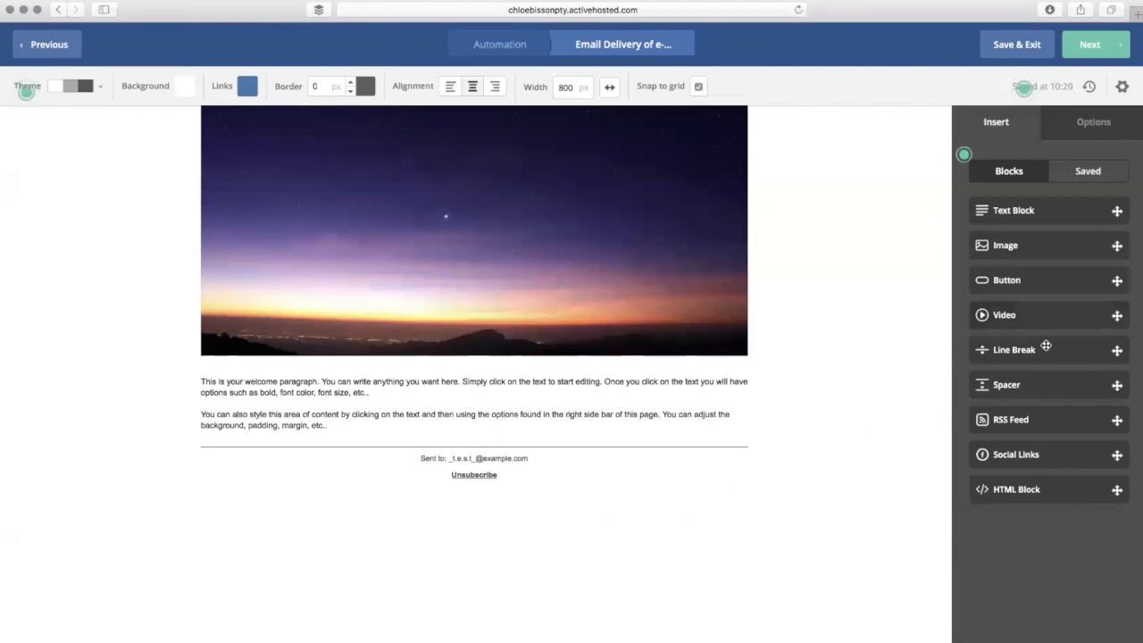
- Drop a Line Break block beneath the second welcome paragraph
left_click_drag(1046, 348, 422, 421)
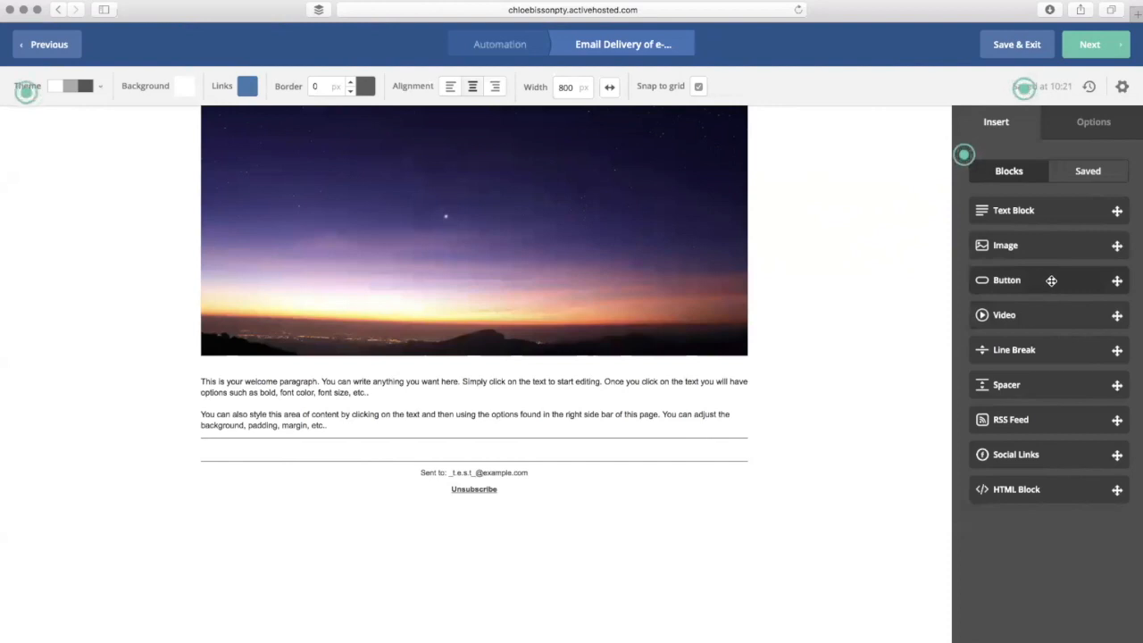
left_click_drag(1118, 281, 518, 429)
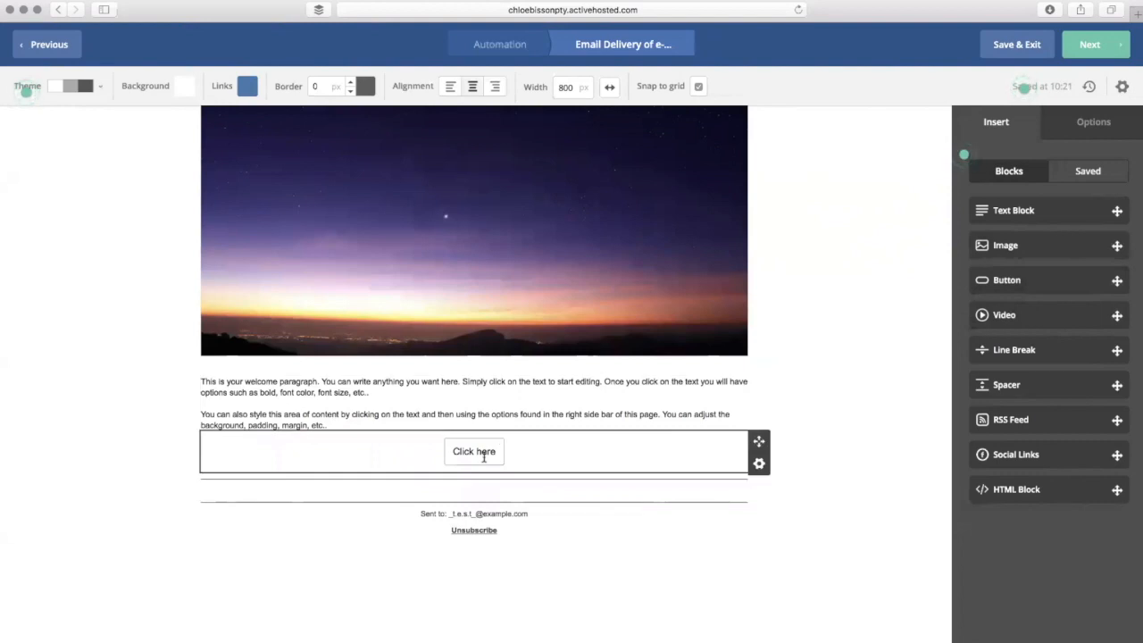
left_click(484, 456)
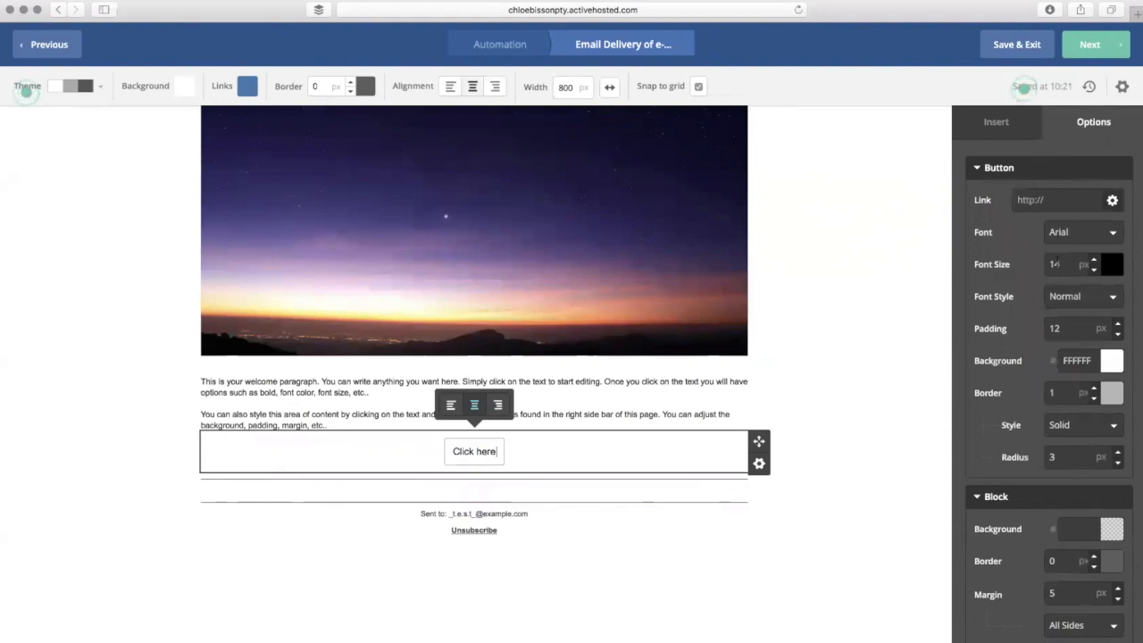
left_click(675, 273)
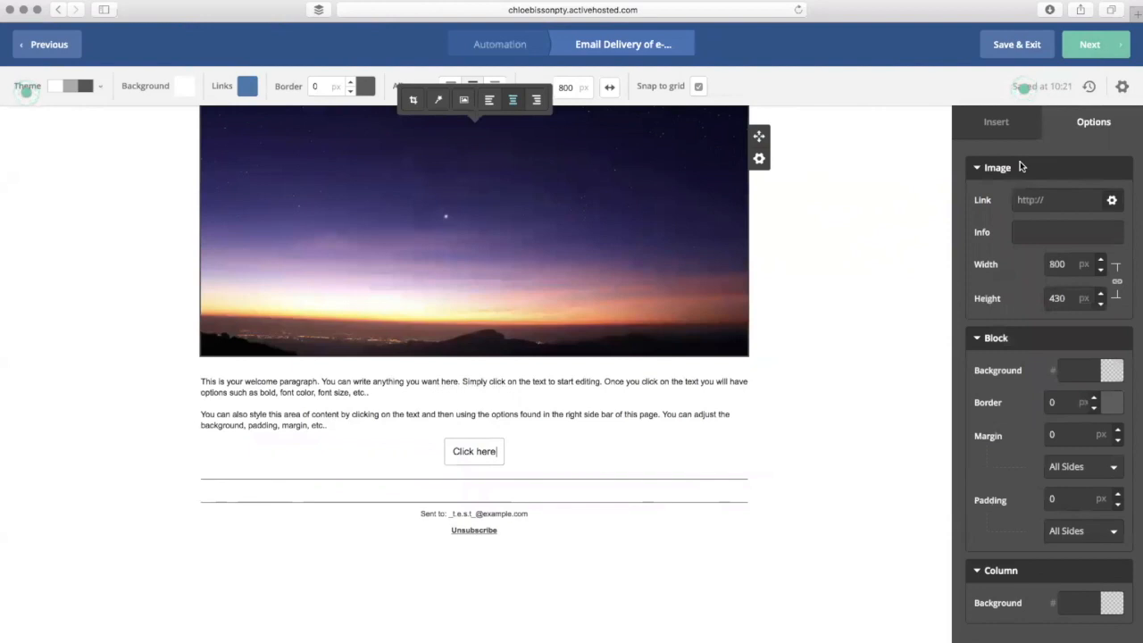
left_click(481, 439)
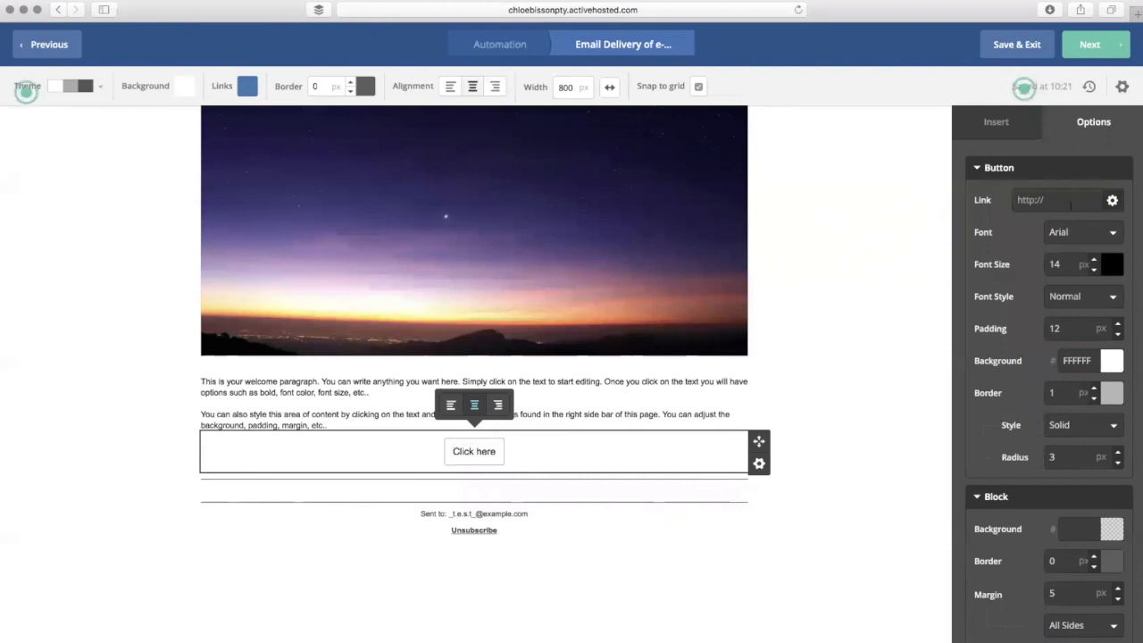
left_click(1071, 205)
type("www.rulelik")
type("eaqueen.com")
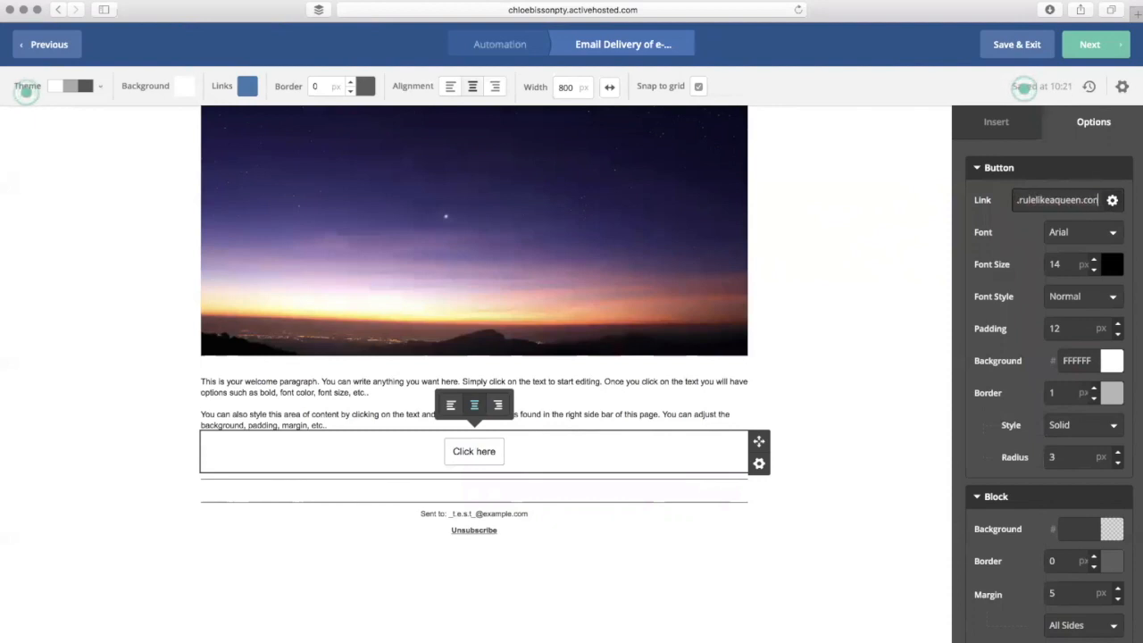
- Set the button text to 26 px italic Georgia
left_click(1112, 233)
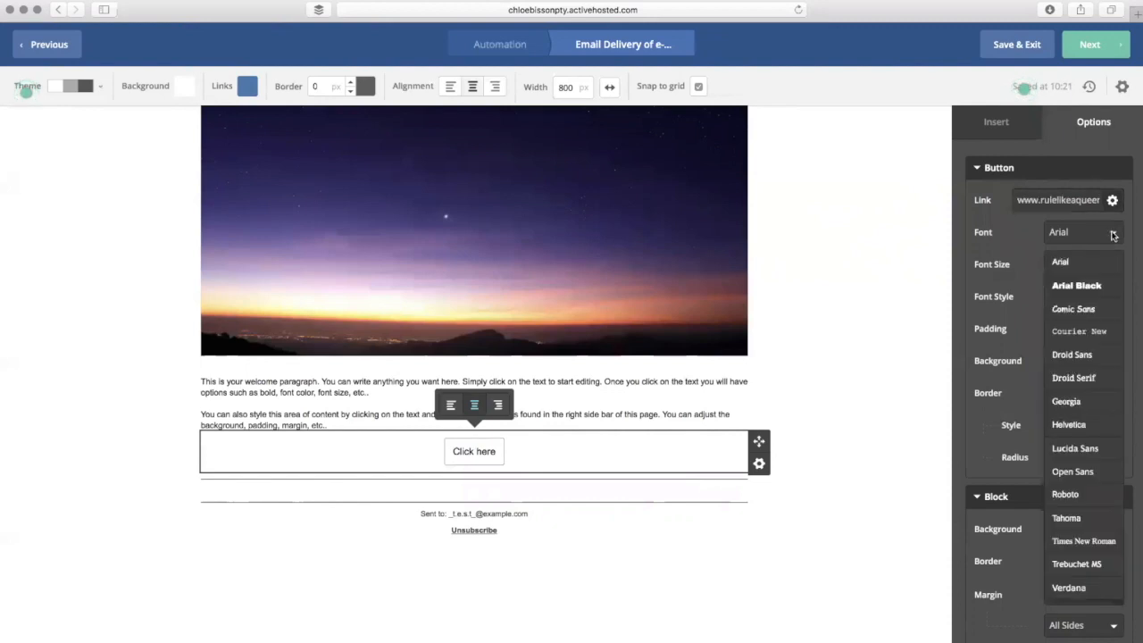
left_click(1090, 379)
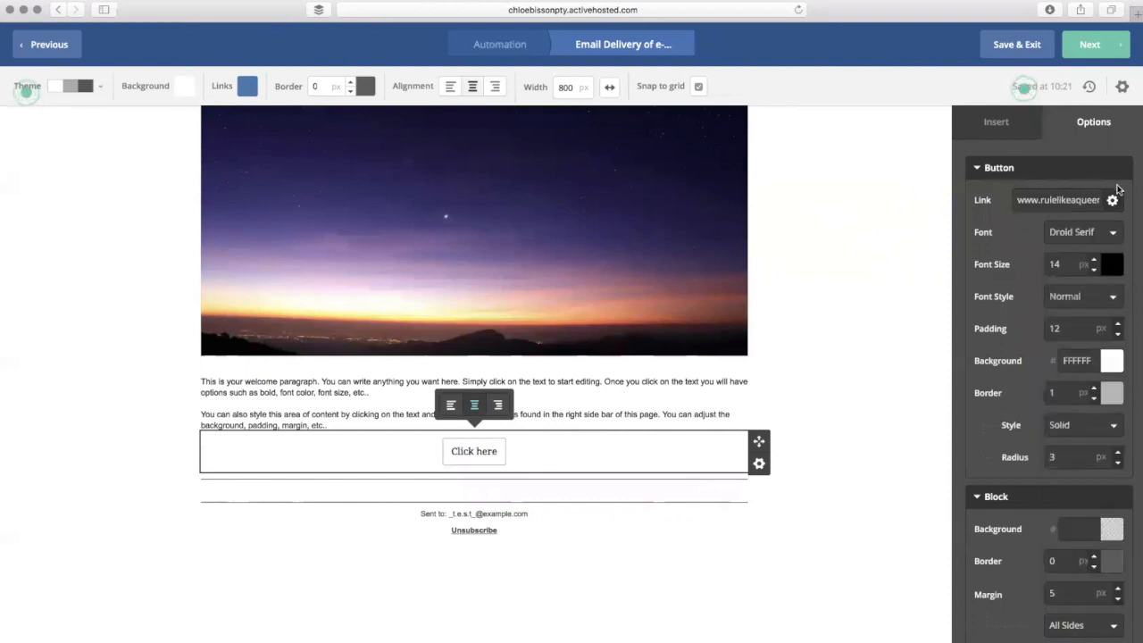
left_click(1108, 232)
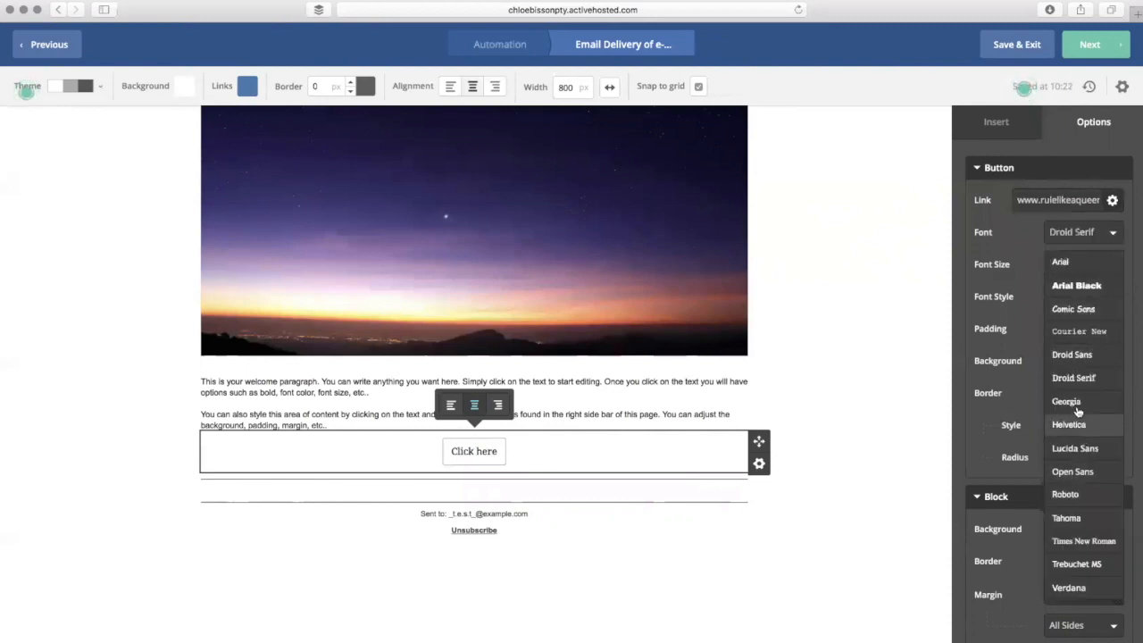
left_click(1077, 407)
left_click(1094, 260)
left_click(1094, 260)
left_click(1091, 299)
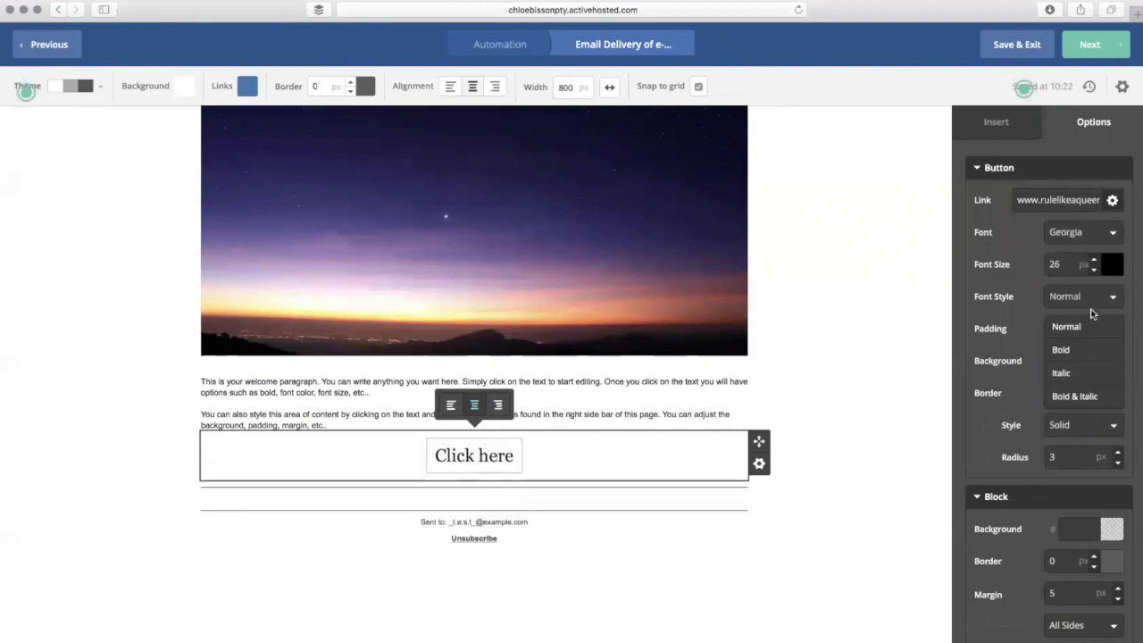
left_click(1075, 349)
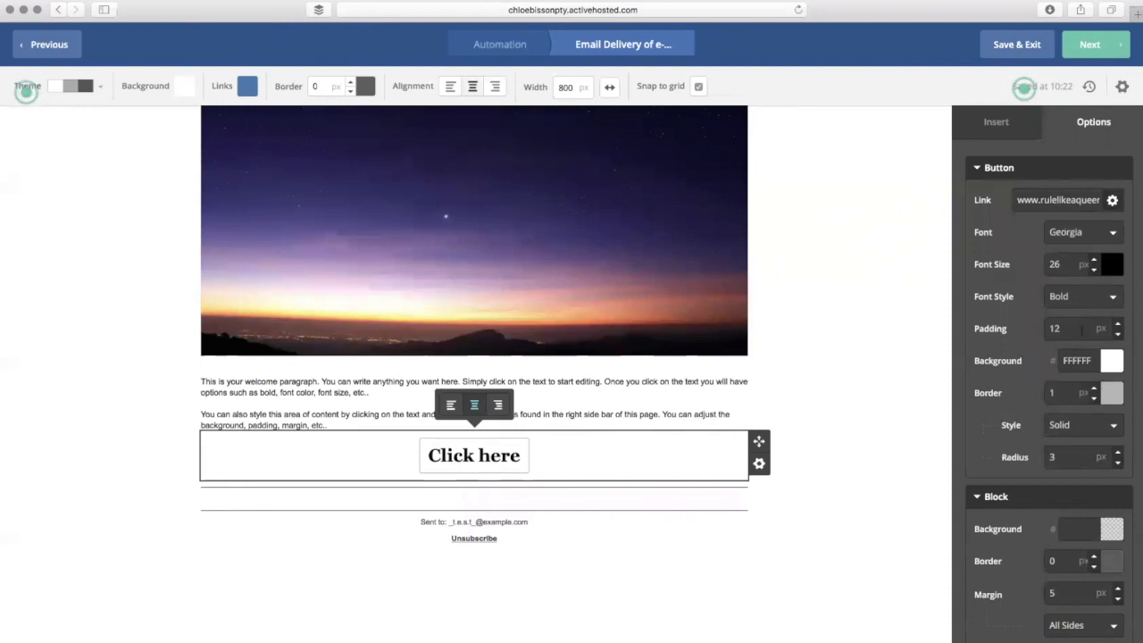
left_click(1109, 302)
left_click(1081, 373)
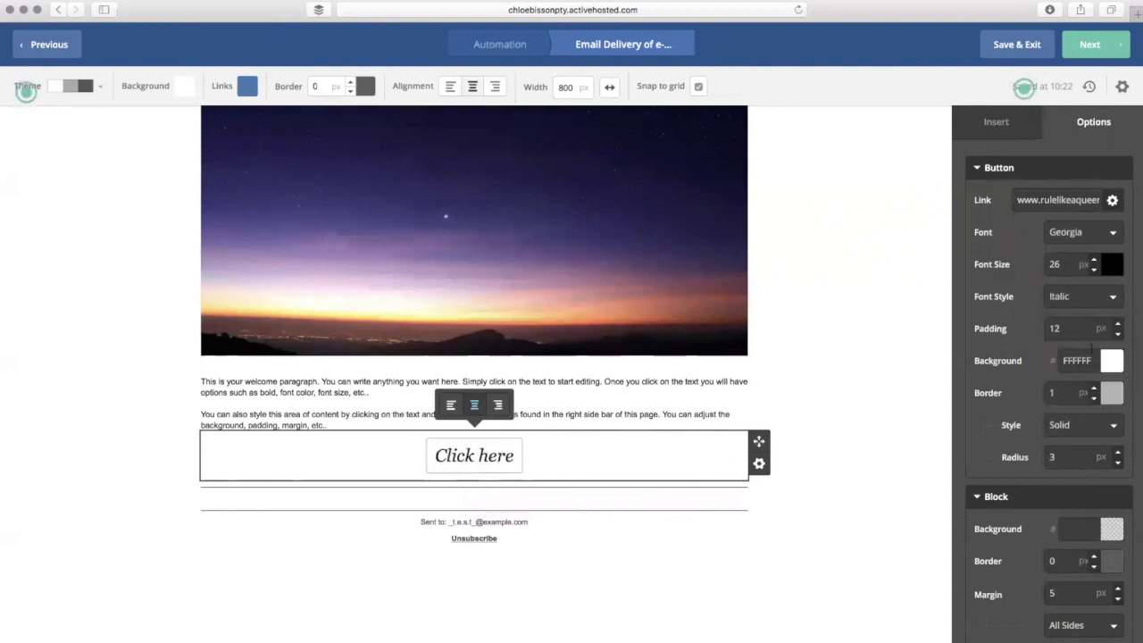
- Set the button padding to 18
left_click(1117, 324)
left_click(1117, 324)
left_click(1118, 324)
left_click(1117, 324)
left_click(1117, 325)
left_click(1117, 325)
left_click(1118, 333)
left_click(1117, 333)
left_click(1117, 333)
left_click(1117, 333)
left_click(1117, 333)
left_click(1111, 393)
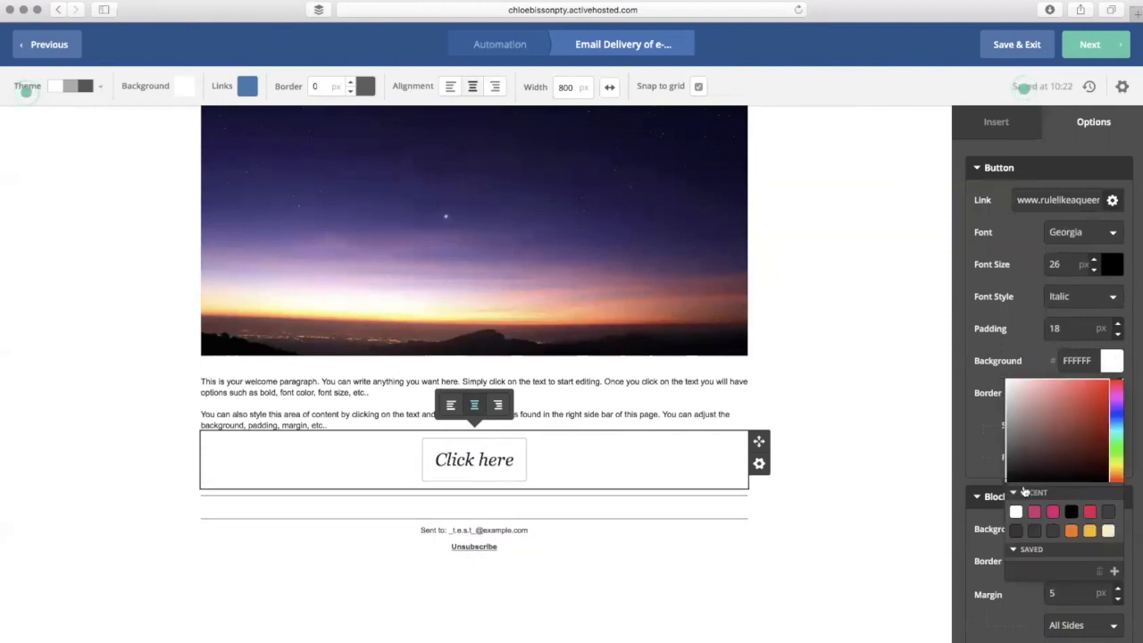
- Give the button a pink background, white text and a 2 px border
left_click(1036, 513)
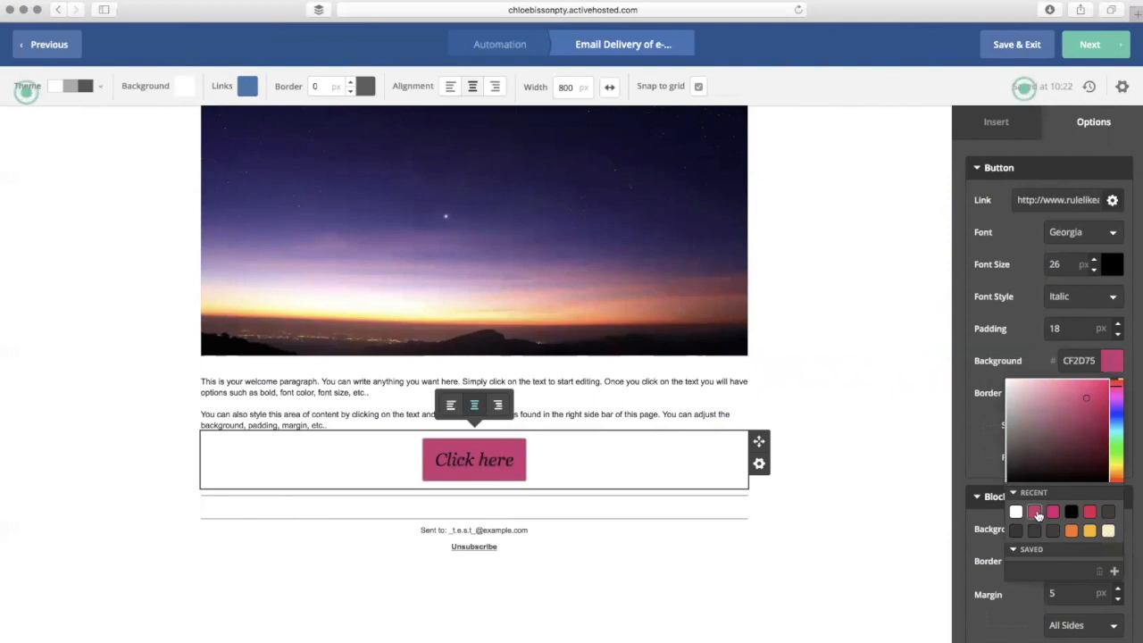
left_click(1134, 335)
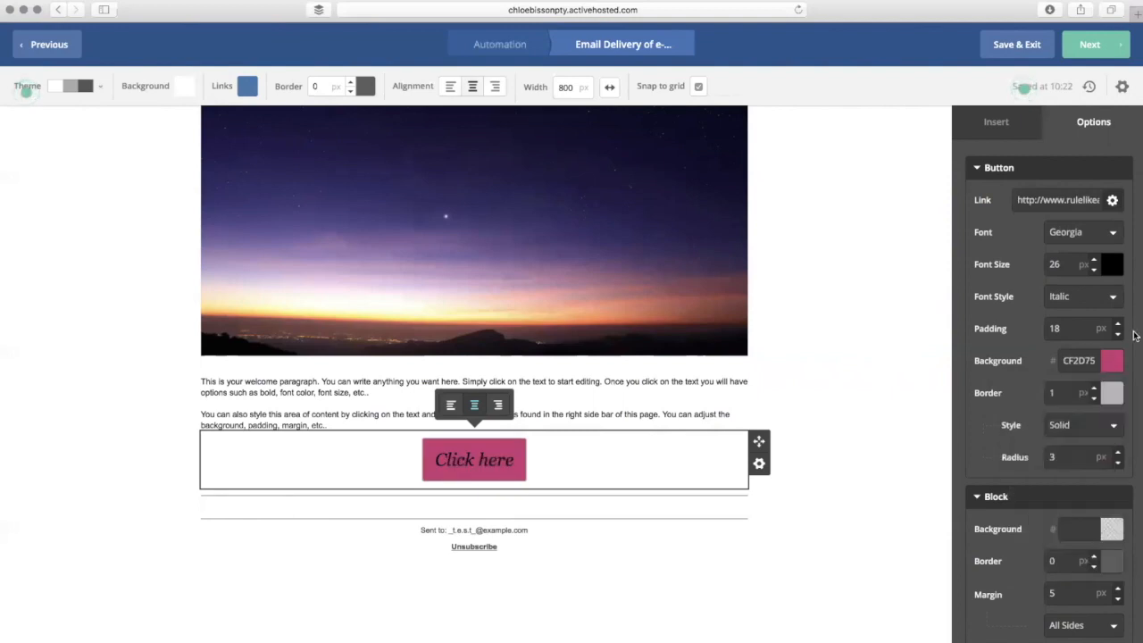
left_click(1112, 266)
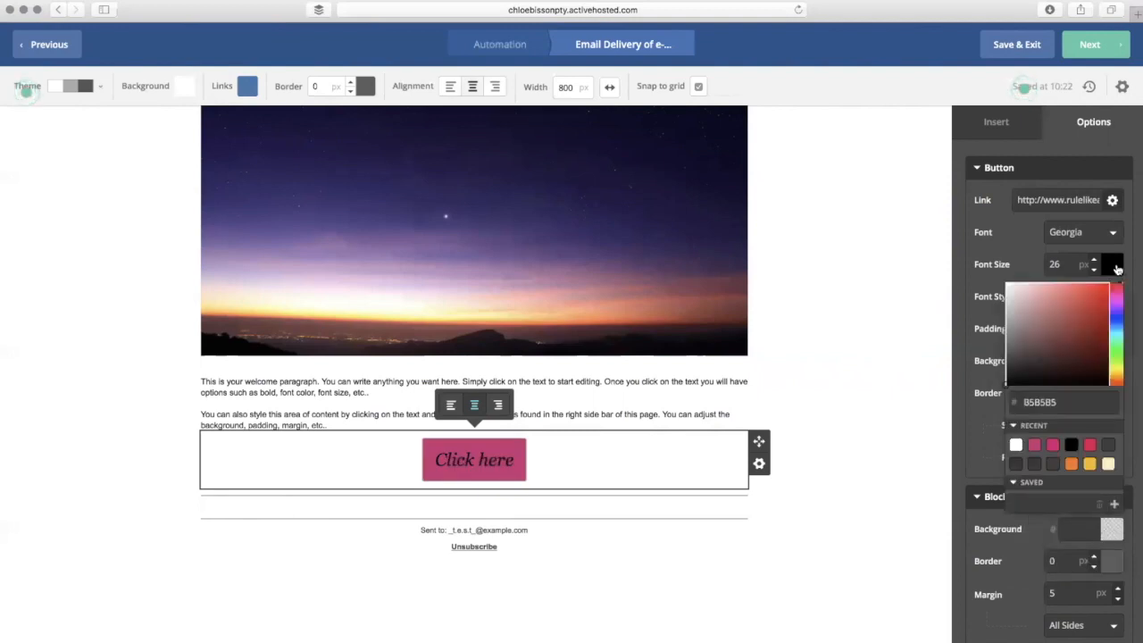
left_click(1017, 448)
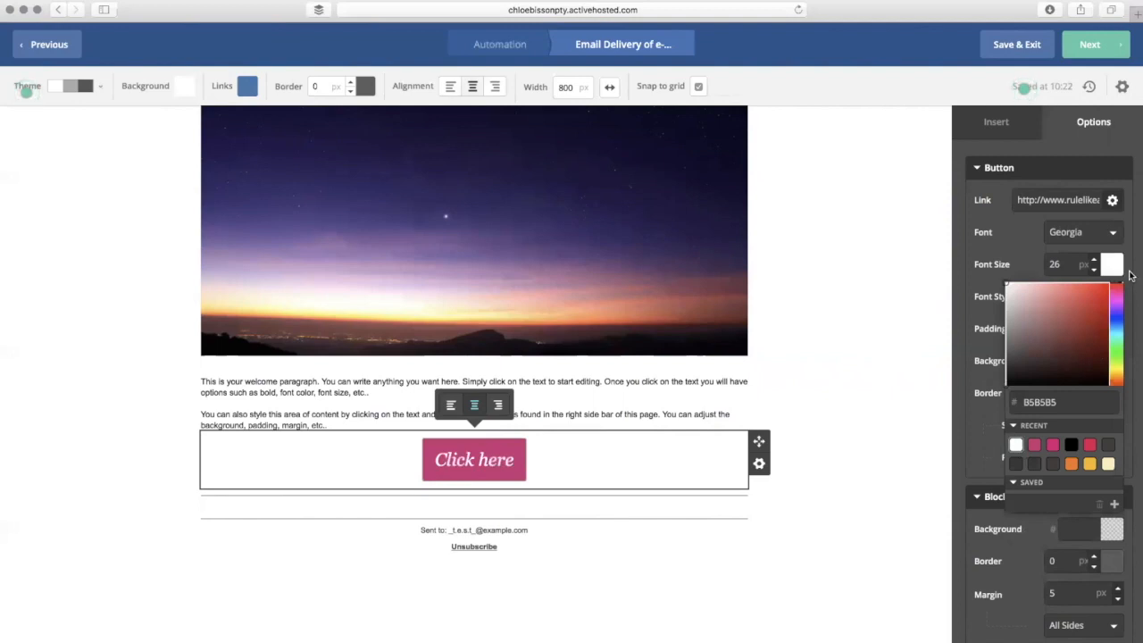
left_click(1131, 275)
scroll(1129, 279, "down", 3)
left_click(1094, 293)
left_click(1095, 292)
left_click(1094, 292)
left_click(1094, 301)
left_click(1095, 301)
- Try pink and a border on the button block, then return it to white with no border
scroll(1085, 332, "down", 4)
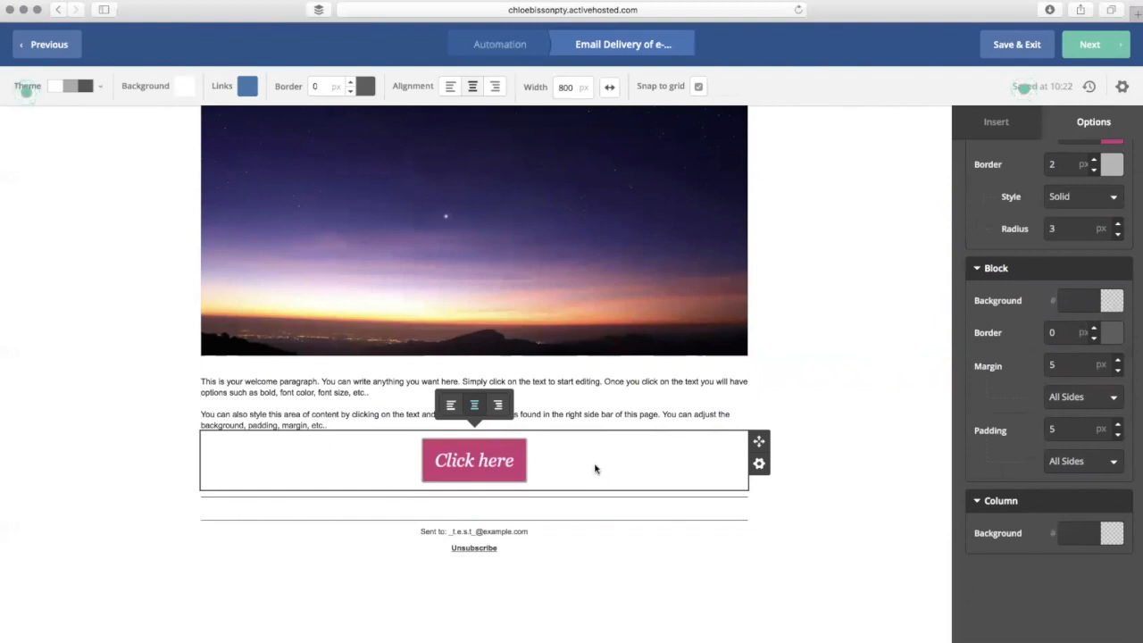
left_click(1112, 301)
left_click(1113, 303)
left_click(1112, 301)
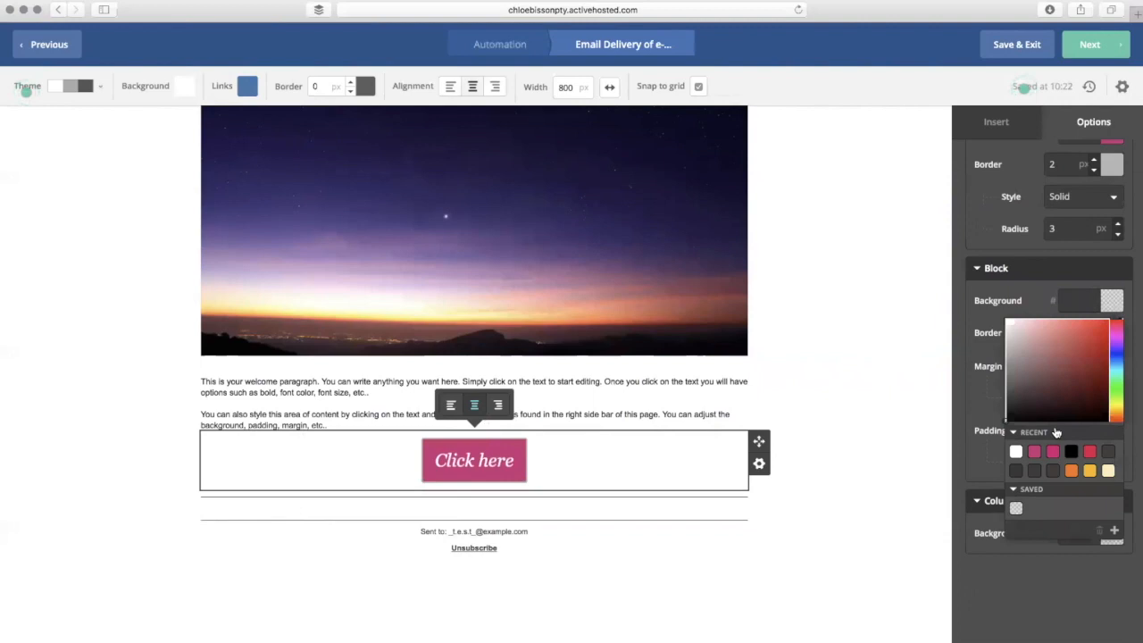
left_click(1034, 453)
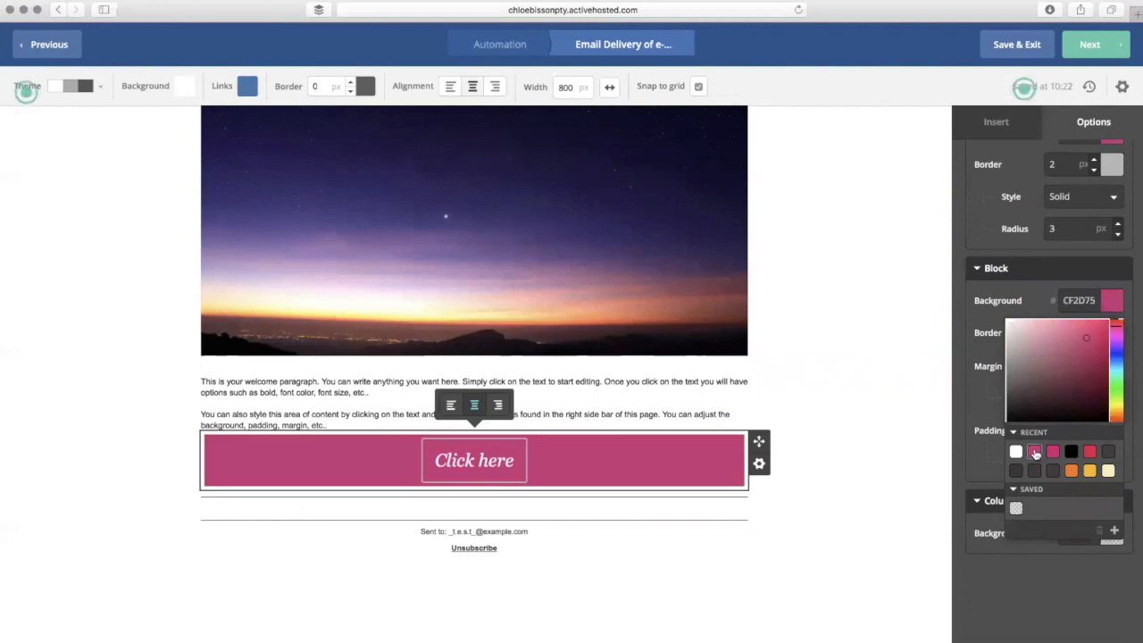
left_click(1016, 452)
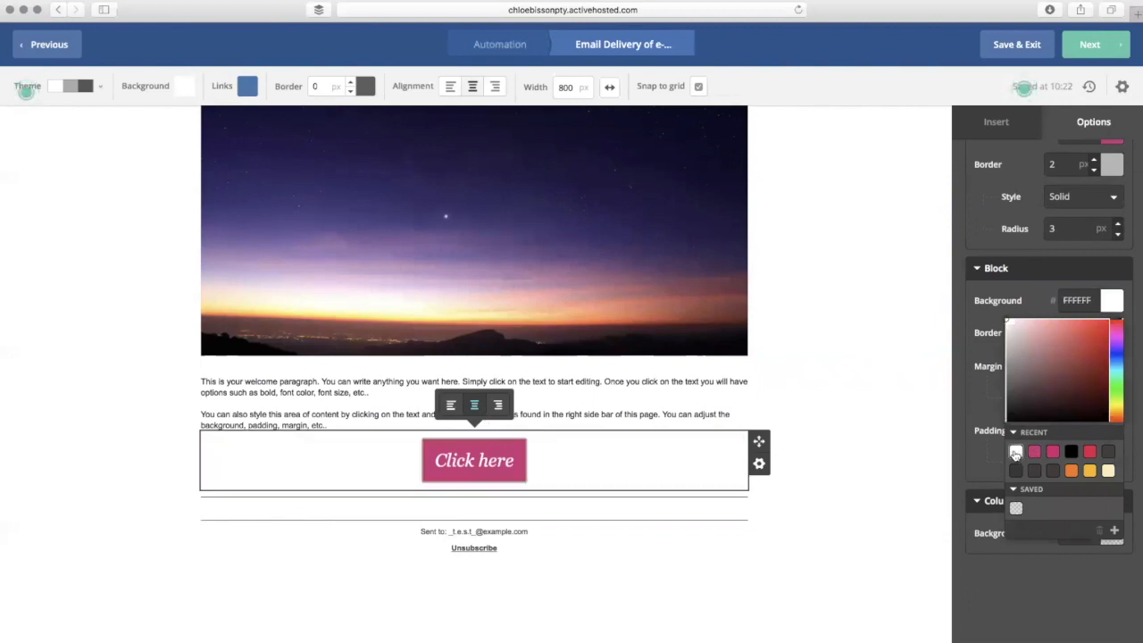
left_click(1138, 326)
left_click(1094, 328)
left_click(1094, 328)
left_click(1094, 328)
left_click(1095, 329)
left_click(1095, 339)
left_click(1095, 339)
left_click(1095, 340)
left_click(1094, 340)
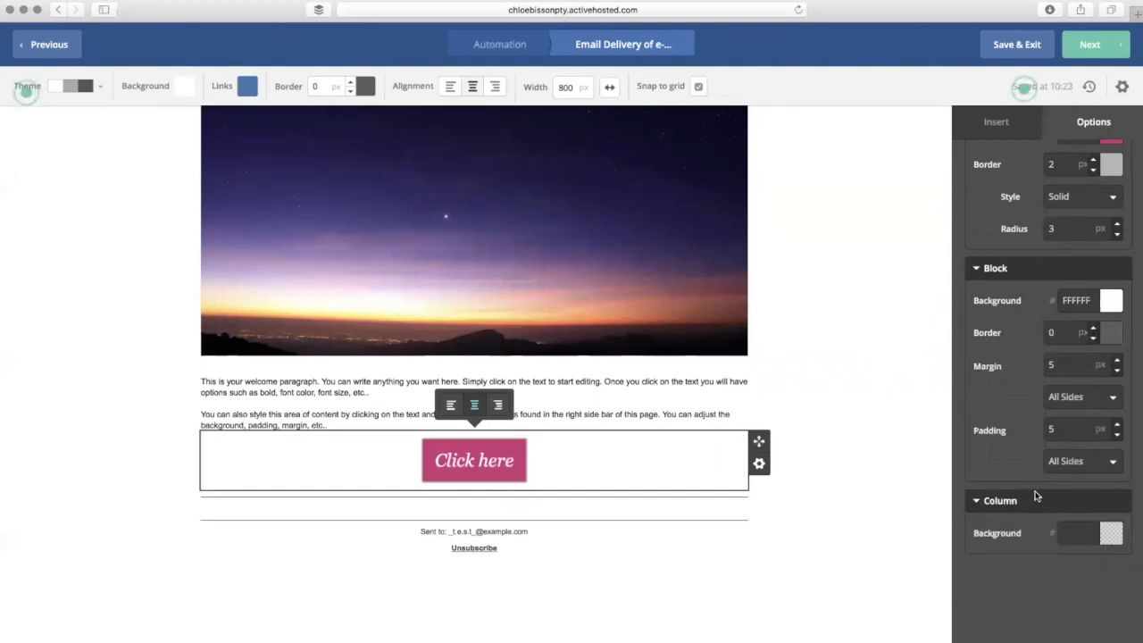
- Try a red column background, then set it back to white FFFFFF
left_click(1111, 533)
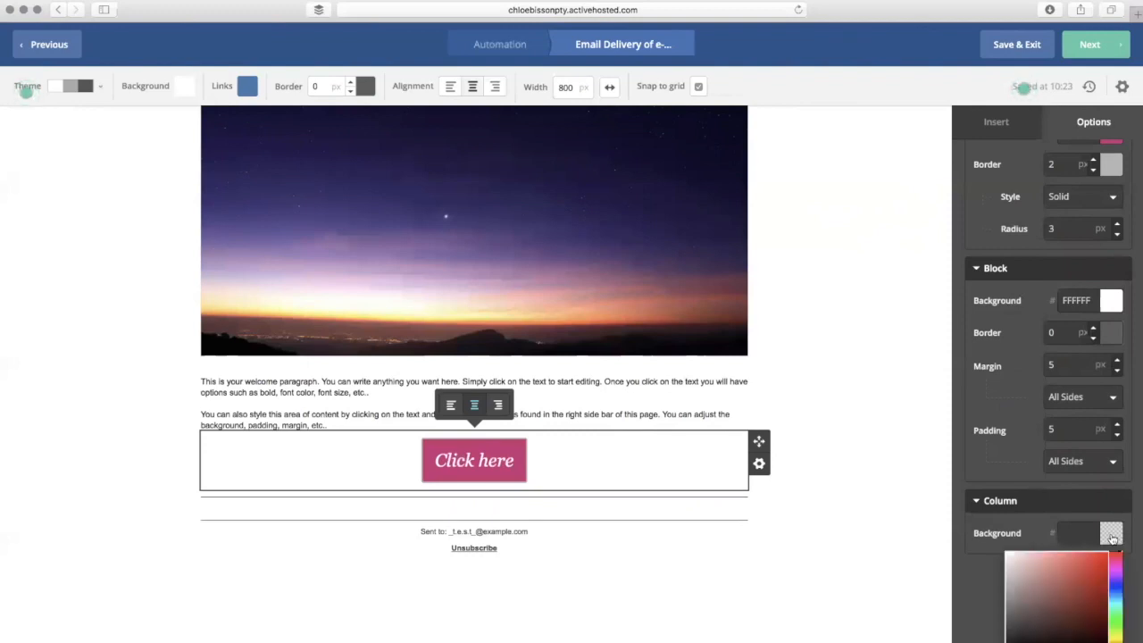
left_click(1087, 572)
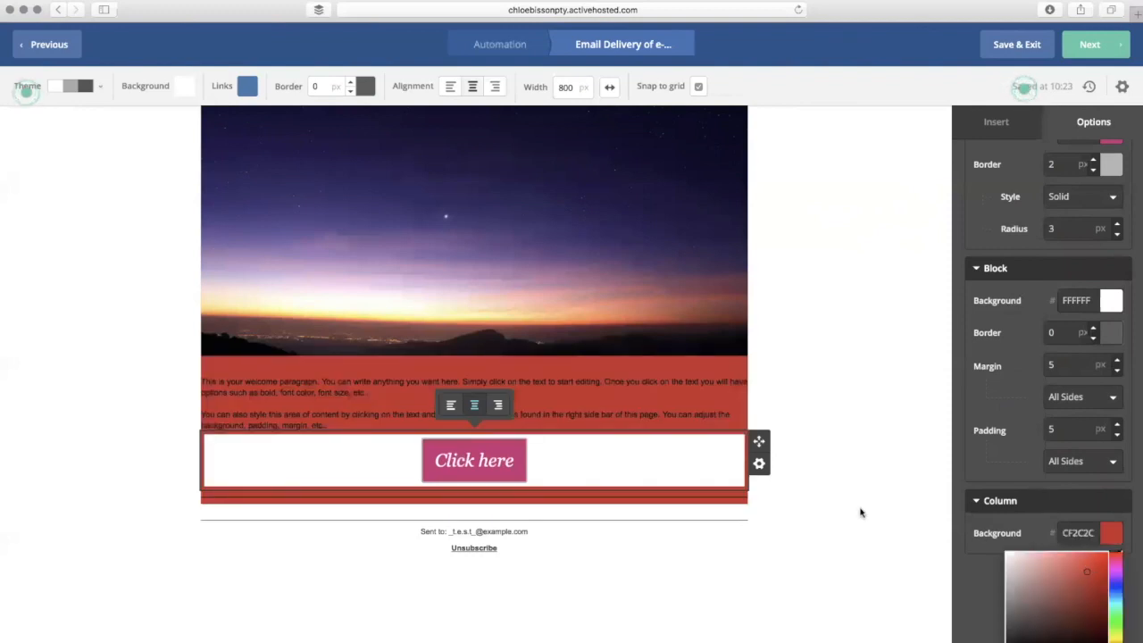
left_click_drag(1055, 581, 989, 544)
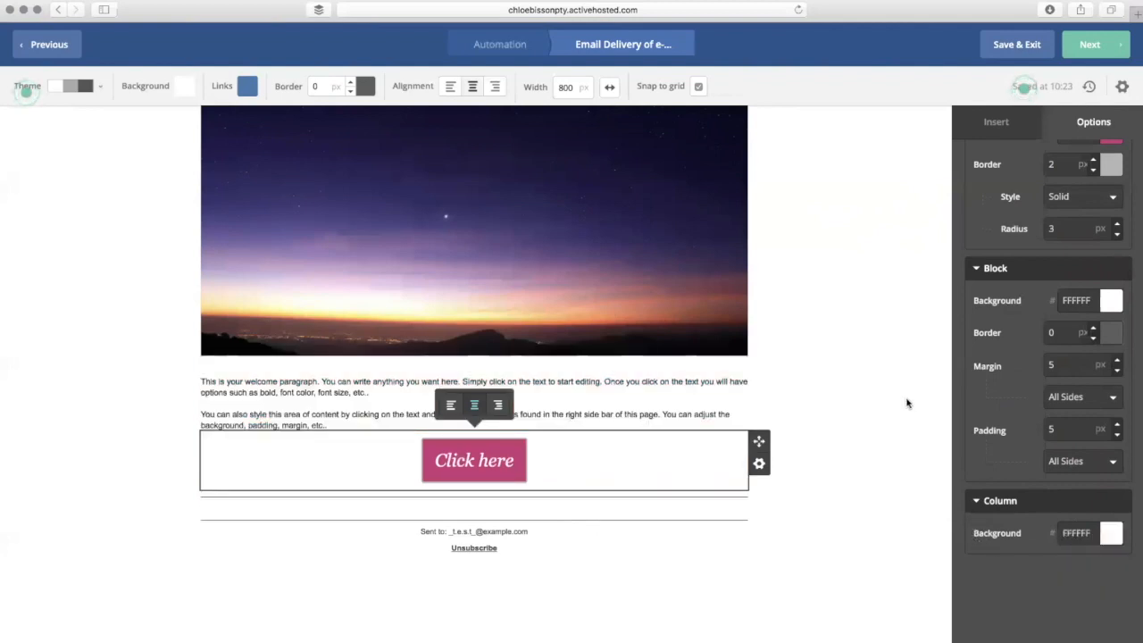
left_click(804, 404)
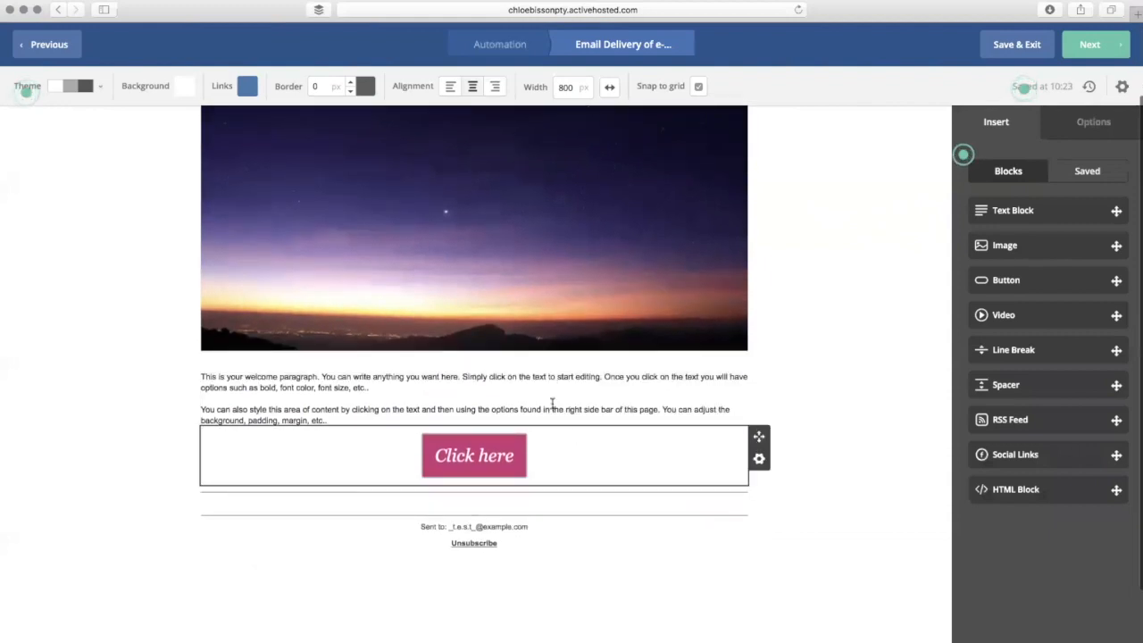
- Click into the welcome paragraph text to bring up its formatting toolbar
left_click(549, 398)
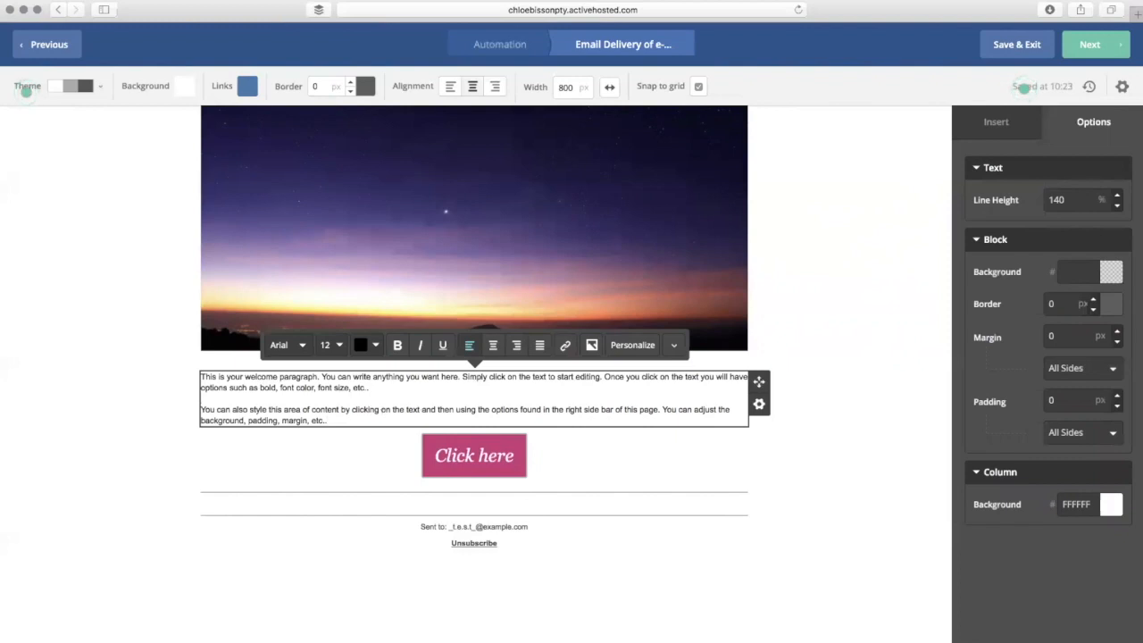
- Add a line of test letters below the paragraphs and set Georgia as the font
key("Return")
key("Return")
type("nbklsgnzeskrs;d")
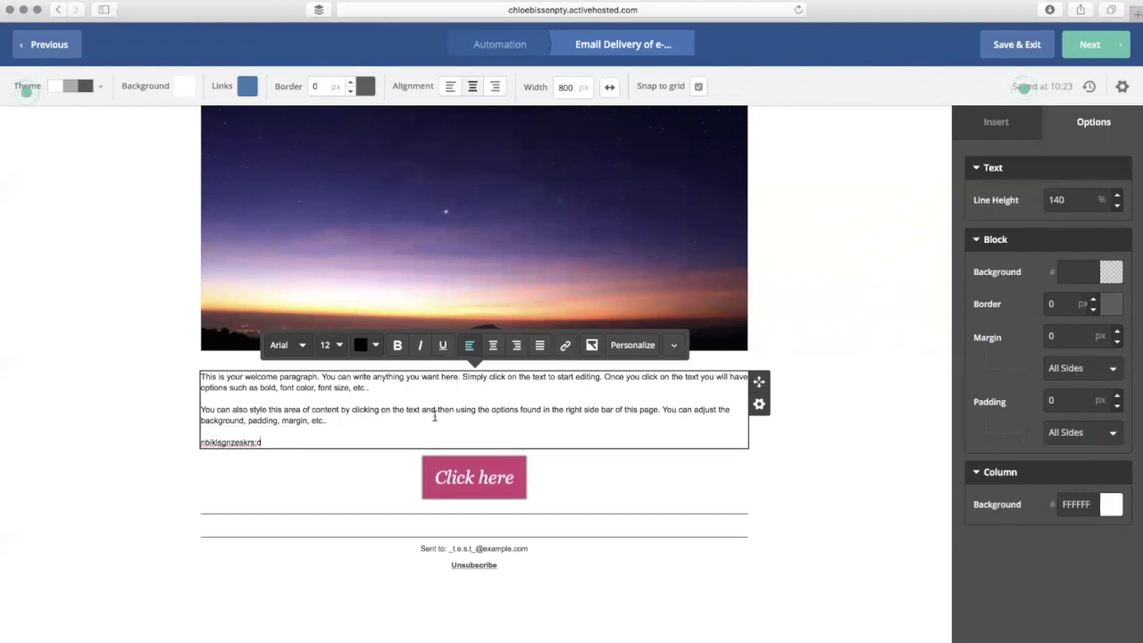
left_click(302, 345)
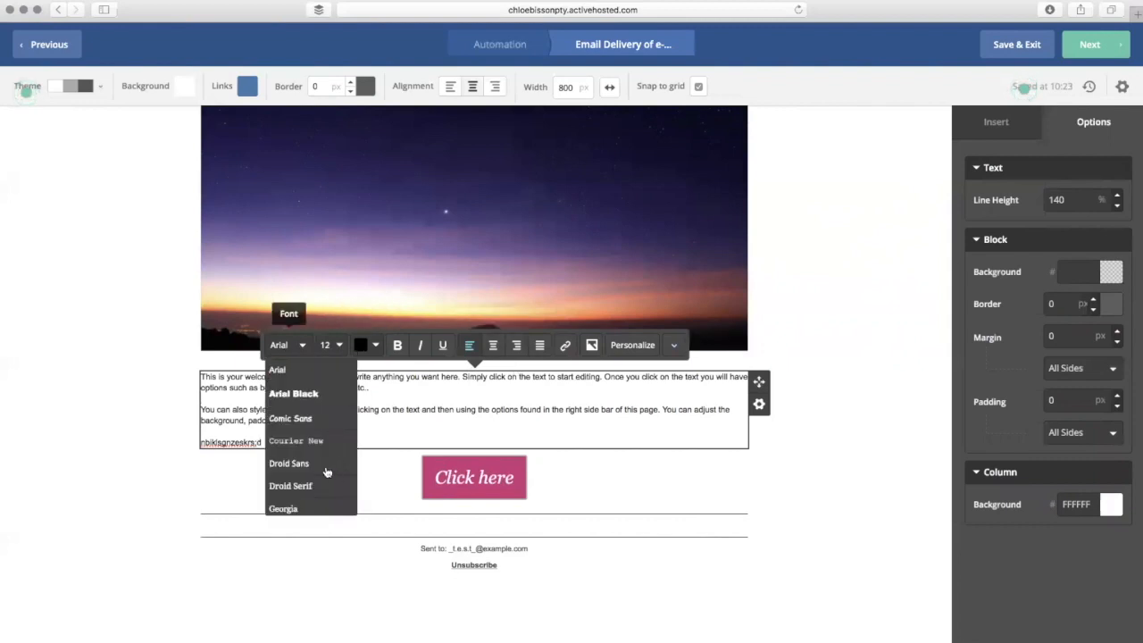
left_click(305, 506)
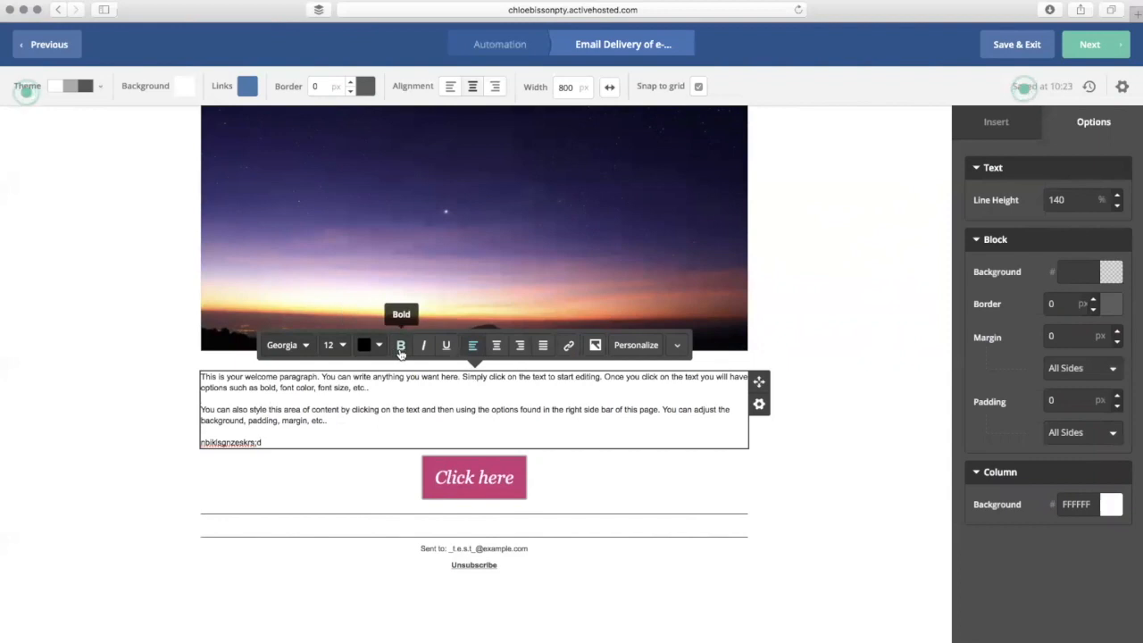
- Make the phrase 'Simply click' bold and pink
left_click(466, 425)
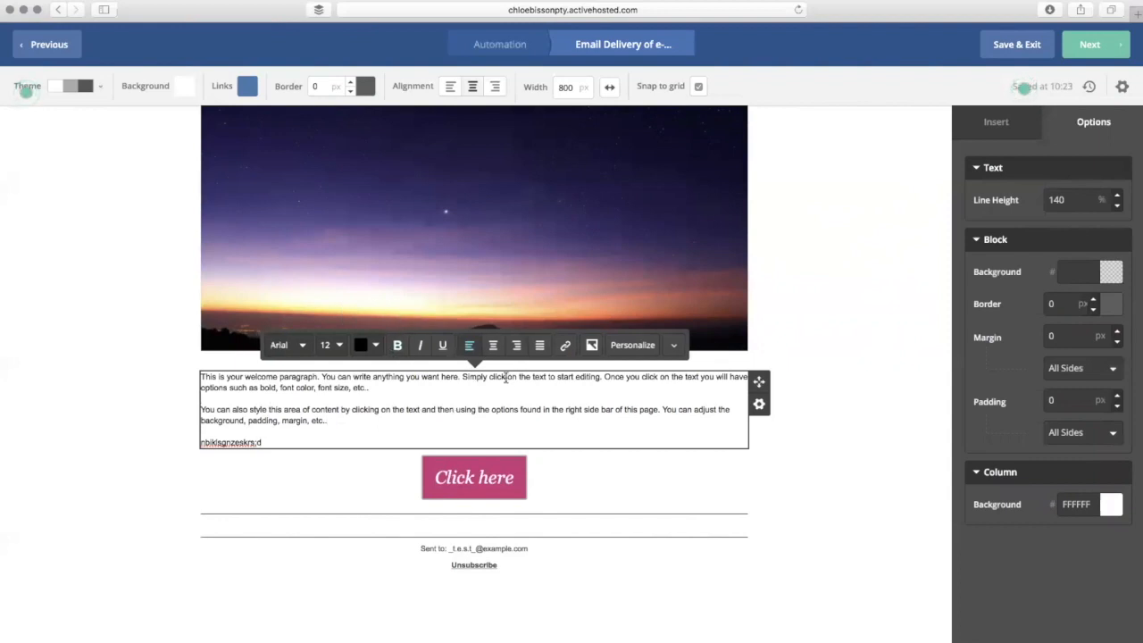
mouse_move(505, 376)
left_mouse_down()
mouse_move(463, 377)
mouse_move(503, 379)
left_mouse_up()
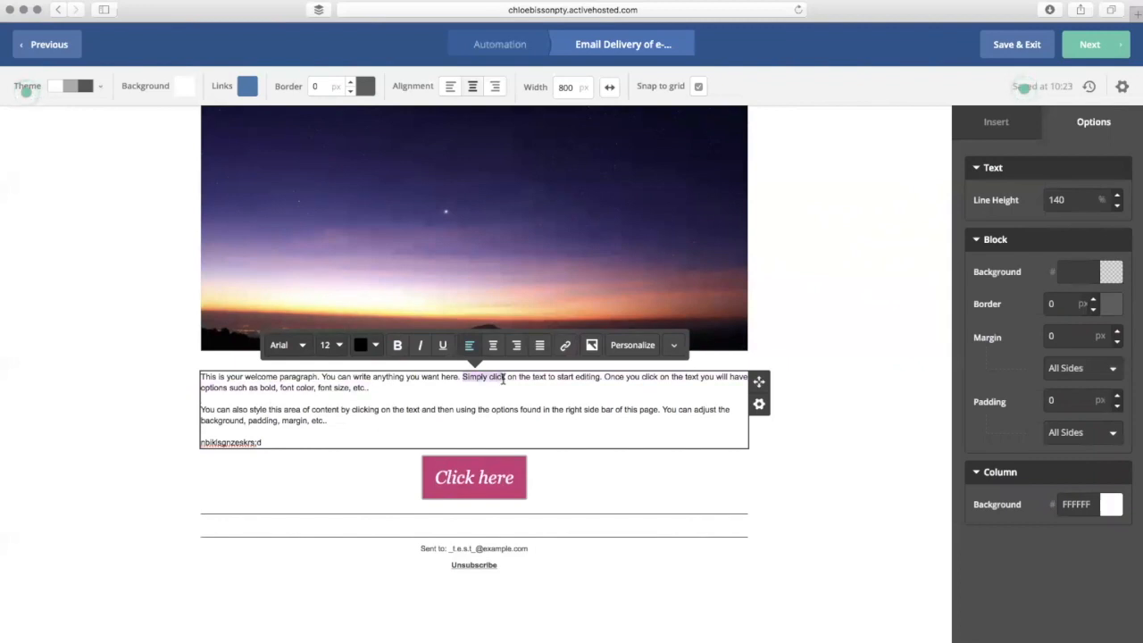
left_click(565, 346)
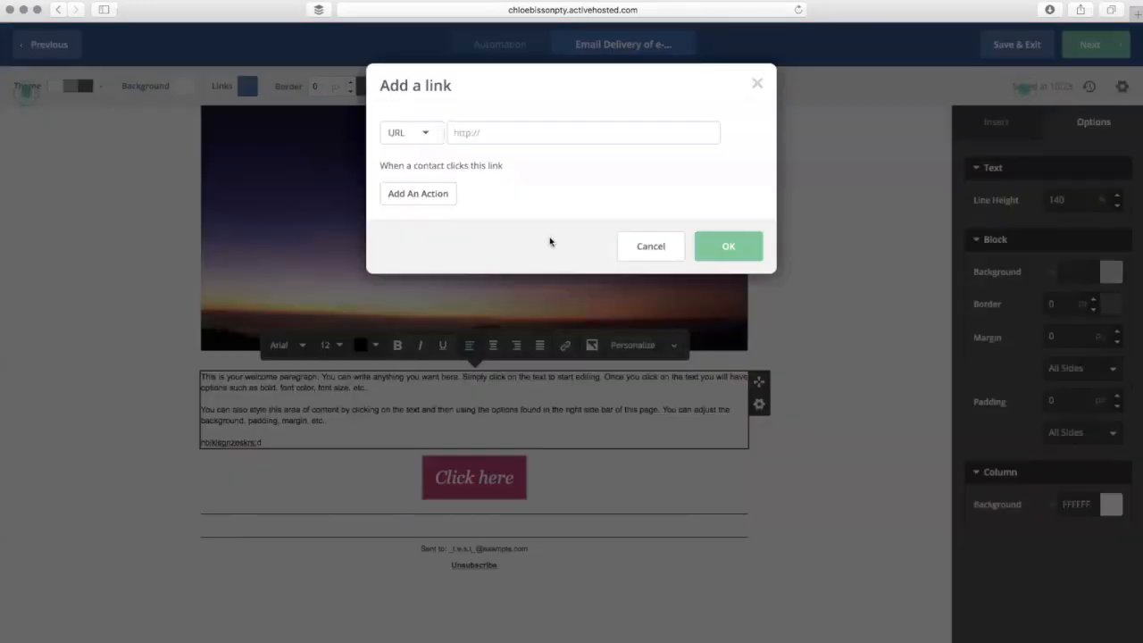
left_click(757, 83)
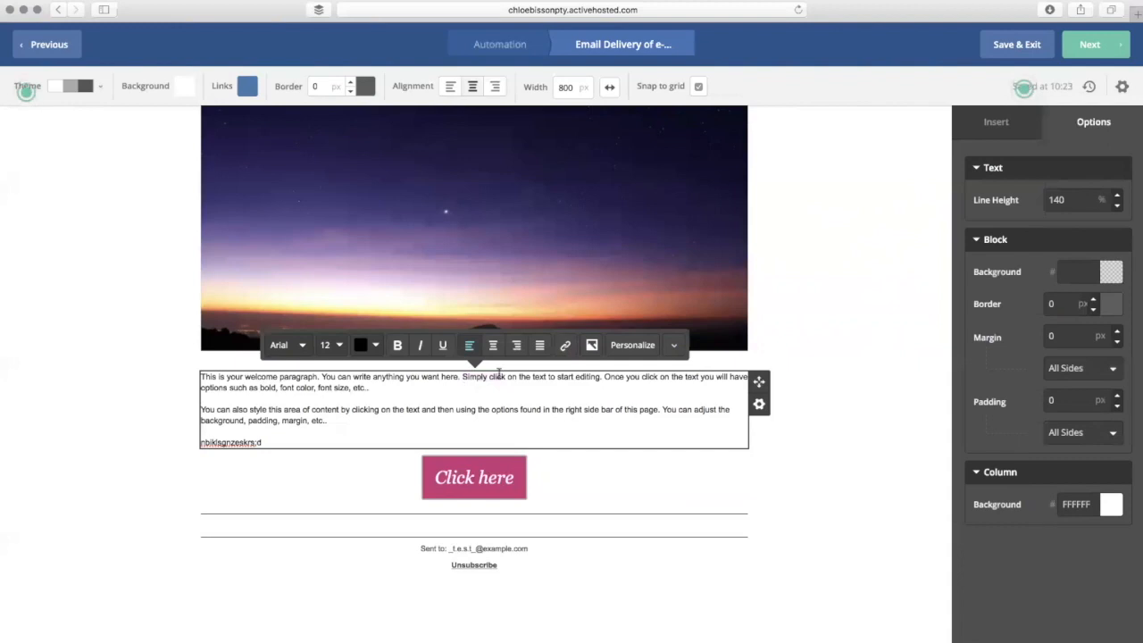
left_click_drag(505, 377, 463, 377)
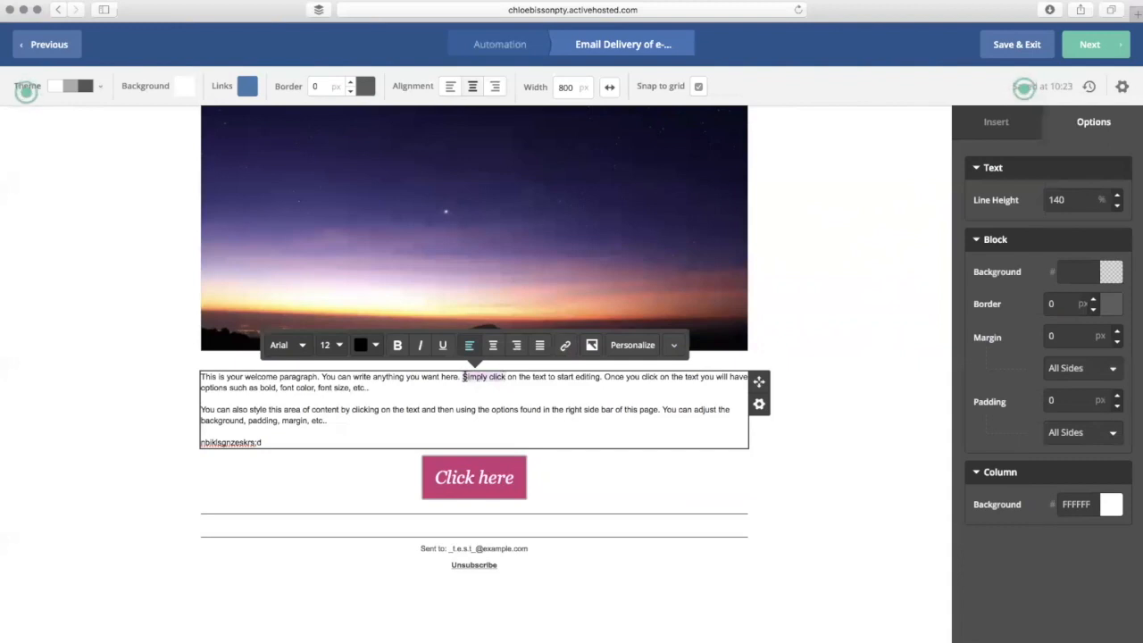
left_click(398, 345)
left_click(374, 346)
left_click(376, 441)
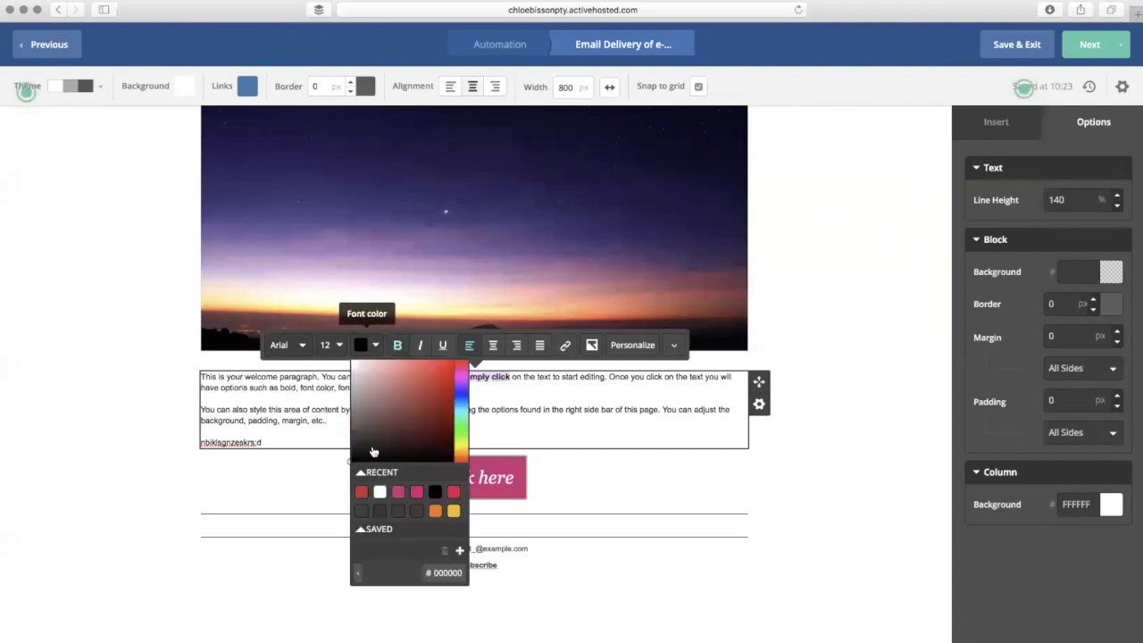
left_click(398, 492)
left_click(597, 386)
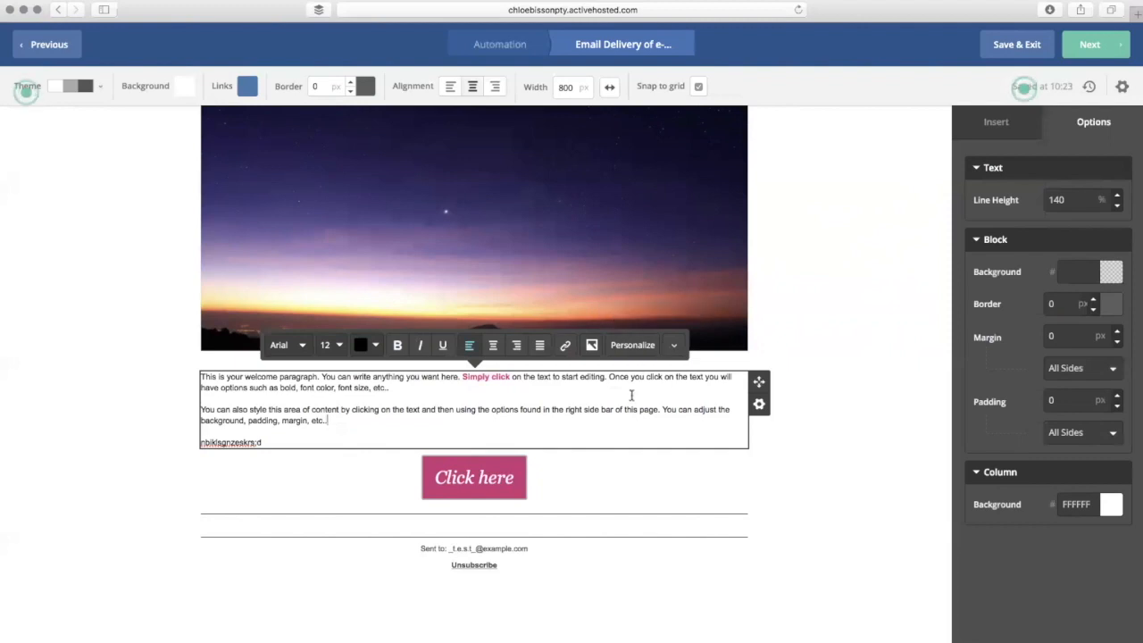
- Insert a 'Hi %FIRSTNAME%' greeting line above the welcome paragraph using the First Name field
left_click(201, 376)
key("Return")
type("Hi name")
key("BackSpace")
key("BackSpace")
key("BackSpace")
key("BackSpace")
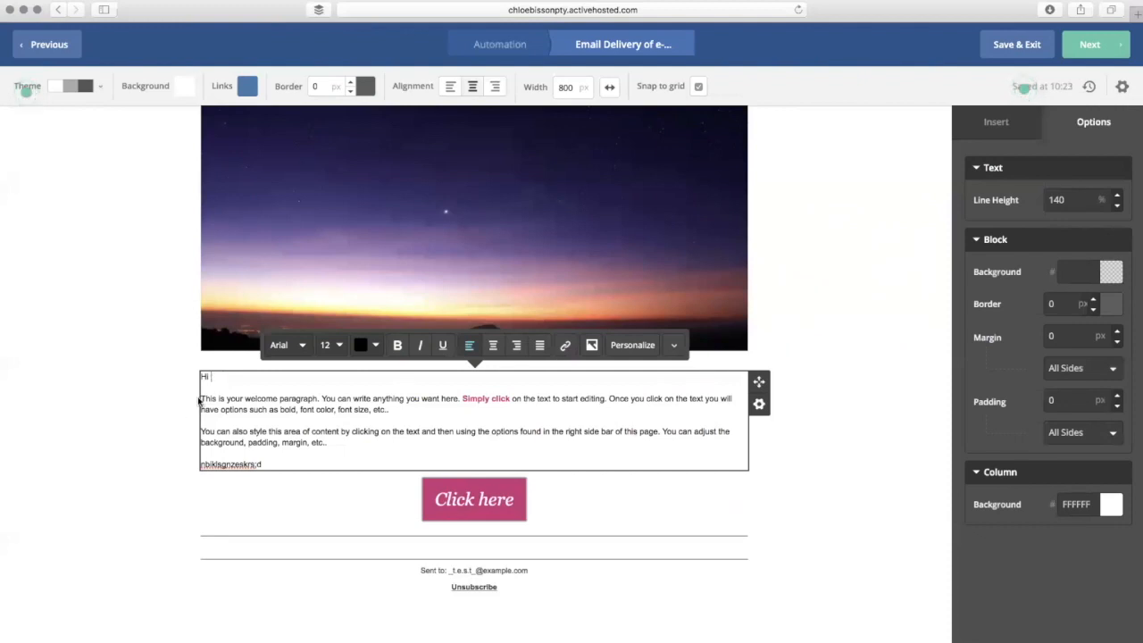
left_click(645, 352)
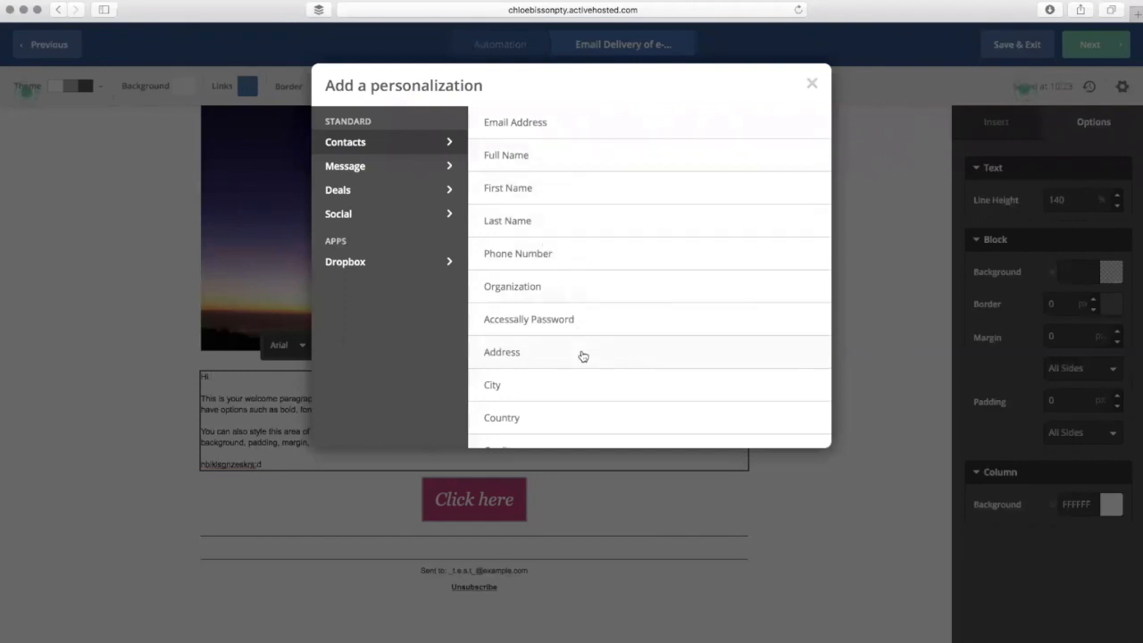
scroll(598, 382, "down", 4)
scroll(598, 382, "down", 2)
scroll(599, 383, "up", 6)
left_click(580, 196)
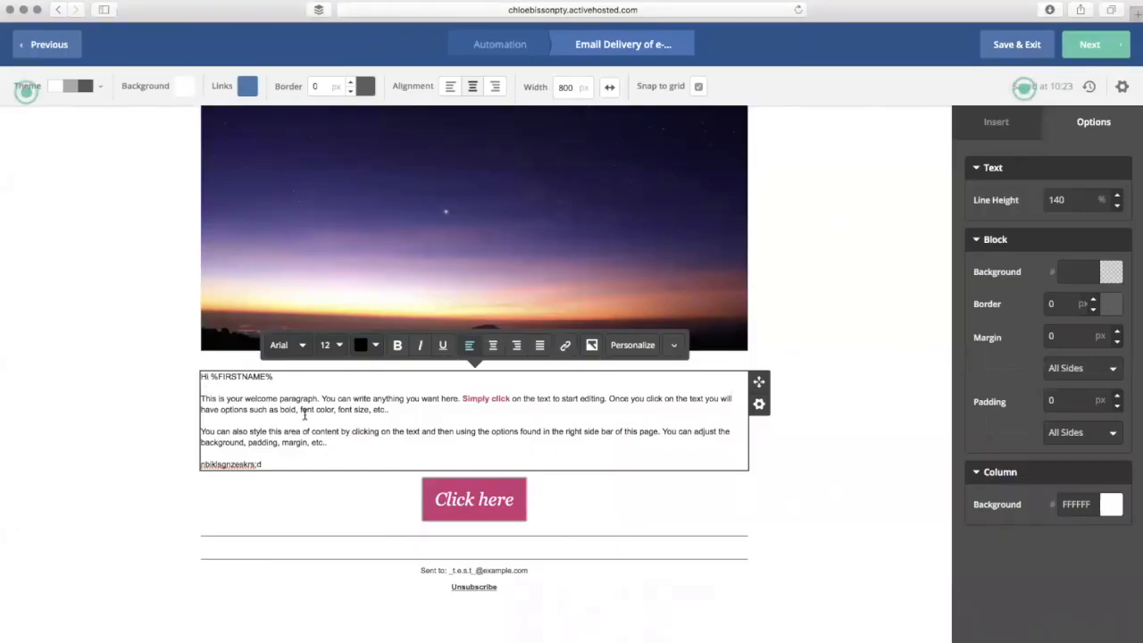
- Add a comma after the greeting and set all welcome text to 15 px Georgia
type(",")
left_click(338, 347)
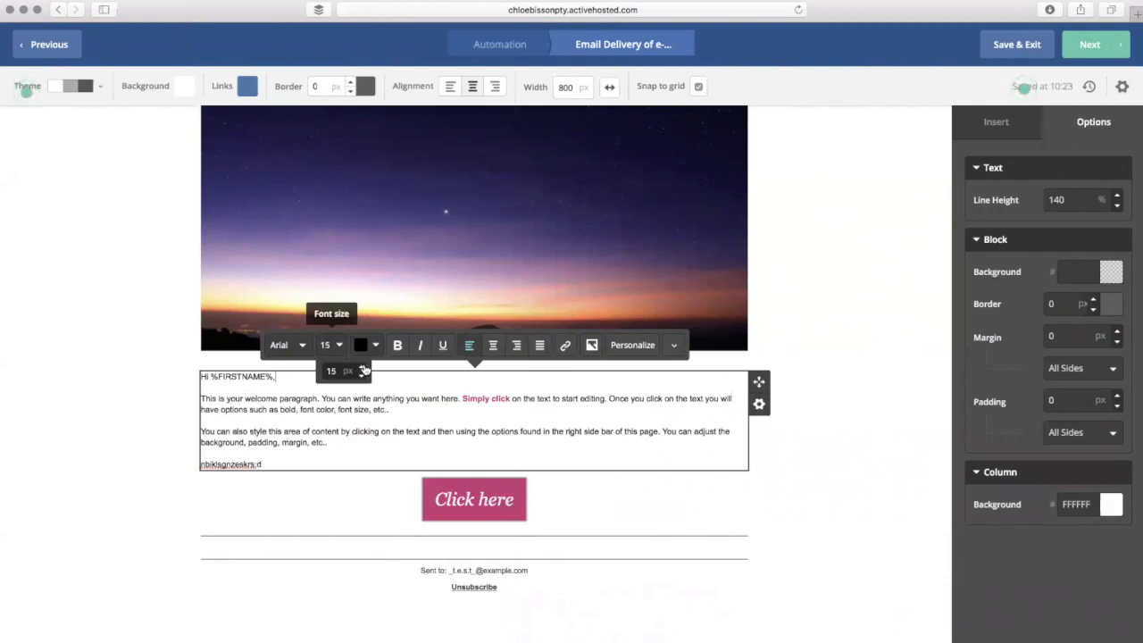
left_click_drag(239, 453, 175, 372)
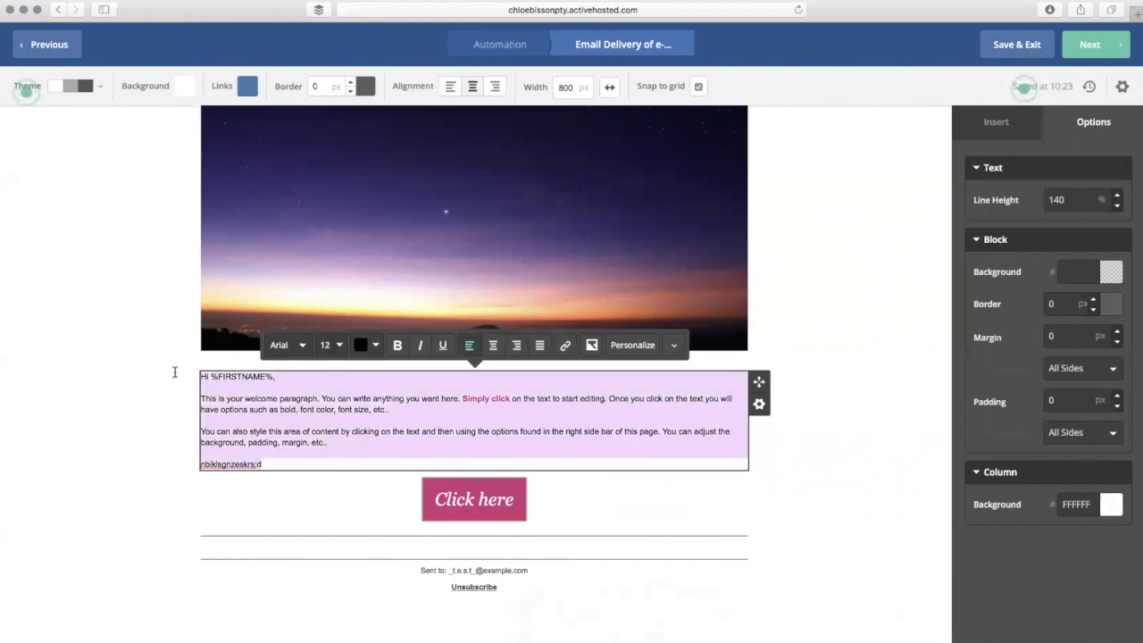
left_click(338, 346)
left_click(361, 367)
left_click(362, 367)
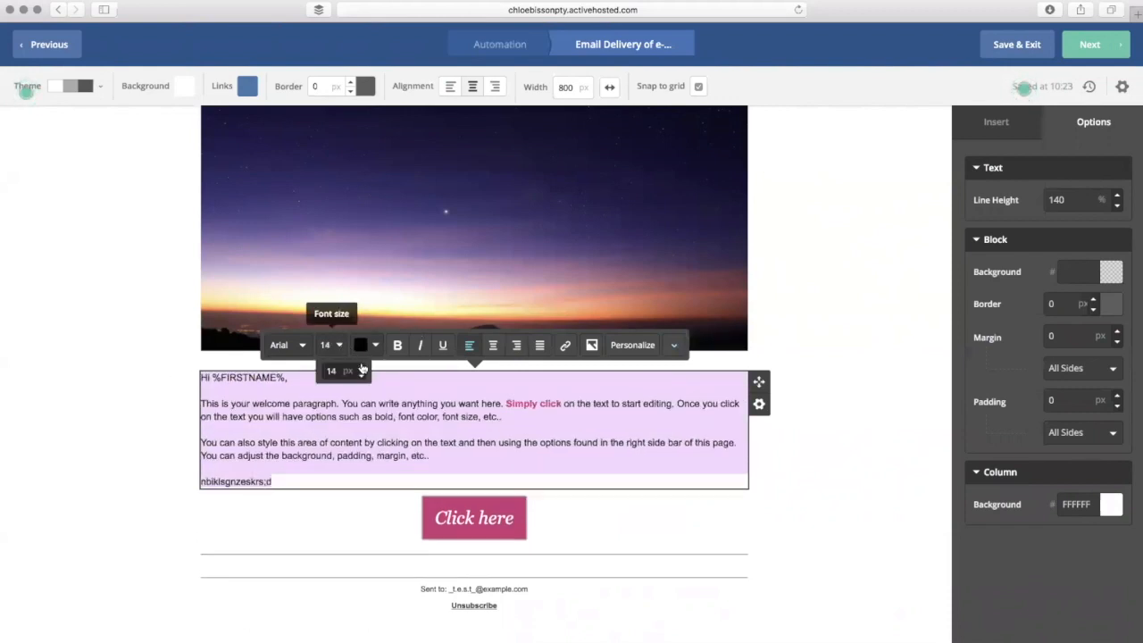
left_click(362, 367)
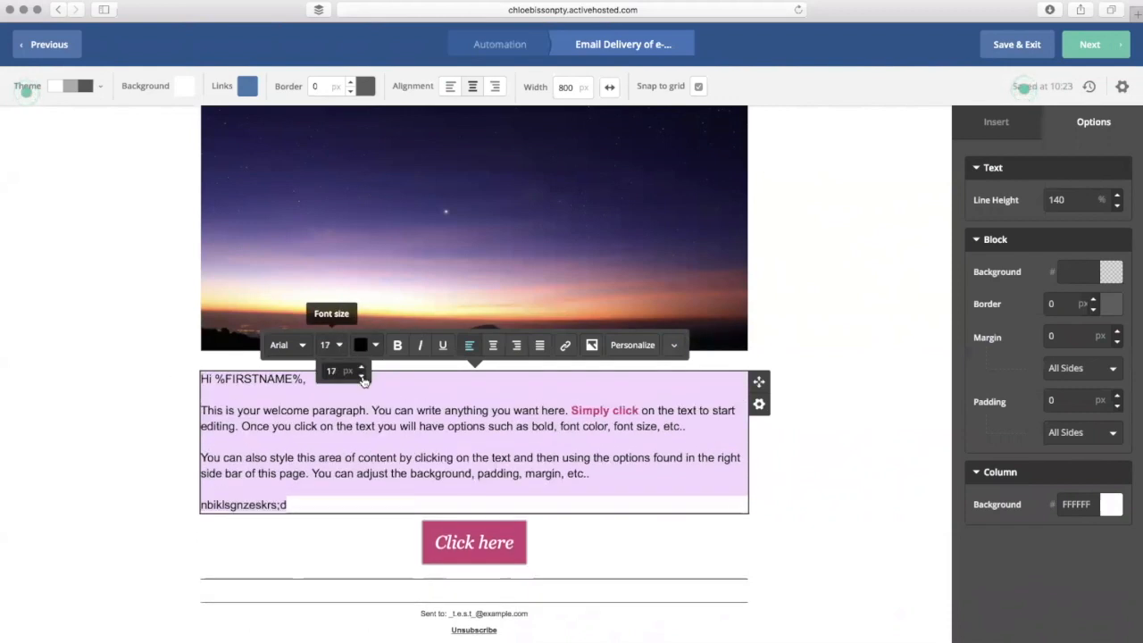
left_click(304, 347)
left_click(302, 512)
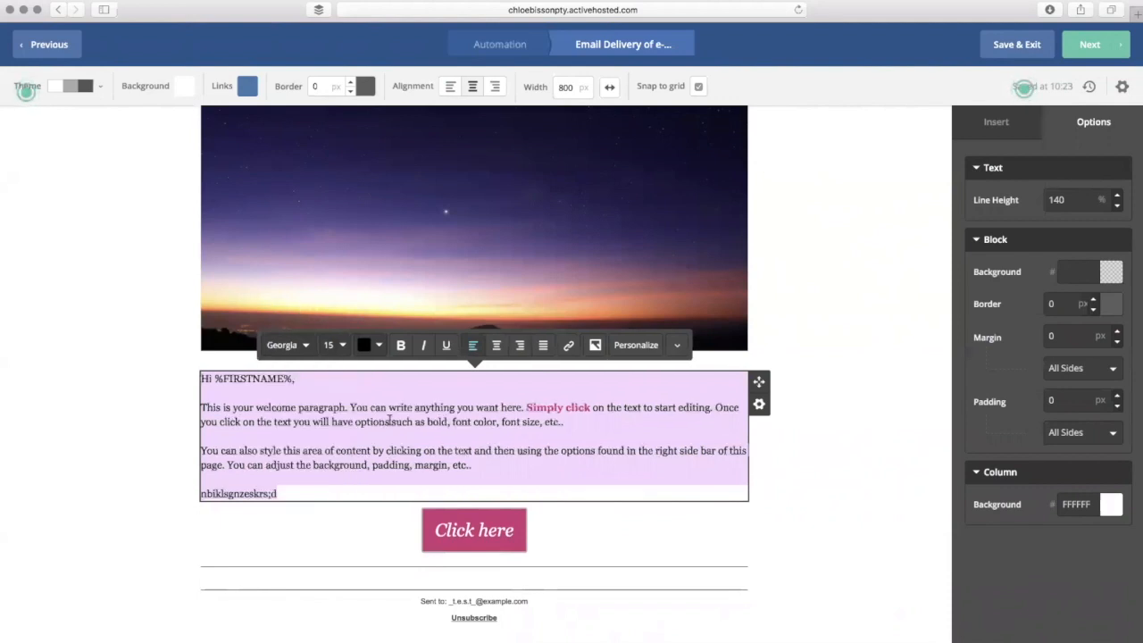
left_click(389, 421)
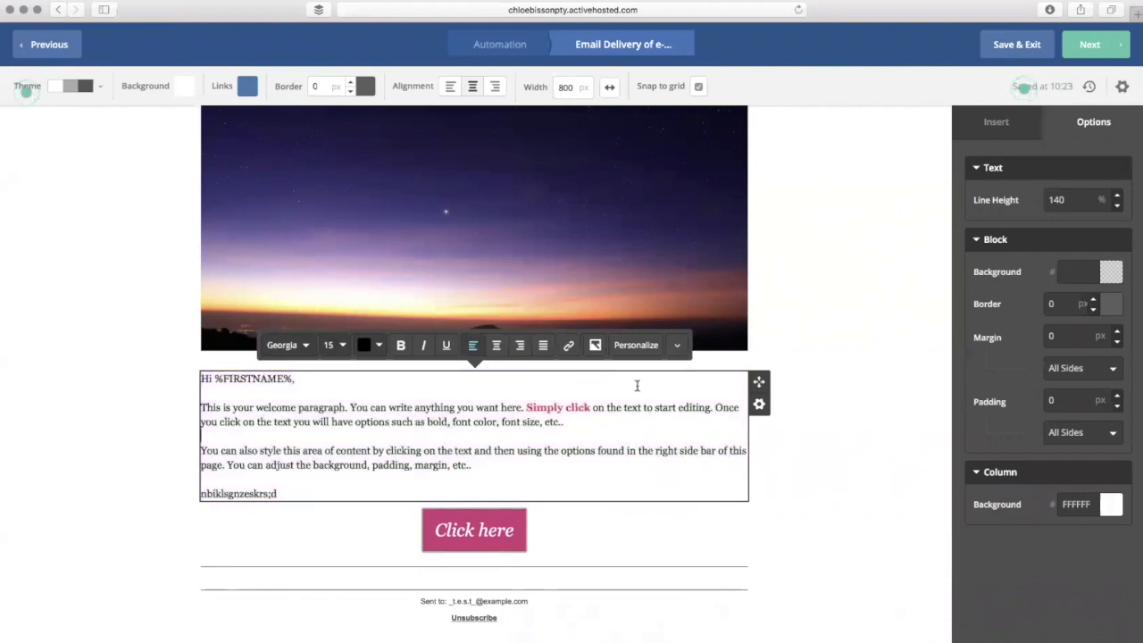
- Look over the extra text formatting options, then deselect the text block
left_click(681, 346)
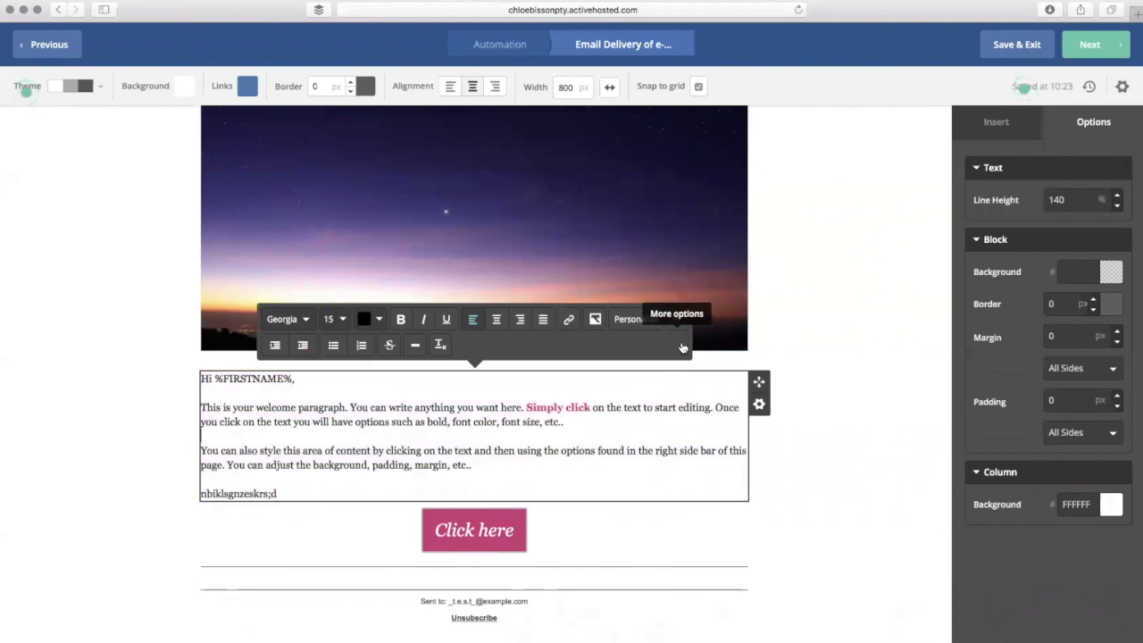
left_click(683, 345)
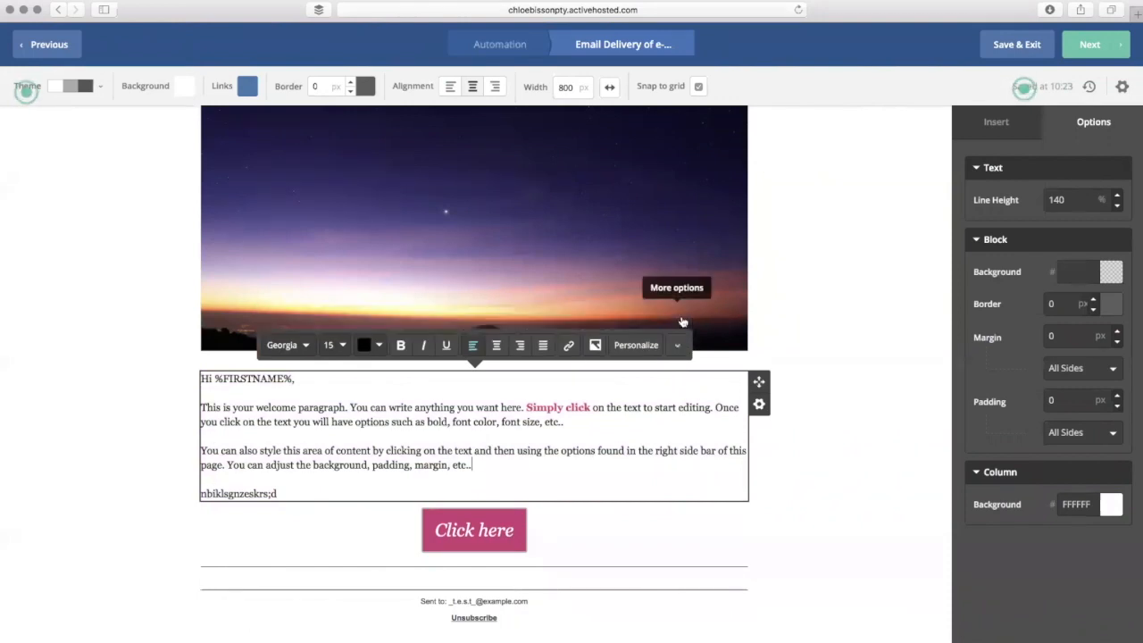
left_click(829, 287)
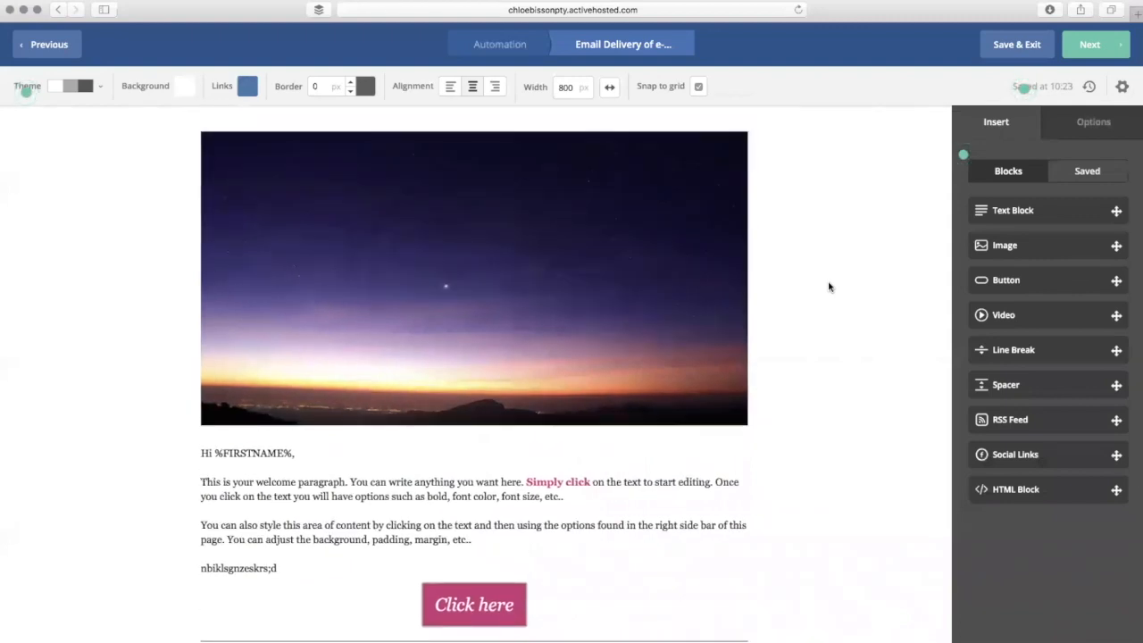
- Select the sunset header image and check its block options, leaving them unchanged
mouse_move(477, 252)
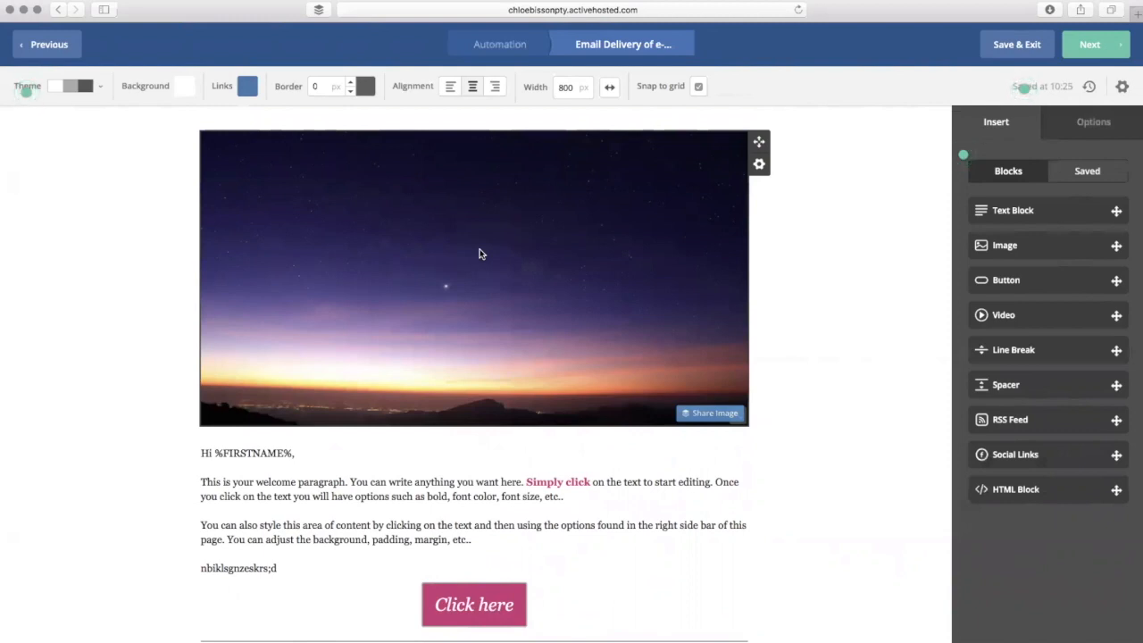
left_click(676, 189)
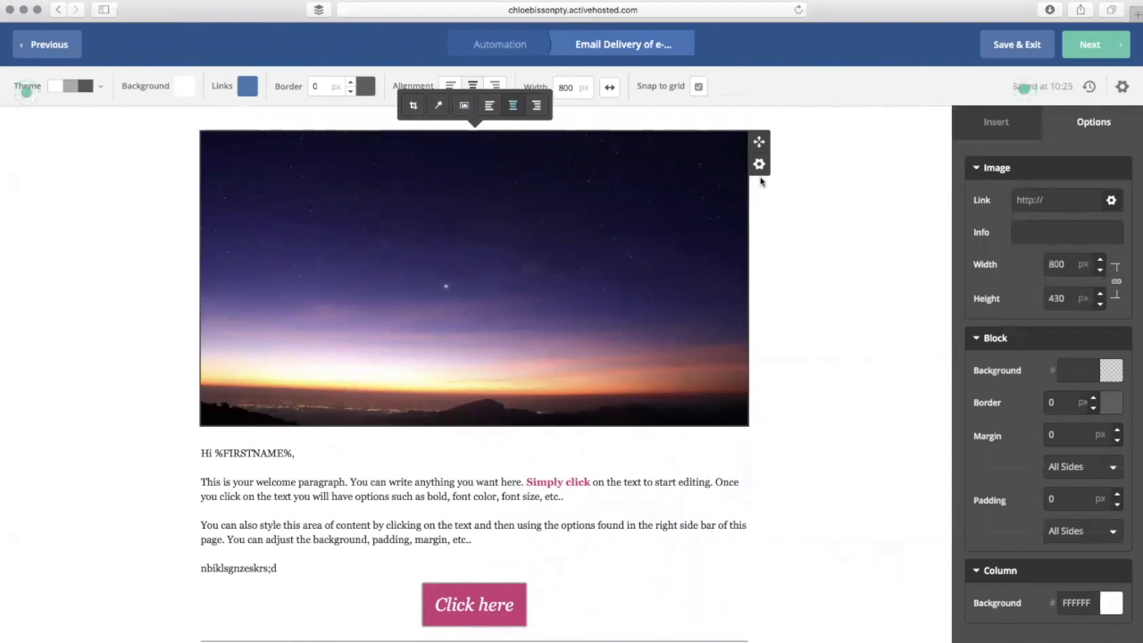
left_click(760, 164)
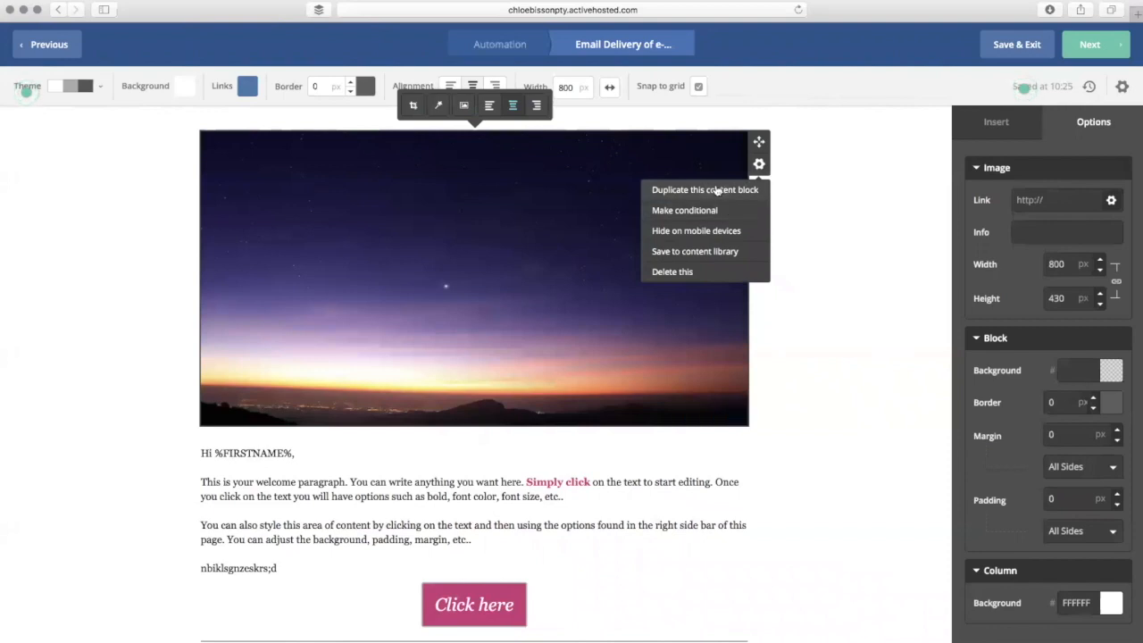
left_click(575, 259)
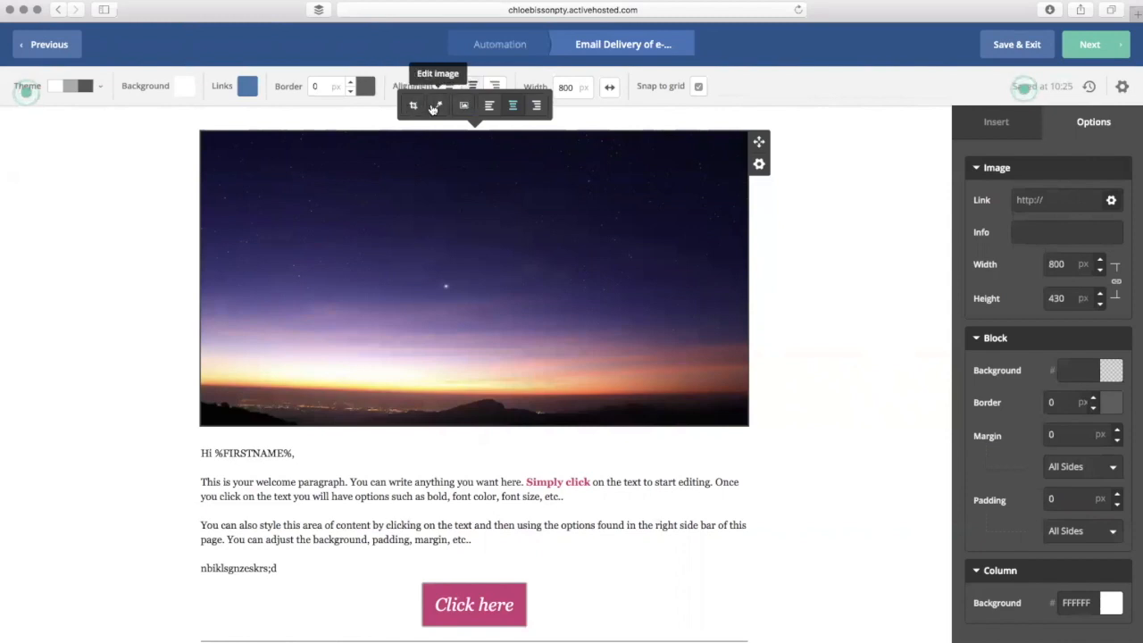
- Skip the upload and pick the rule_like_a_queen banner from the Image Manager as header
left_click(468, 111)
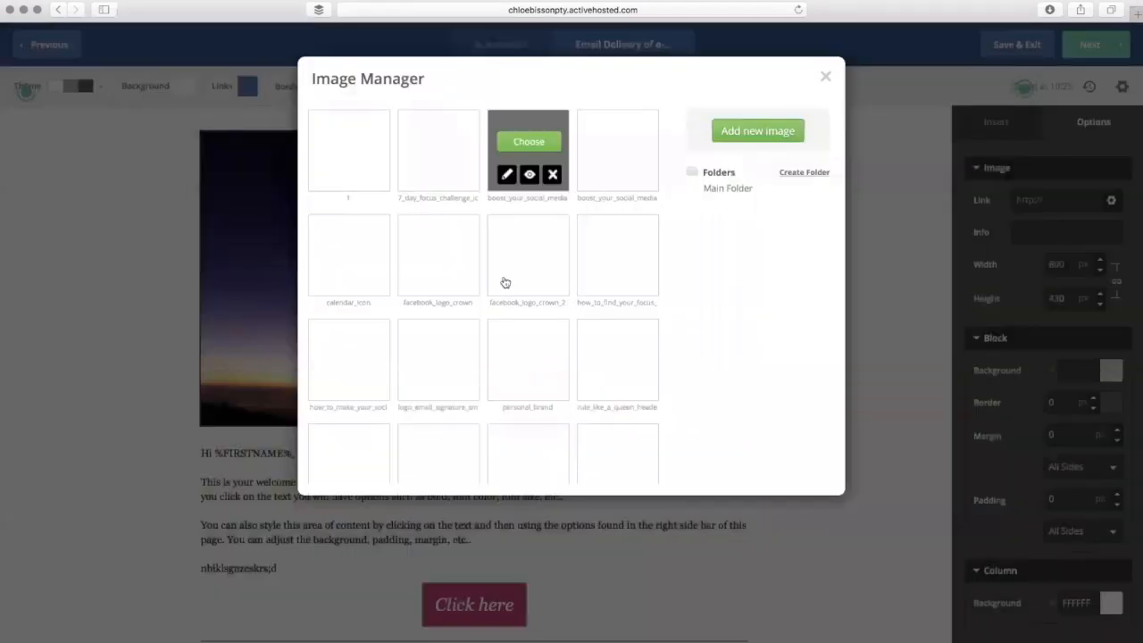
mouse_move(505, 281)
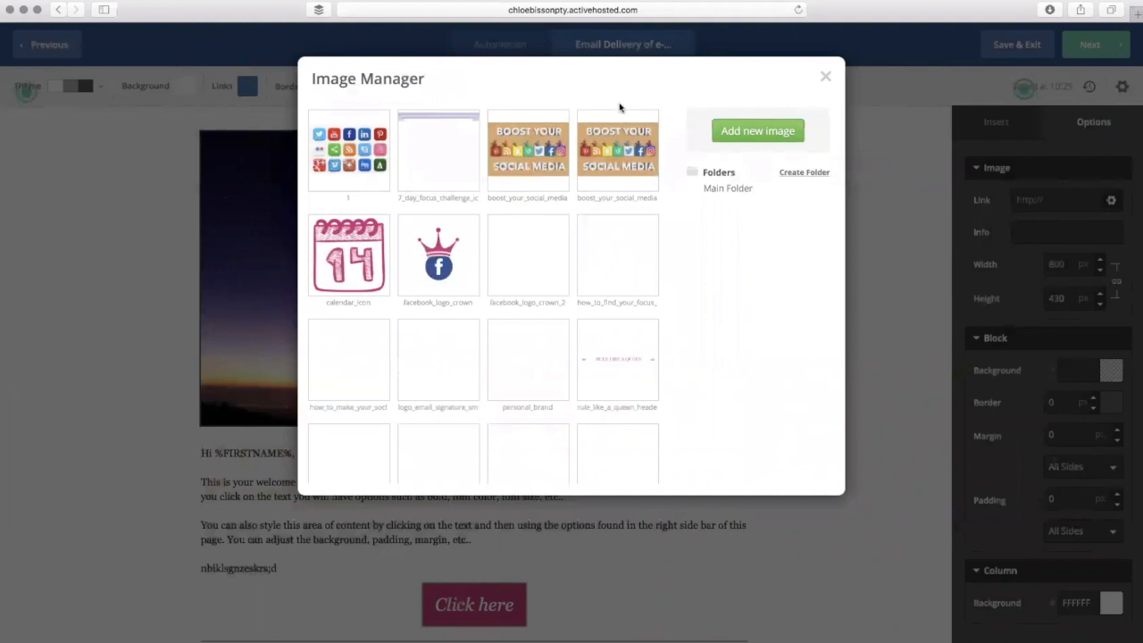
left_click(758, 131)
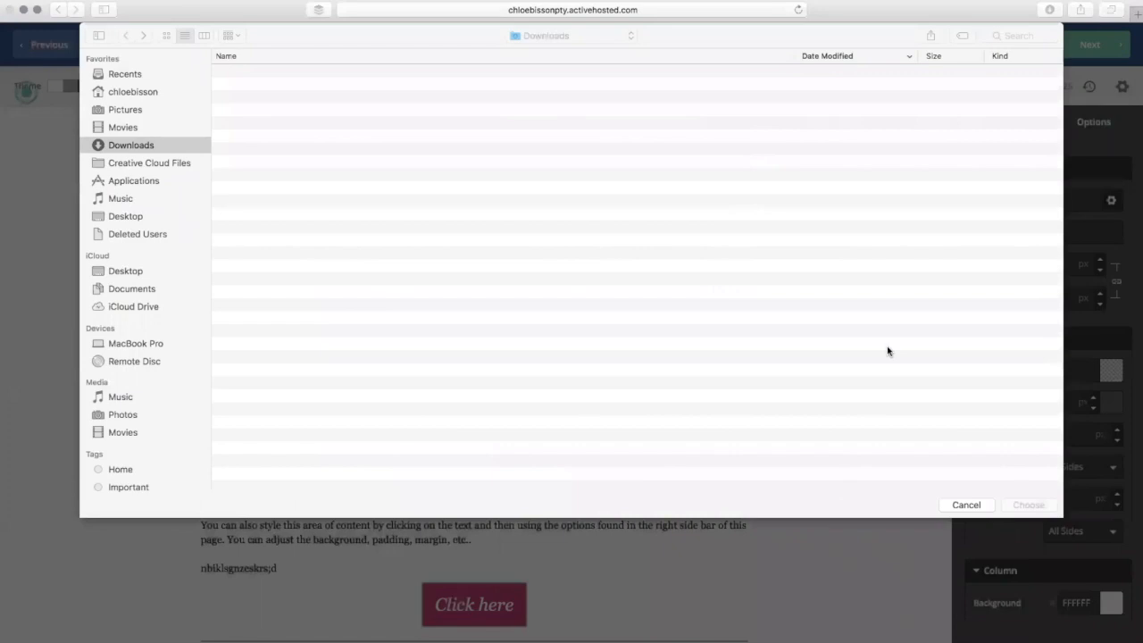
left_click(977, 509)
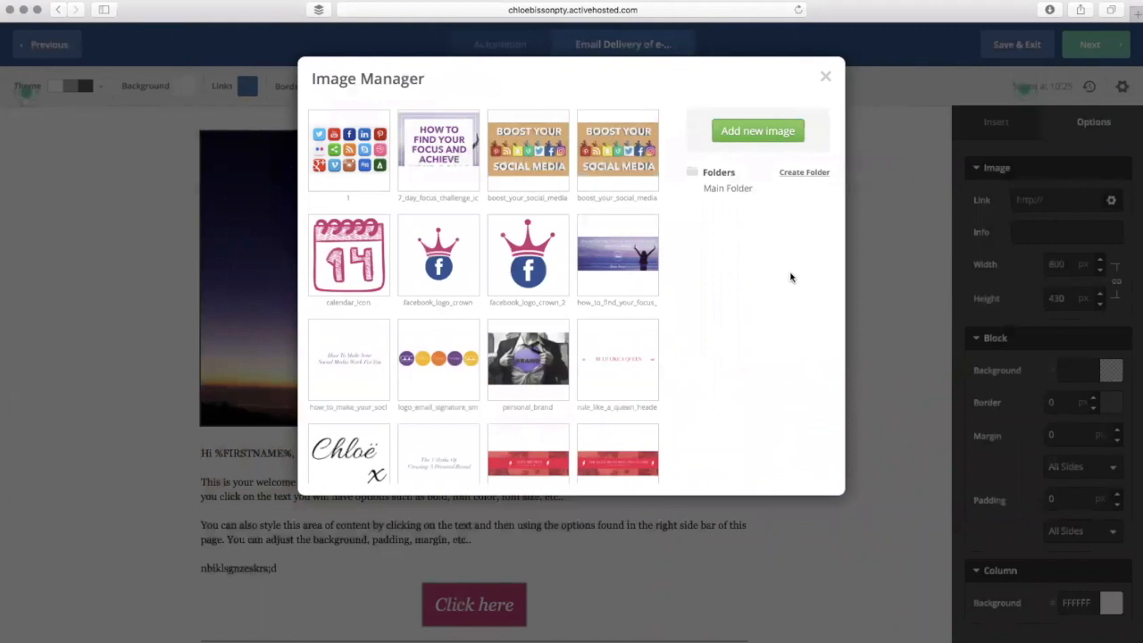
scroll(790, 277, "down", 2)
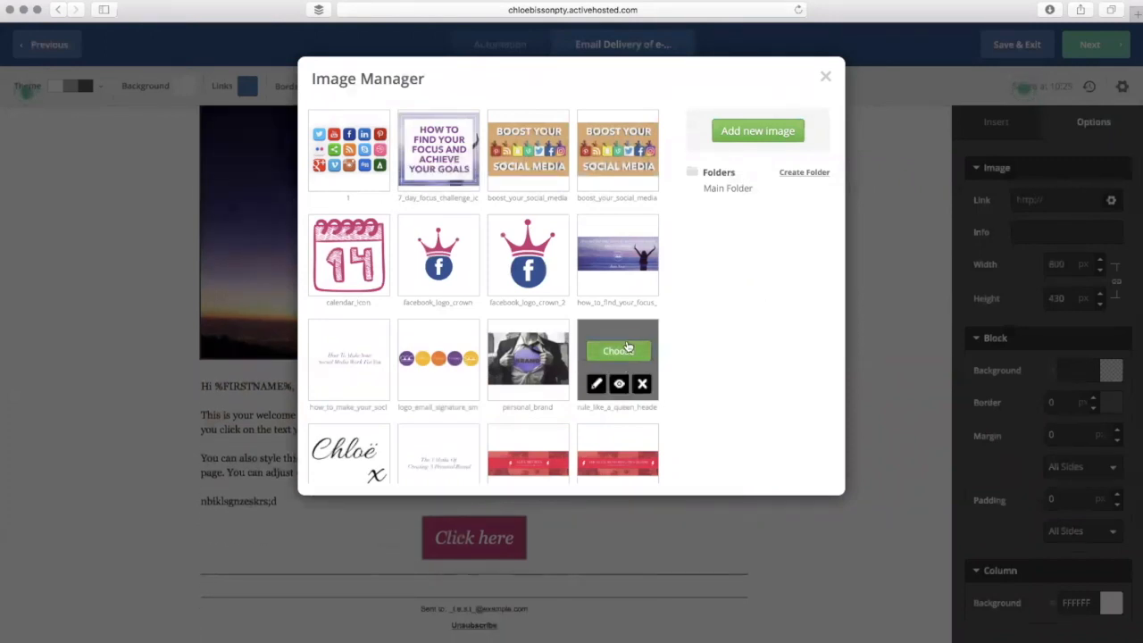
mouse_move(638, 374)
left_click(631, 353)
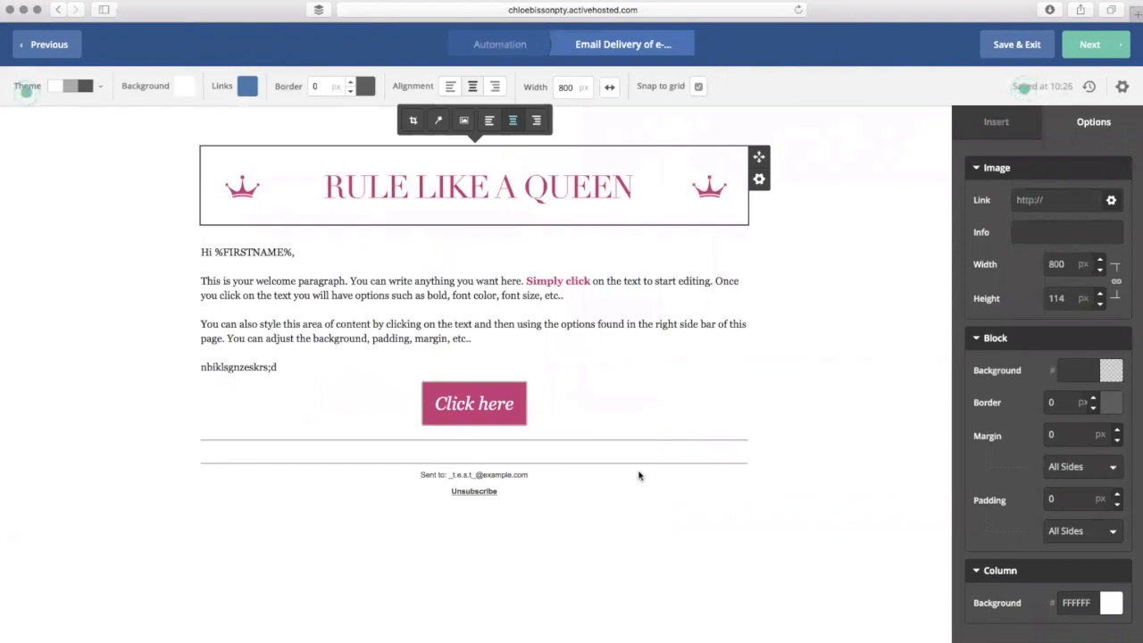
left_click(535, 471)
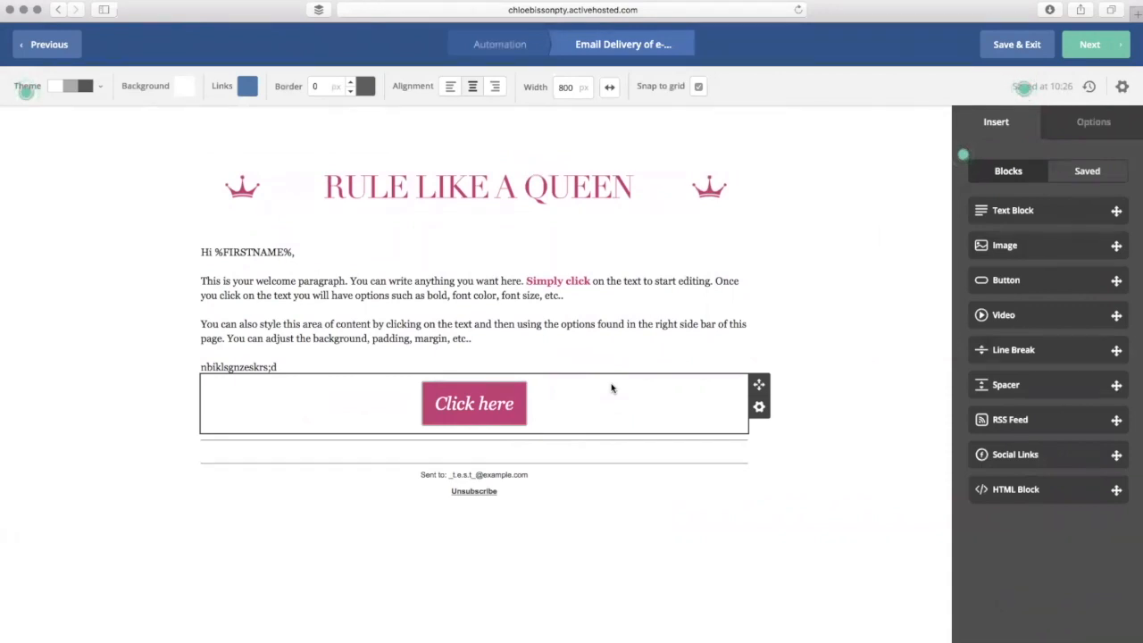
- Leave the email designer and go to the e-book email's Campaign Summary
left_click(1114, 37)
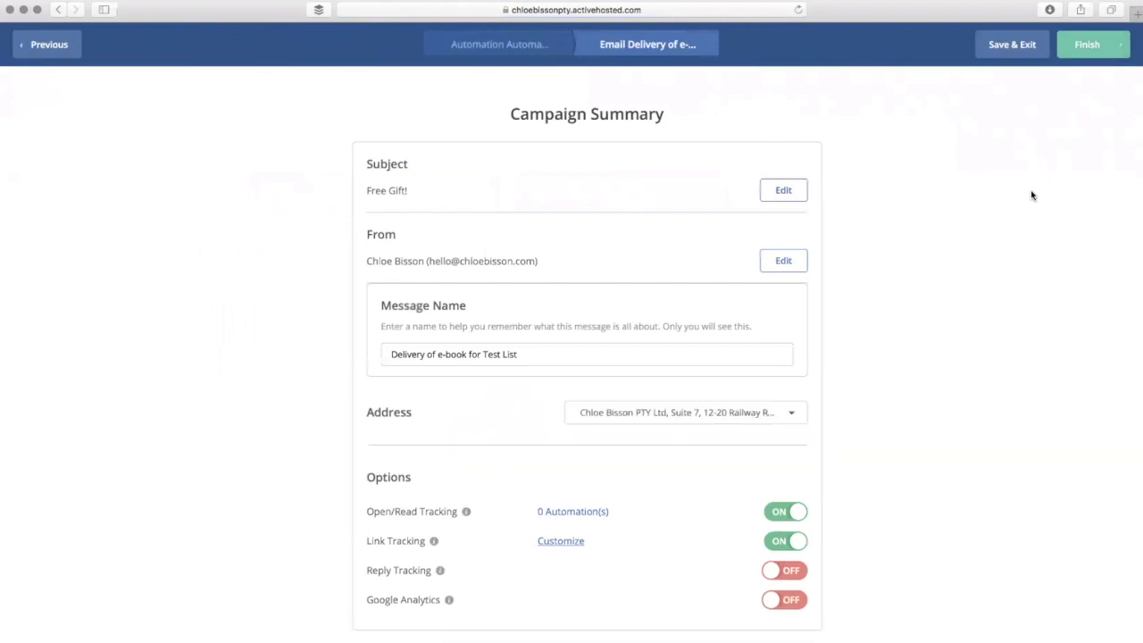
- Review the Campaign Summary, checking the mailing address list without changing it
scroll(1032, 195, "down", 2)
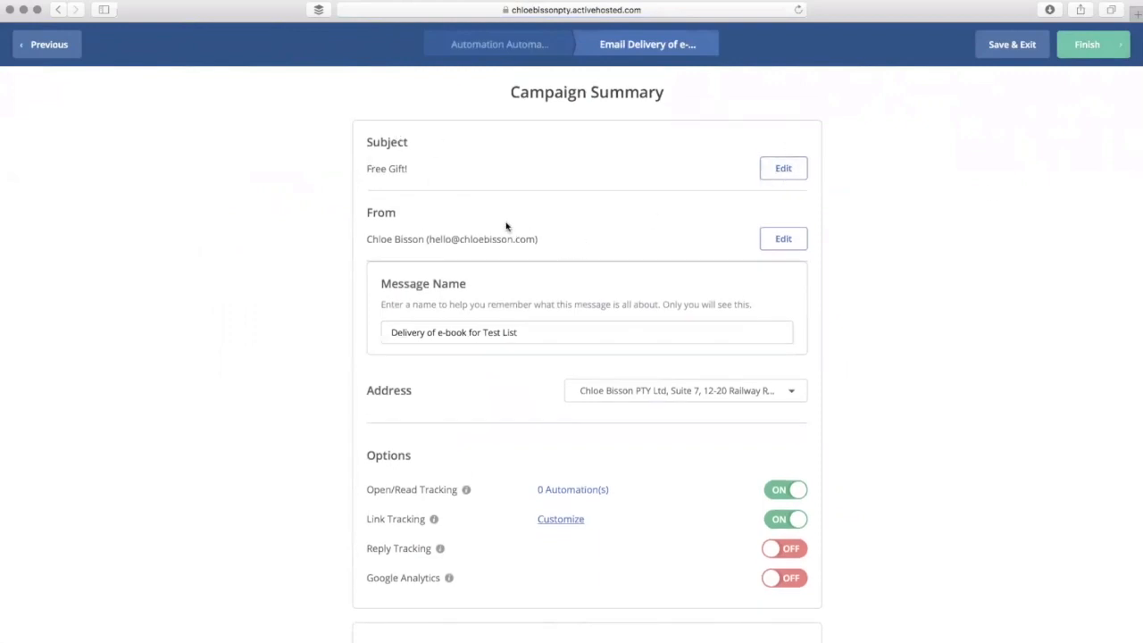
scroll(507, 289, "down", 1)
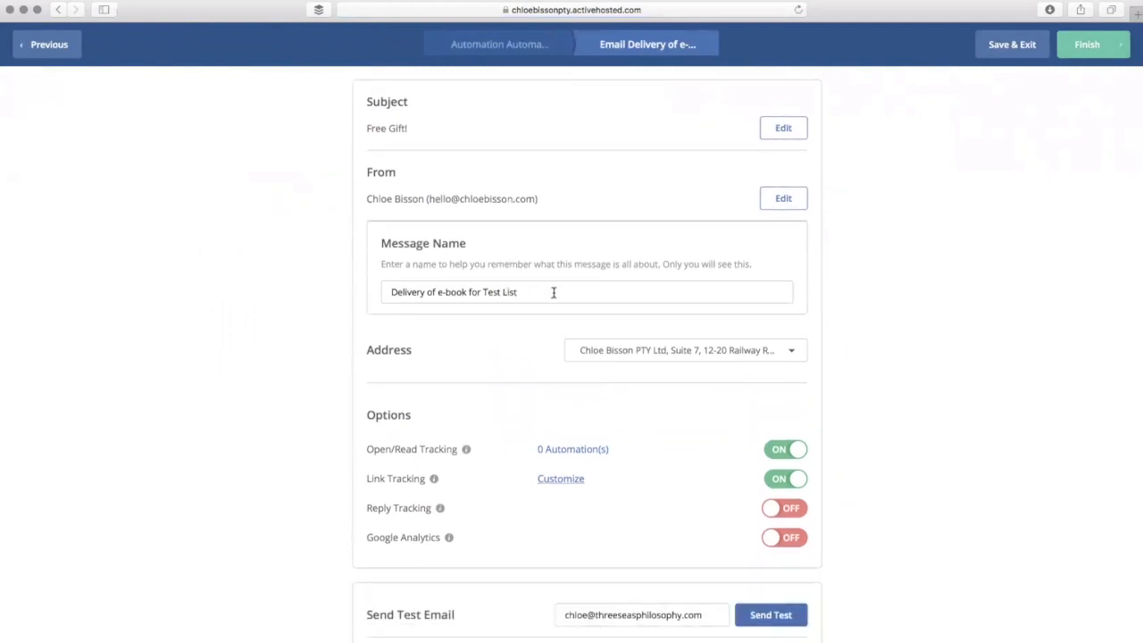
left_click(794, 357)
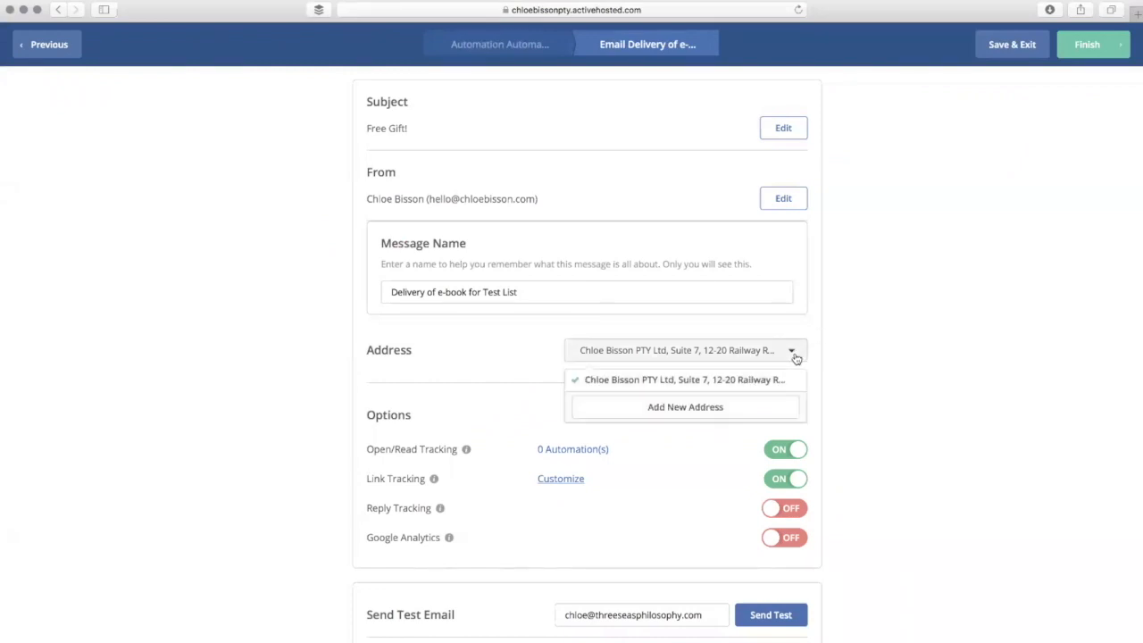
left_click(910, 297)
scroll(910, 299, "down", 3)
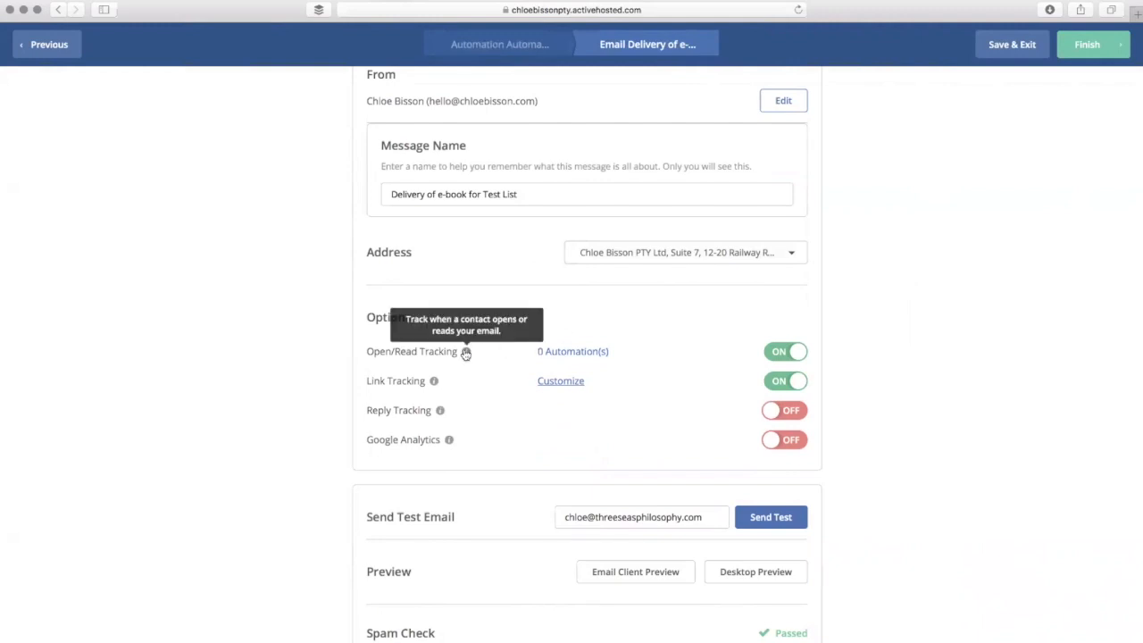
- Confirm the Spam Check result reads Passed, then finish the delivery email setup
mouse_move(435, 383)
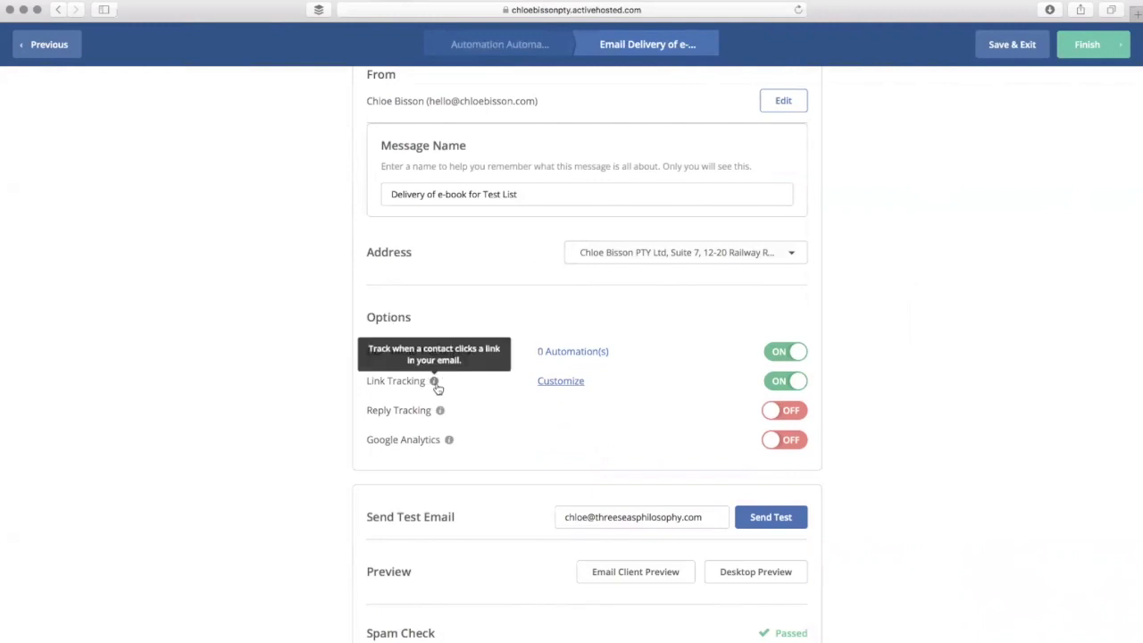
mouse_move(442, 413)
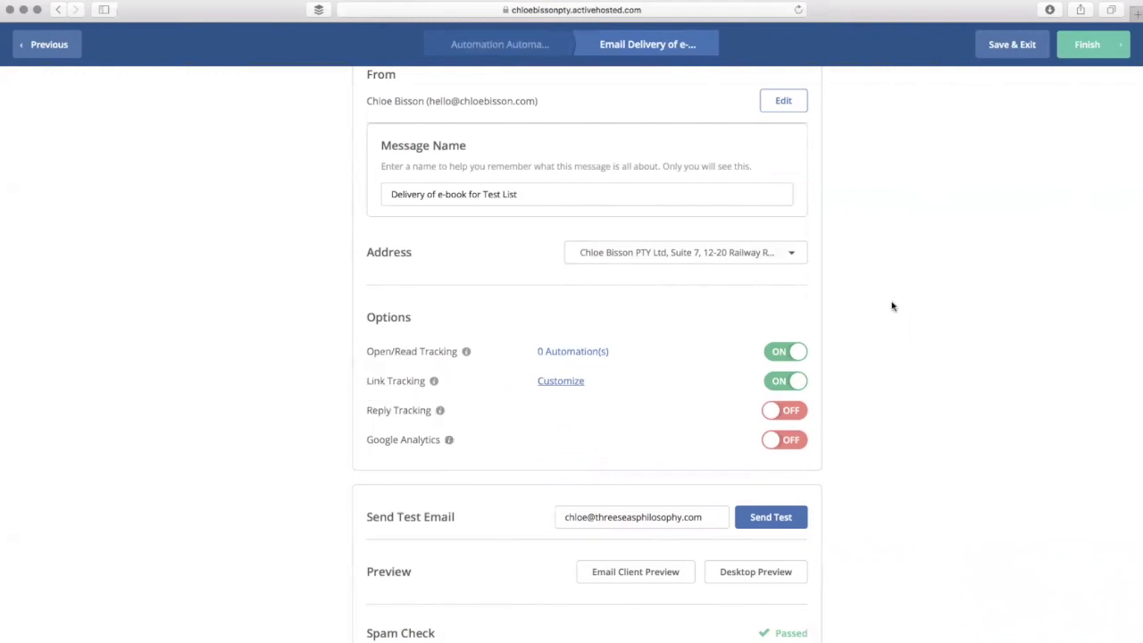
scroll(893, 306, "down", 2)
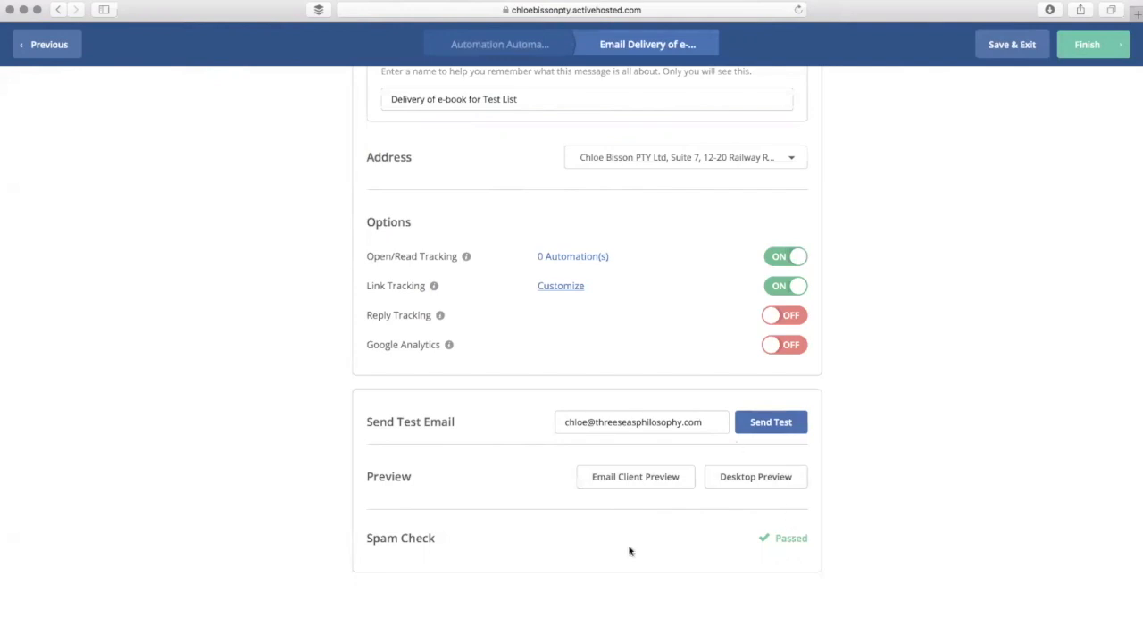
left_click_drag(437, 541, 361, 537)
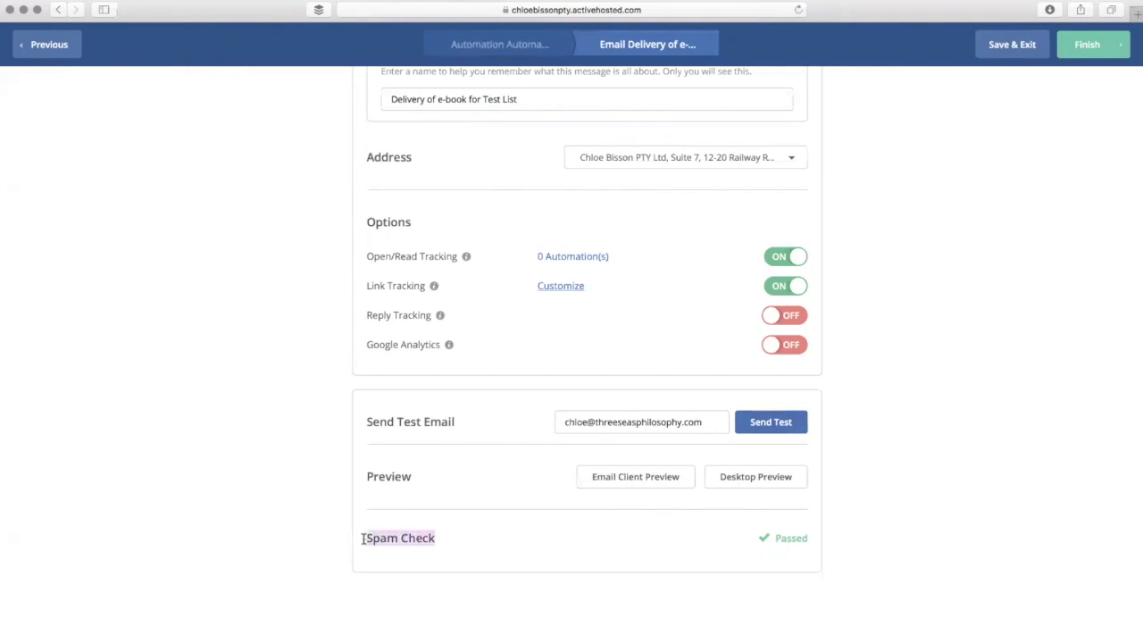
left_click(853, 530)
left_click_drag(812, 538, 757, 537)
left_click(896, 541)
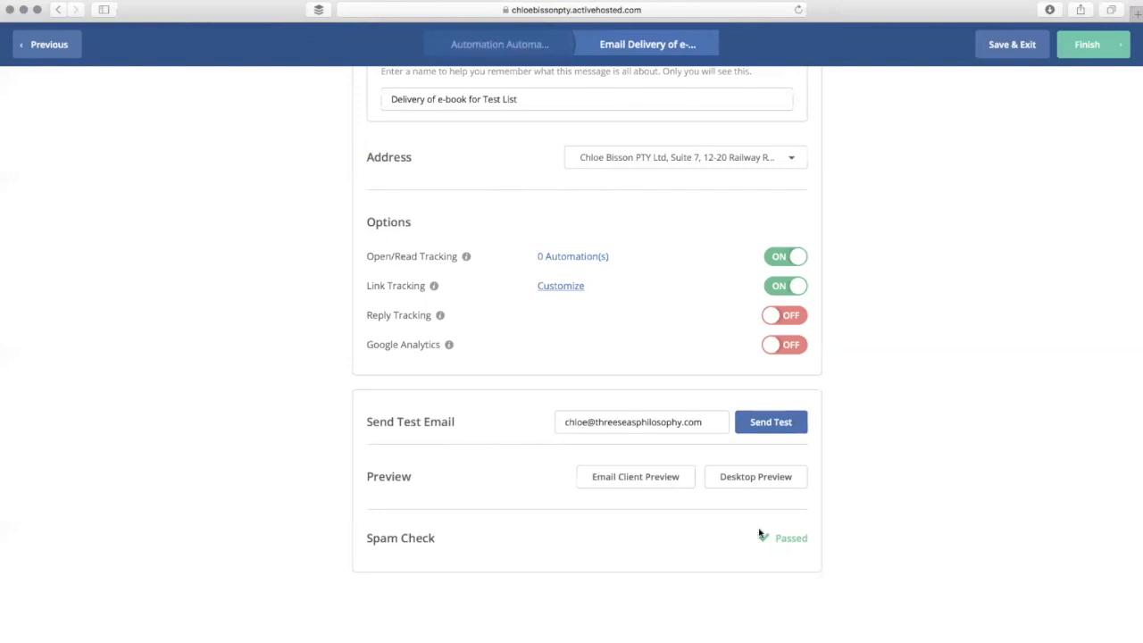
scroll(806, 542, "up", 5)
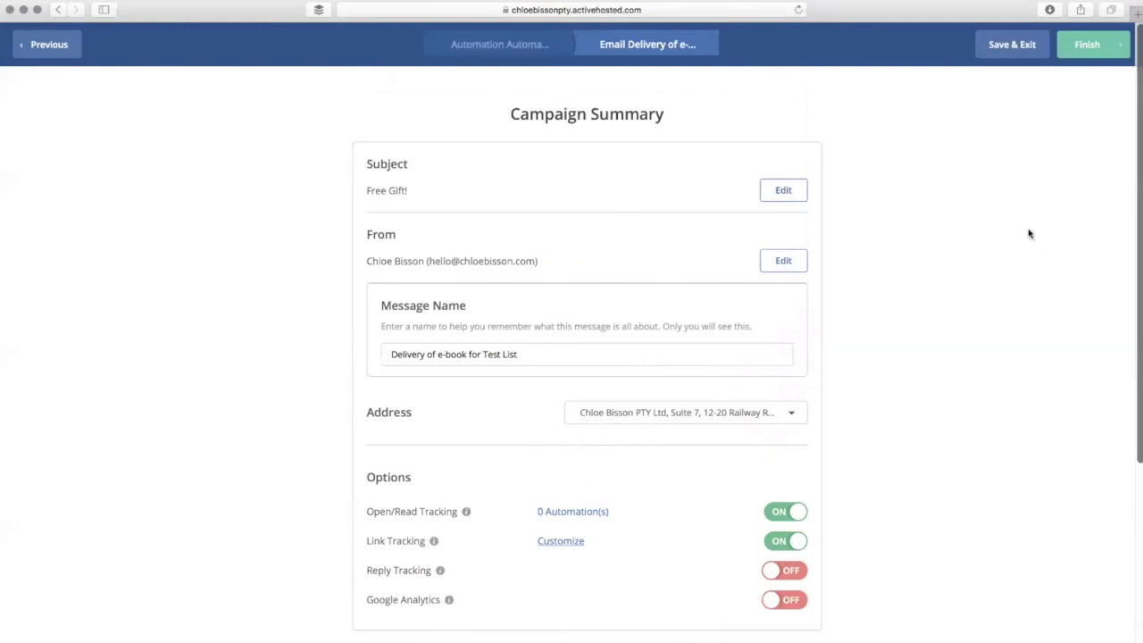
left_click(1104, 54)
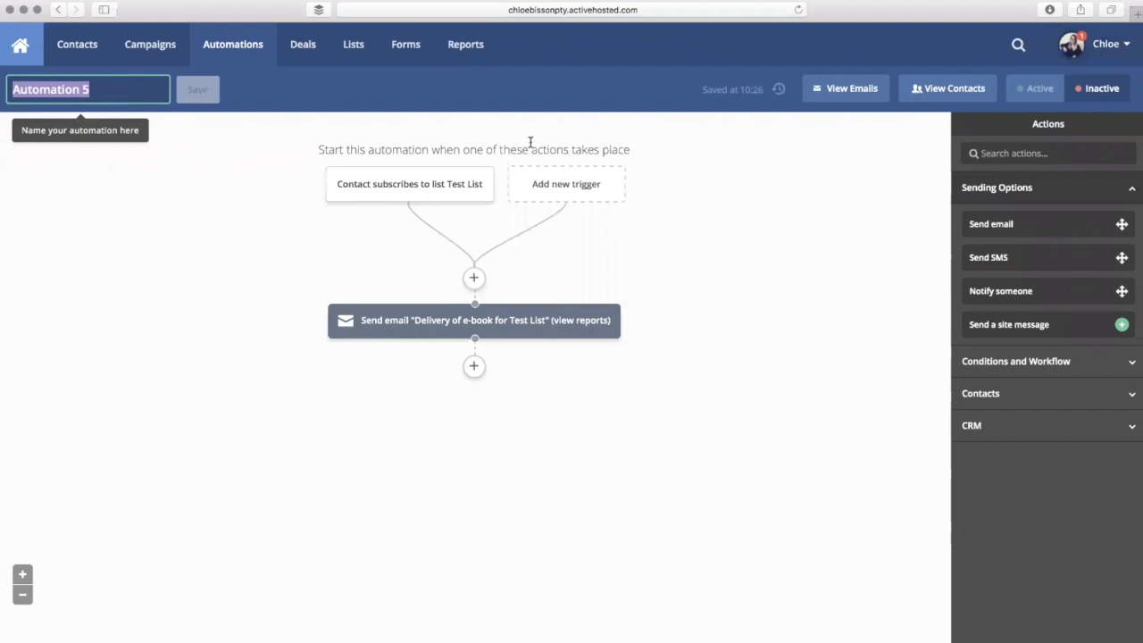
- Inspect the Test List subscription trigger and 'Delivery of e-book for Test List' email blocks
mouse_move(346, 192)
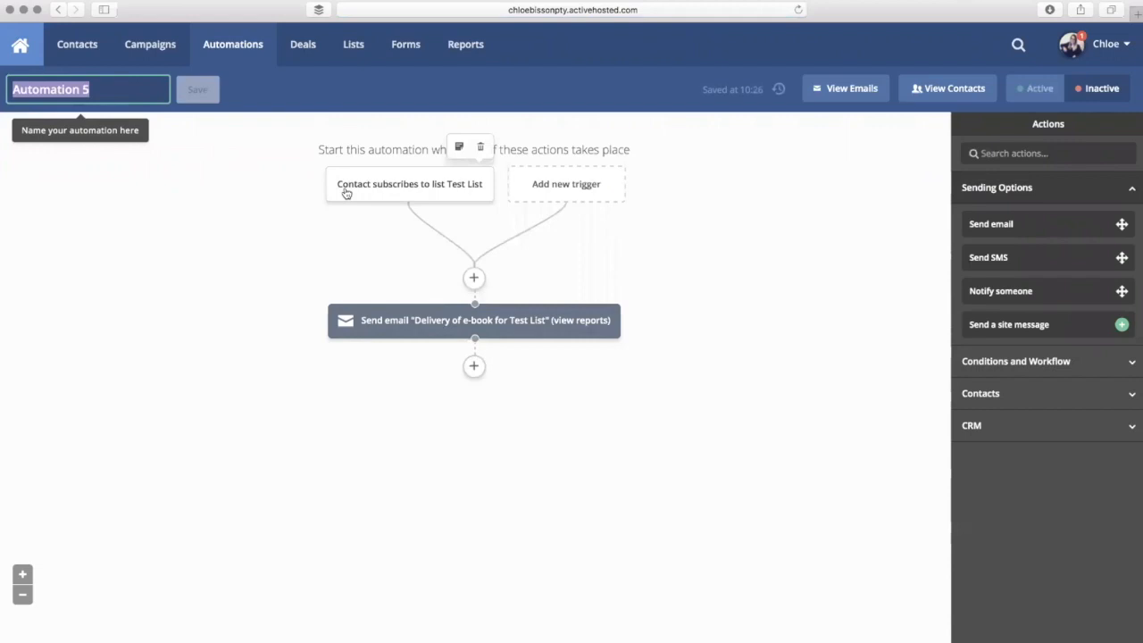
mouse_move(415, 330)
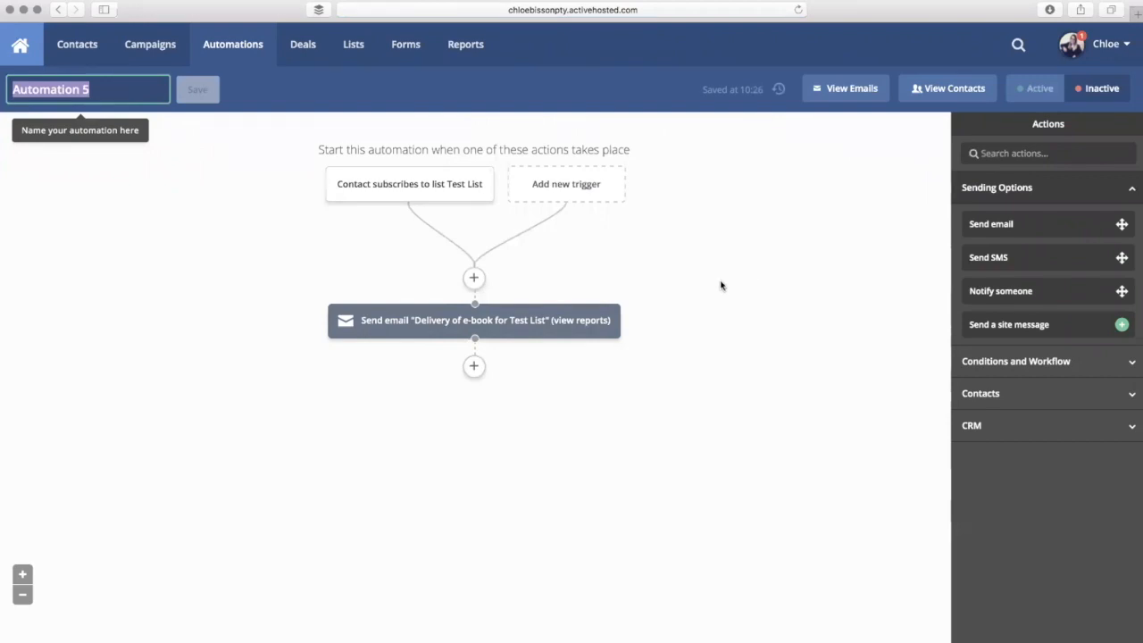
- Add a Wait step for a specified period of 1 day after the e-book email
left_click(473, 367)
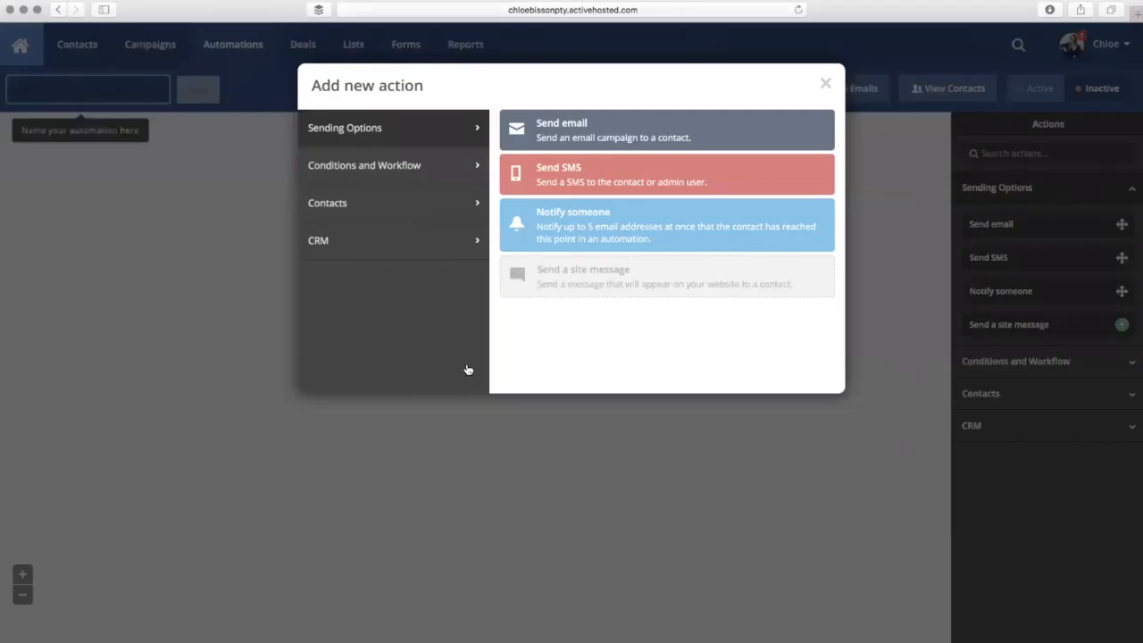
left_click(458, 167)
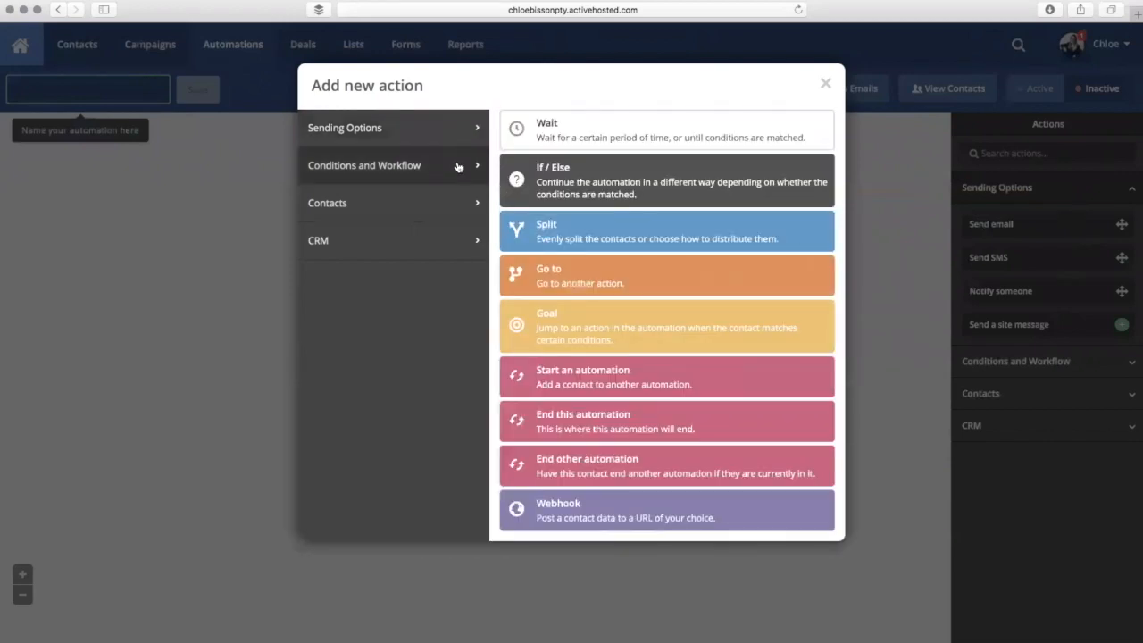
left_click(590, 137)
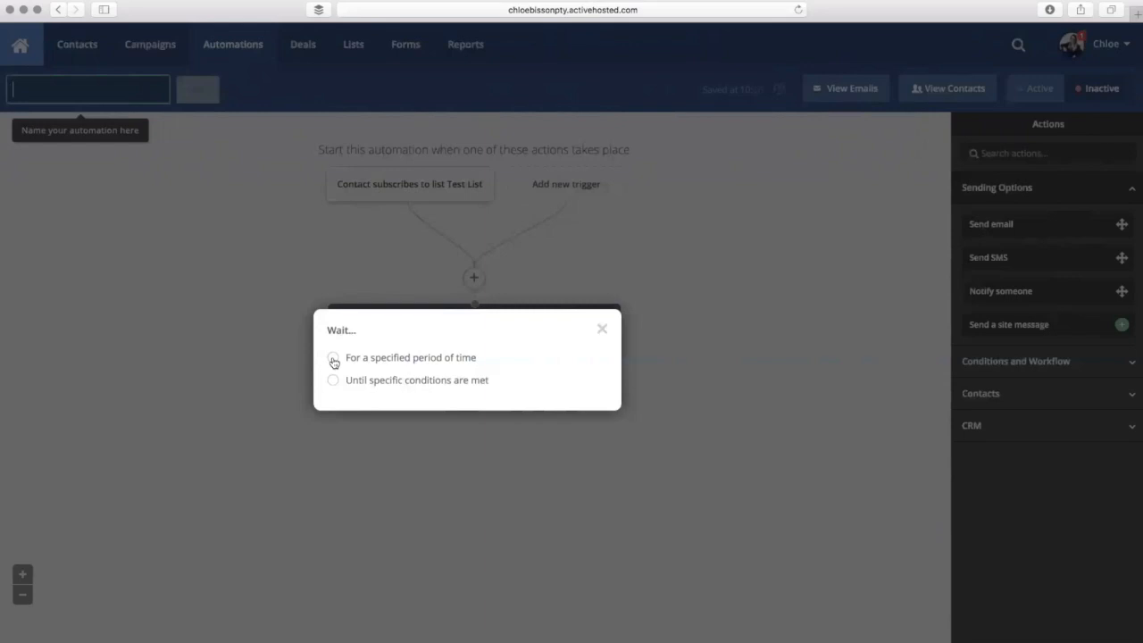
left_click(333, 359)
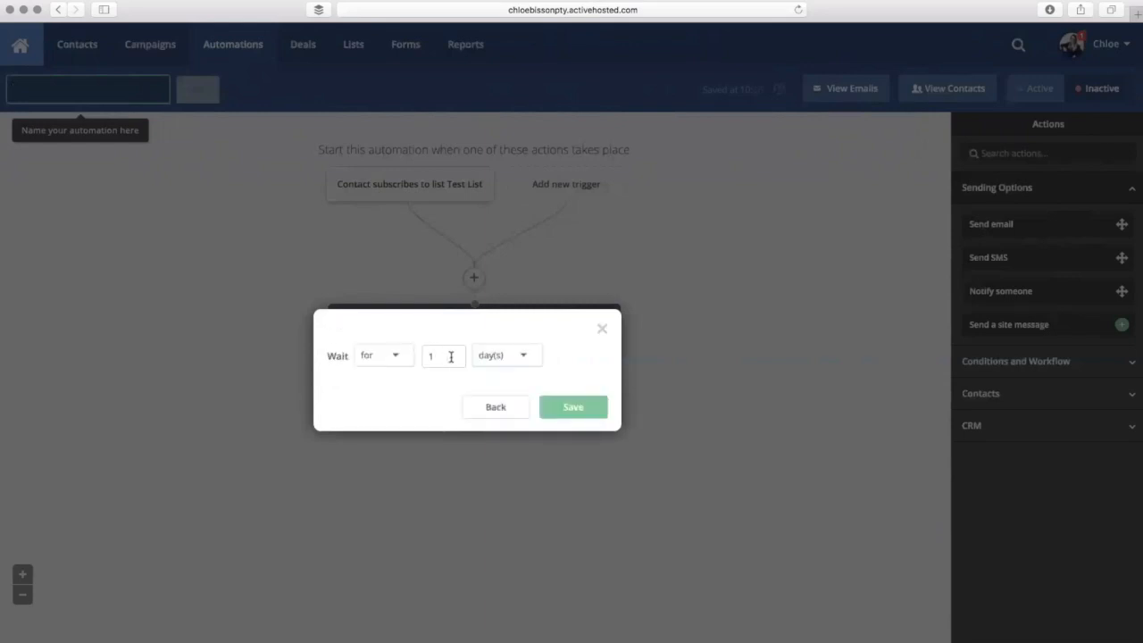
left_click(573, 409)
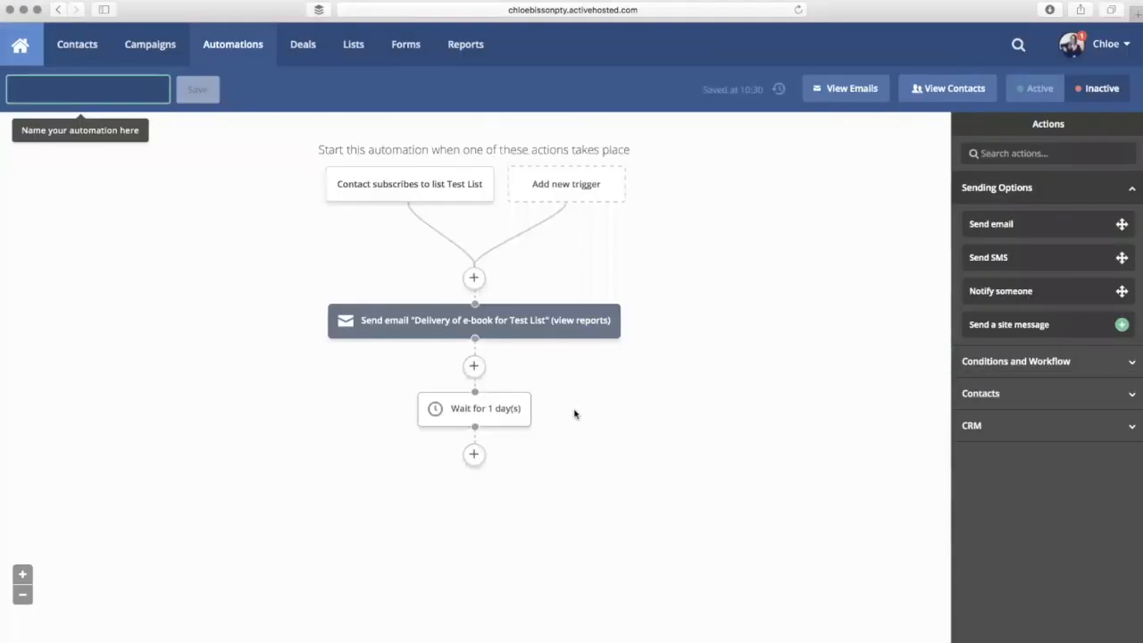
- Browse the sending actions for a step below the wait, then close without adding one
mouse_move(494, 413)
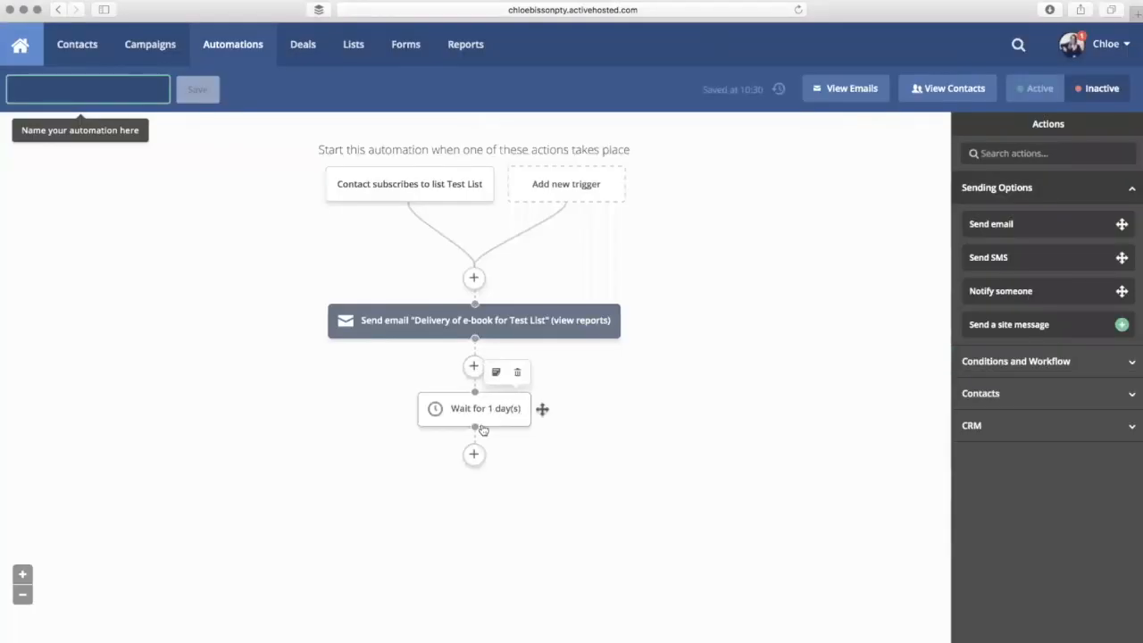
left_click(475, 454)
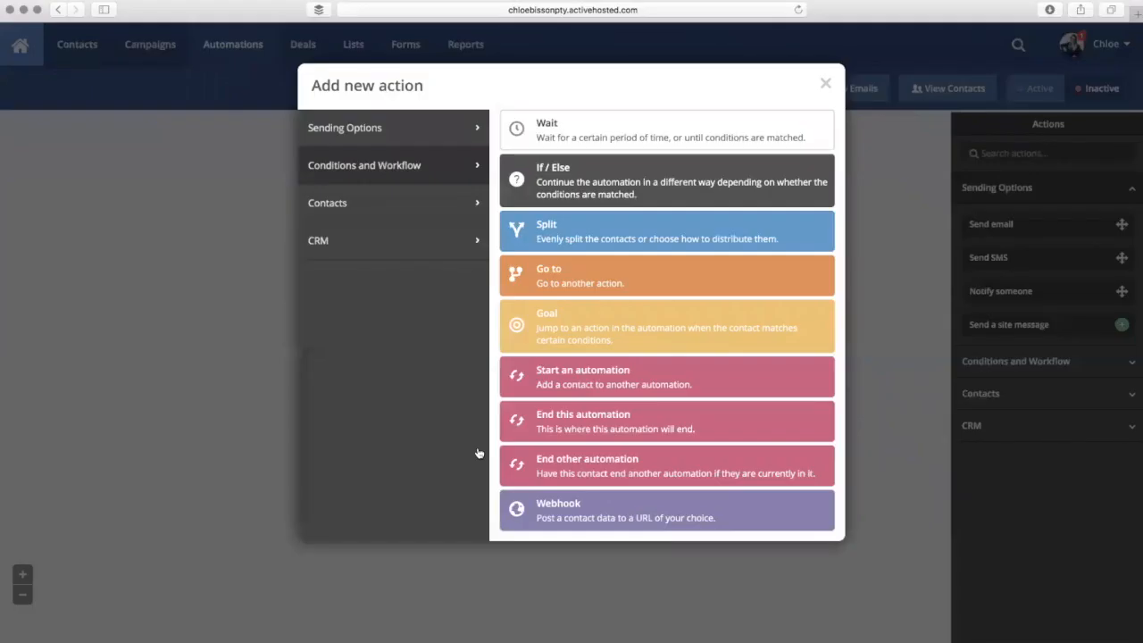
left_click(417, 136)
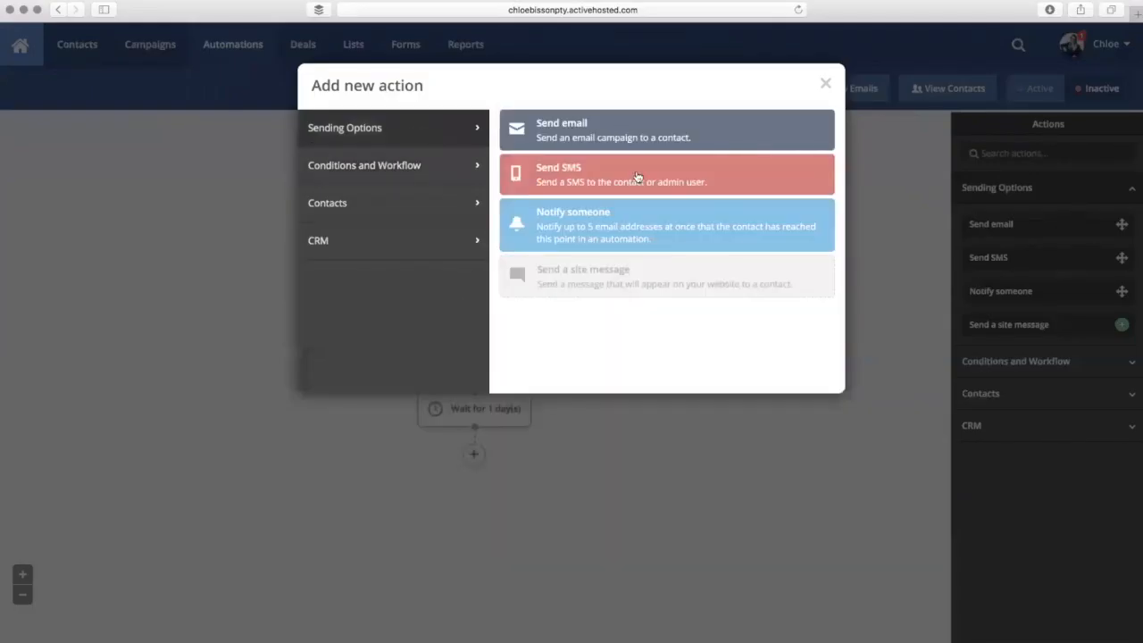
left_click(827, 84)
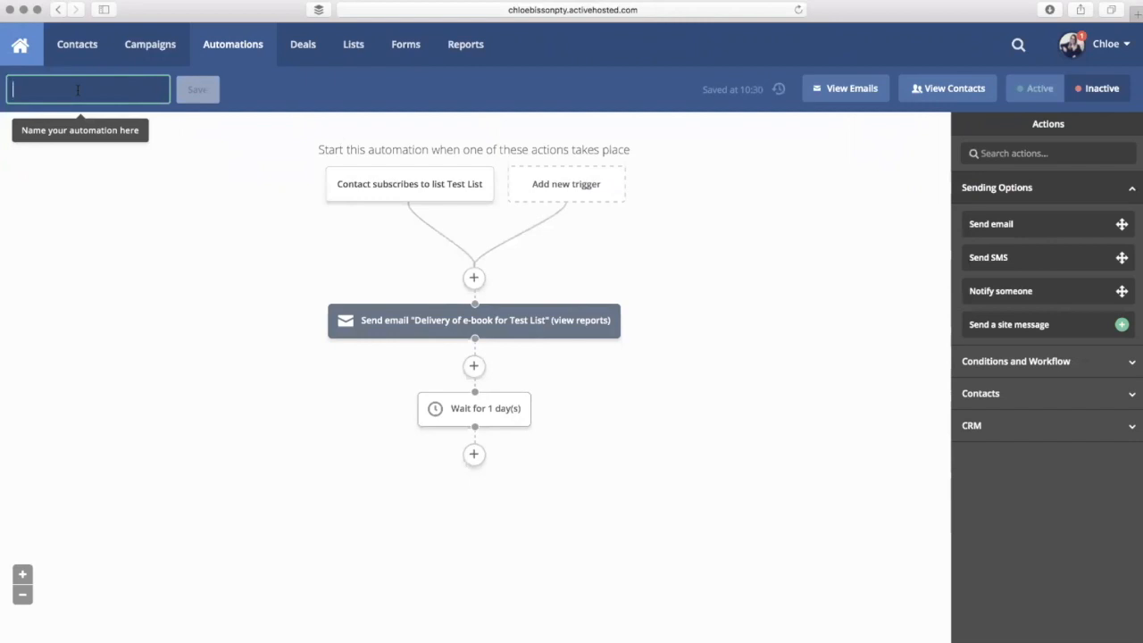
- Enter and save the name 'Funnel / Automation for e-book for Test List', then switch the automation to Active
type("Funnel")
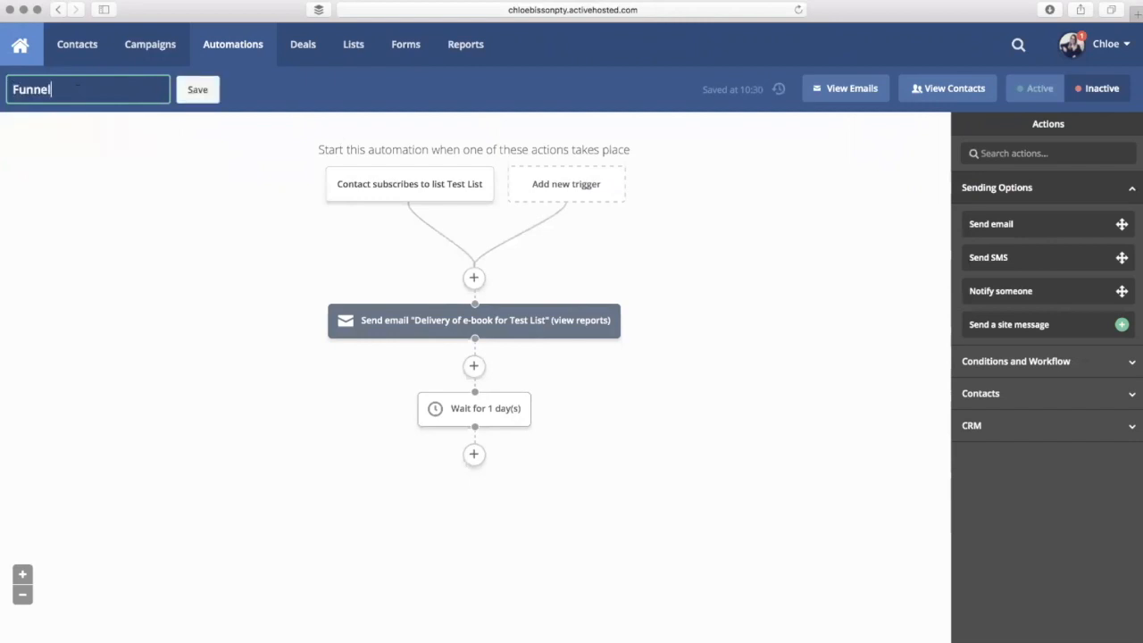
type(" / Automation fo")
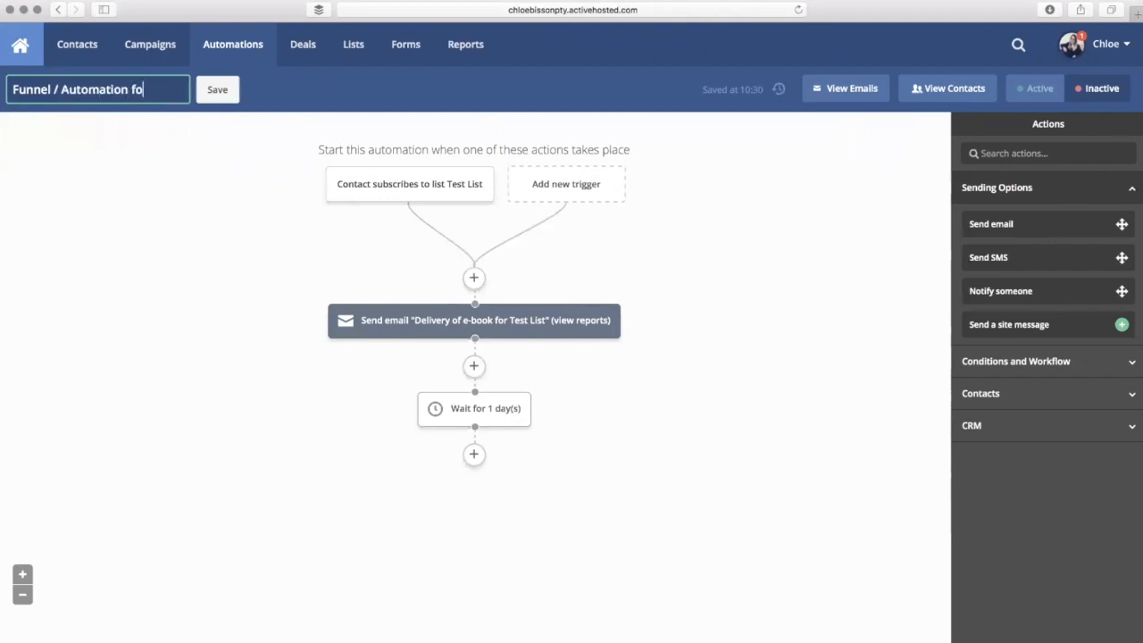
type("r e-bo")
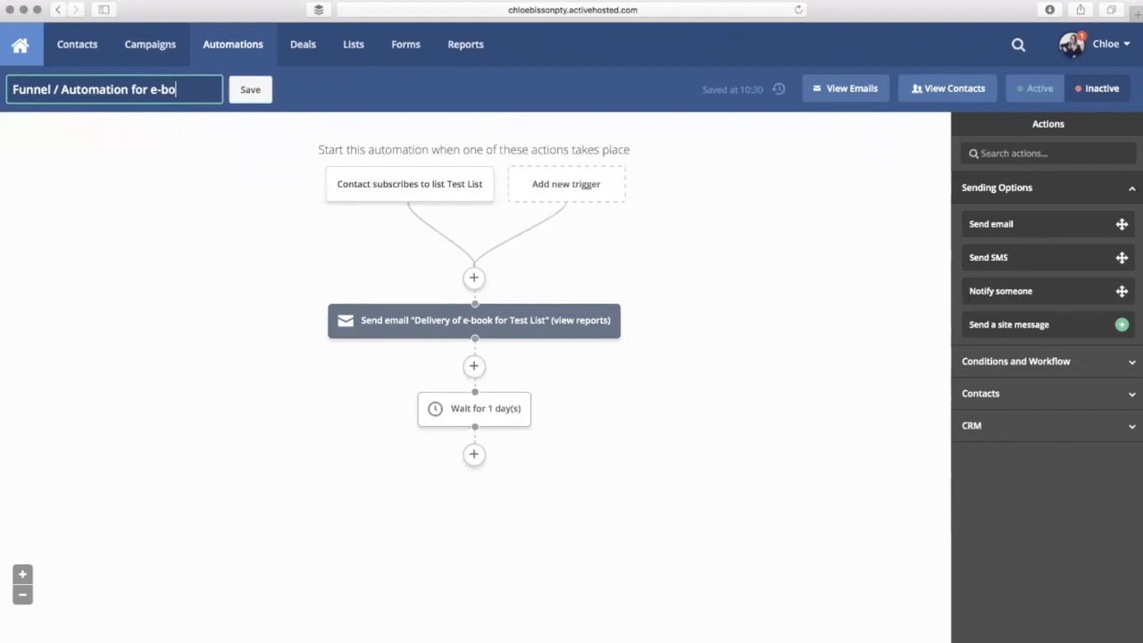
type("ok for Test List")
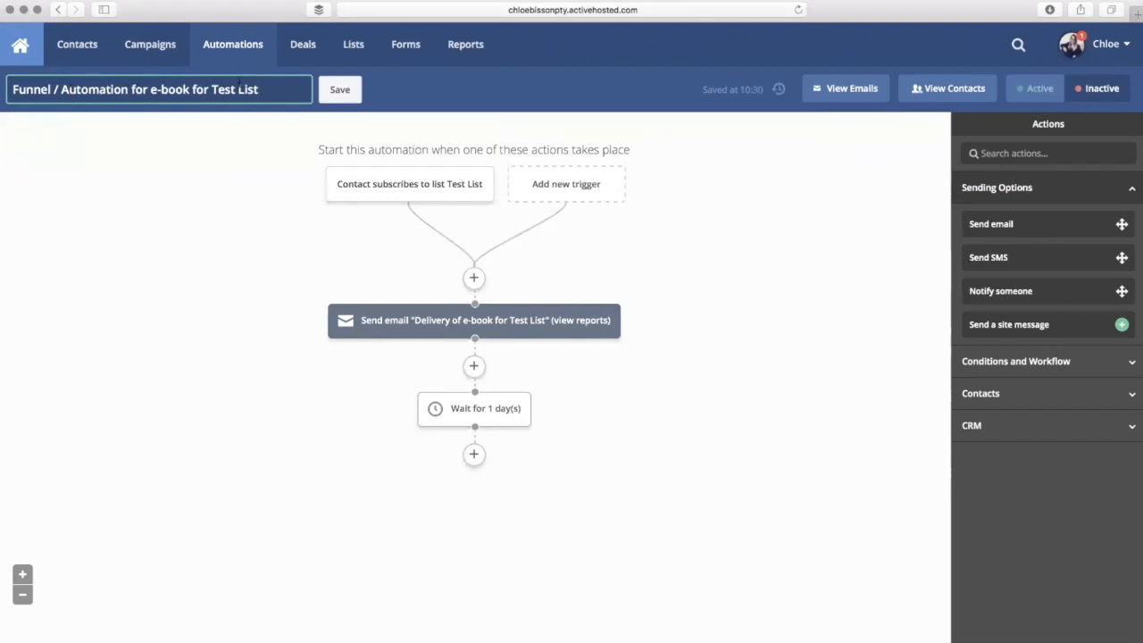
left_click(355, 95)
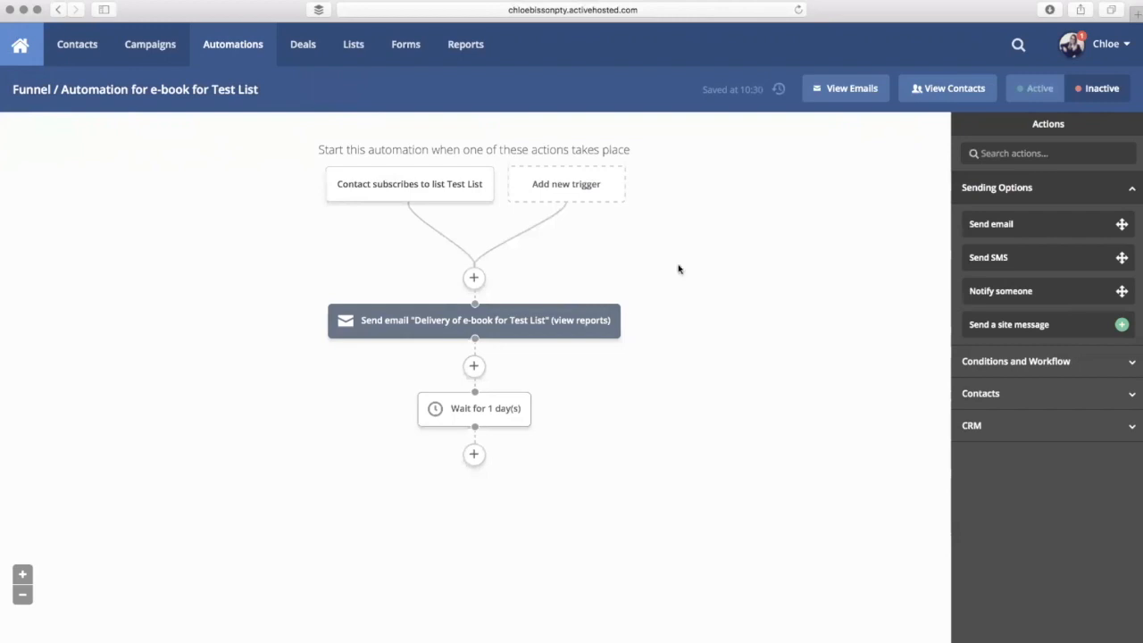
left_click(1037, 93)
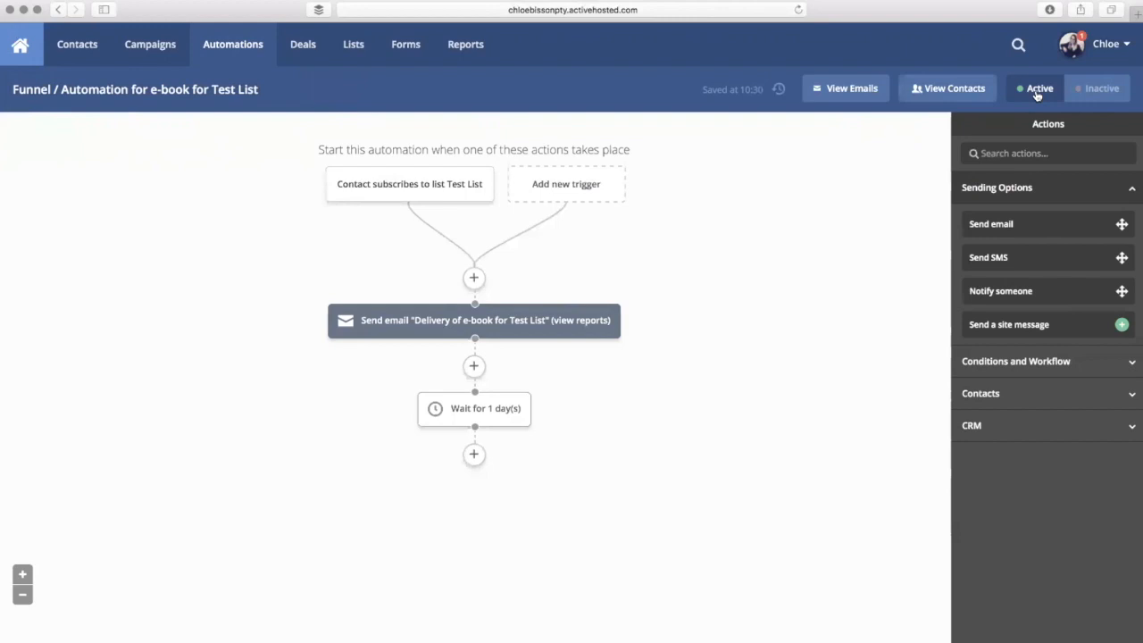
left_click(970, 92)
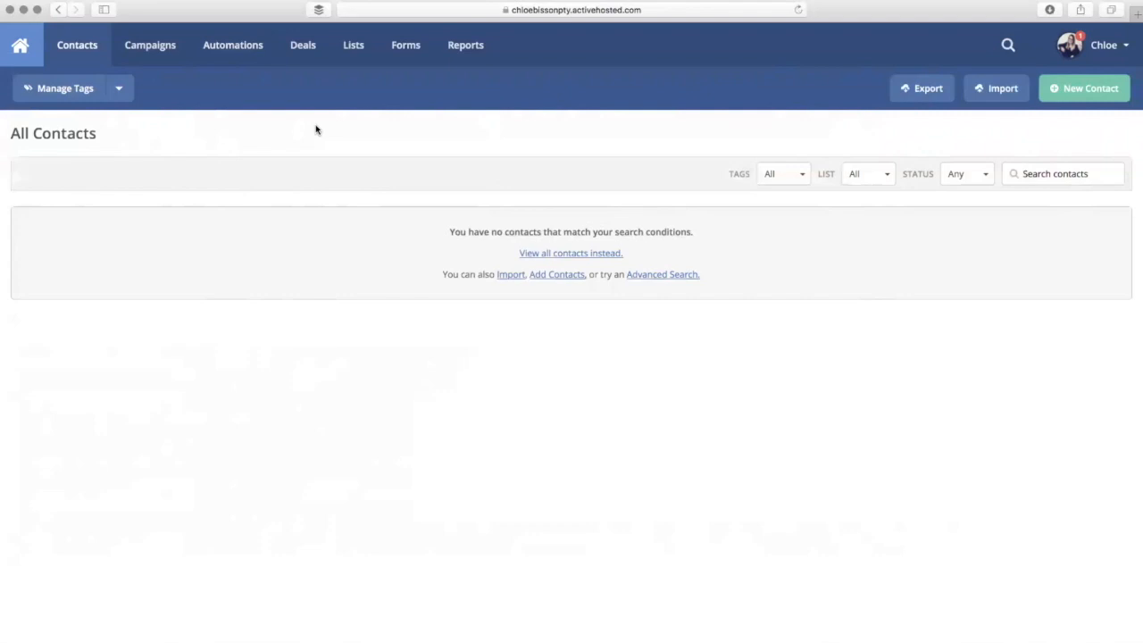
left_click(239, 58)
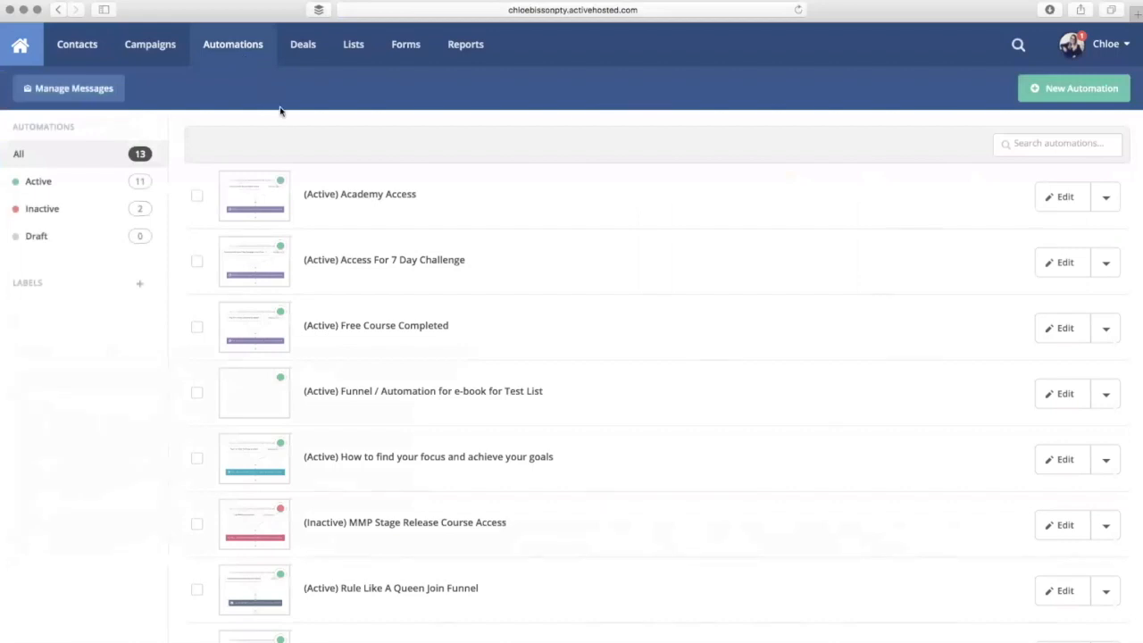
scroll(279, 110, "down", 3)
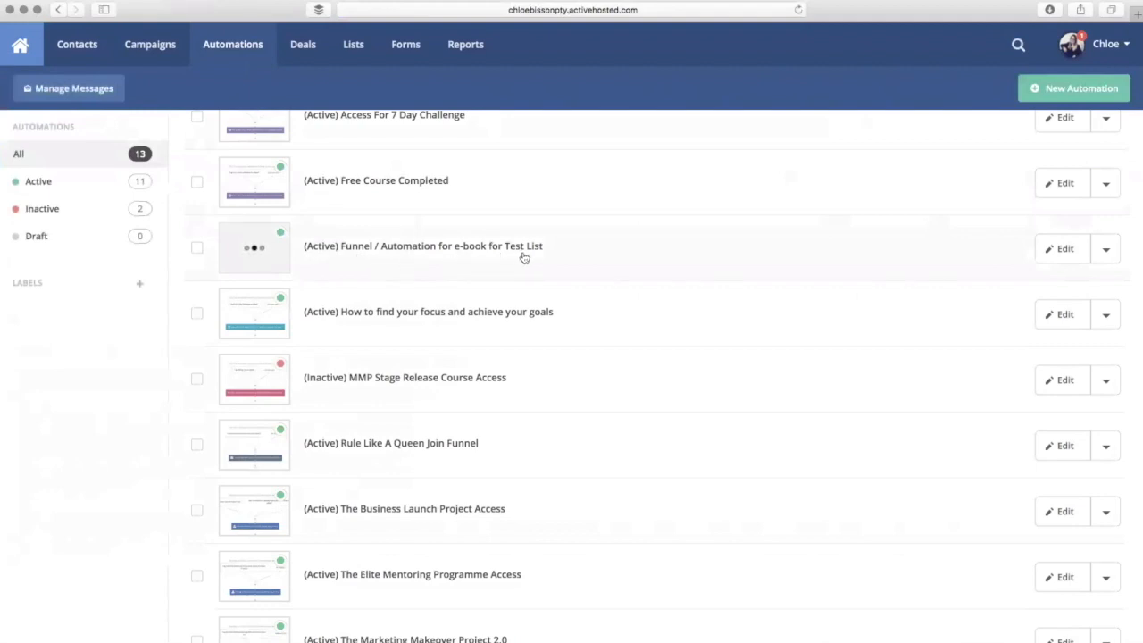
left_click(1106, 255)
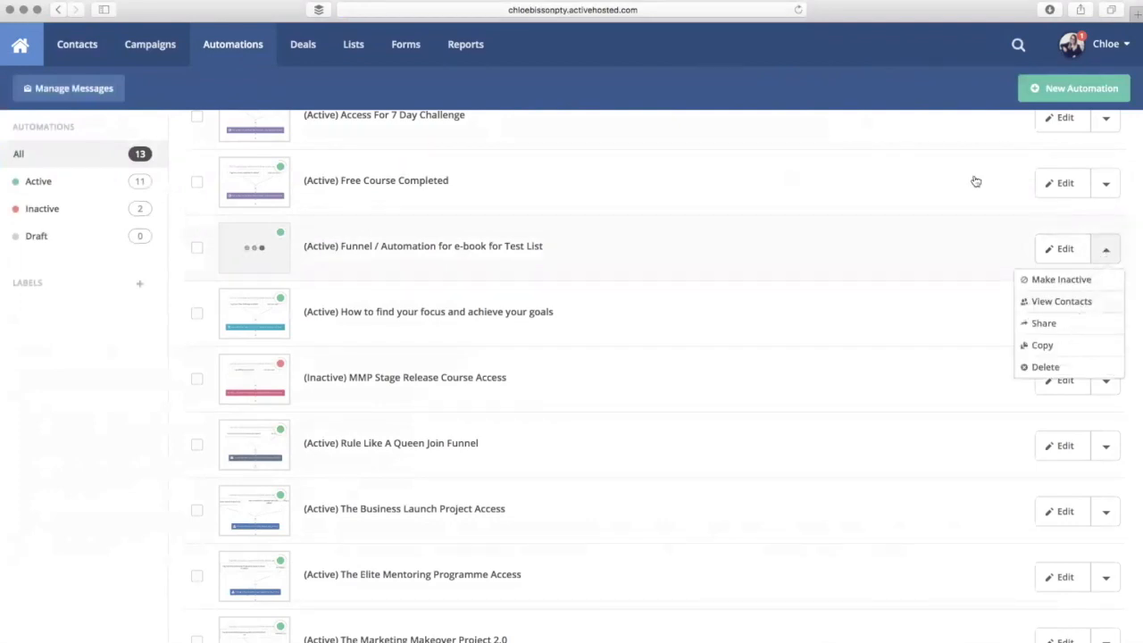
left_click(947, 249)
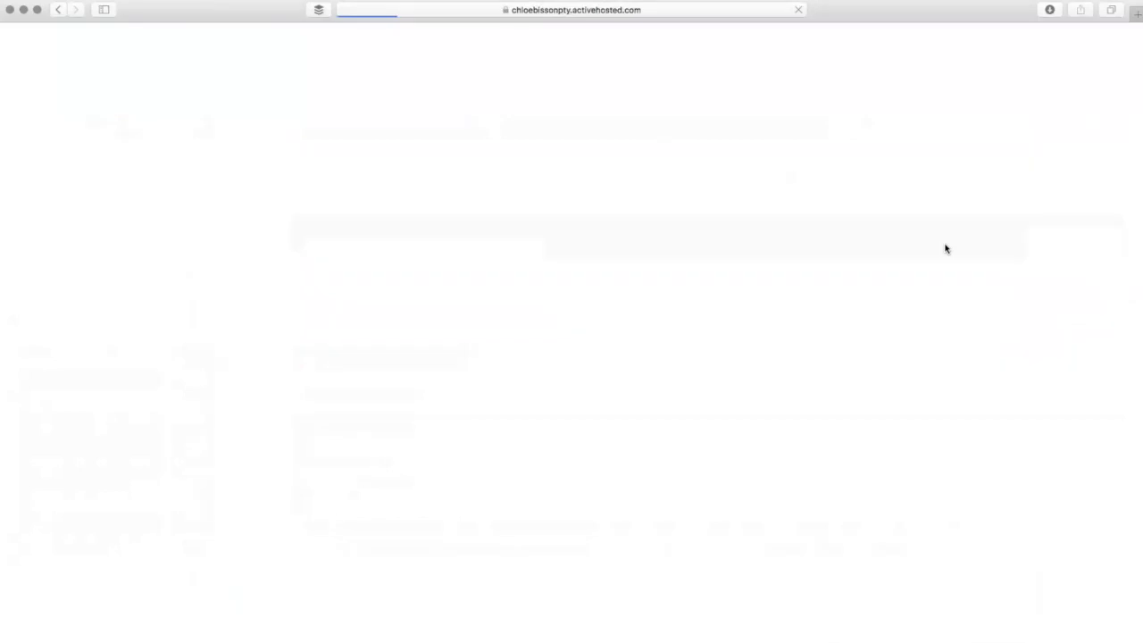